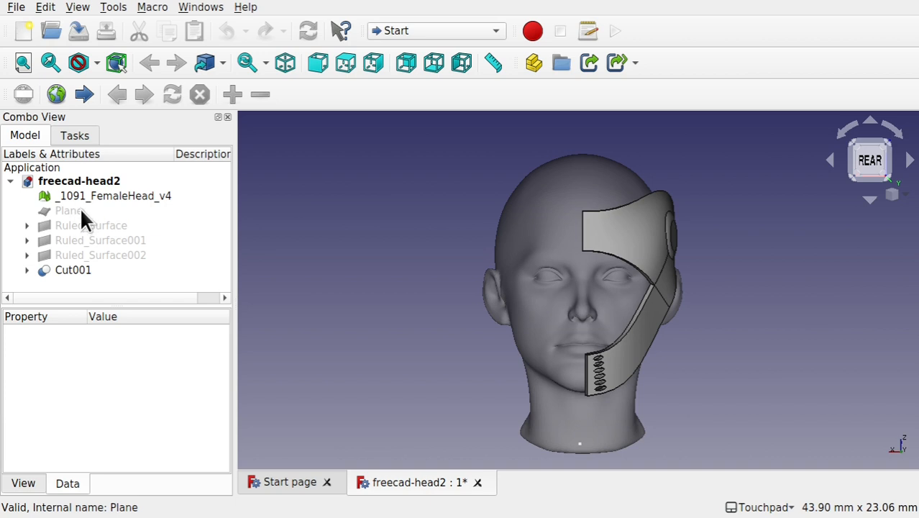
Hide the female head mesh and the Cut001 body in the finished freecad-head2 example
{"action": "left_click", "coordinate": [100, 196]}
{"action": "key", "text": "space"}
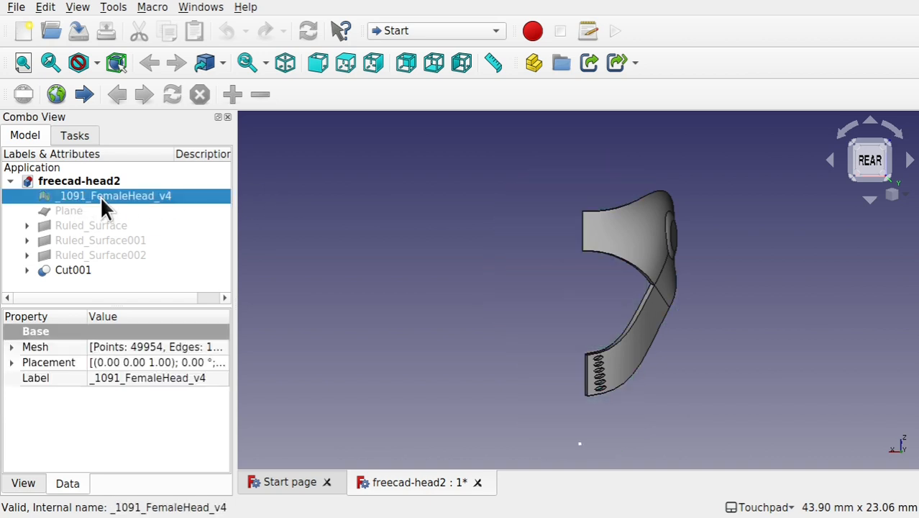
{"action": "left_click", "coordinate": [75, 264]}
{"action": "key", "text": "space"}
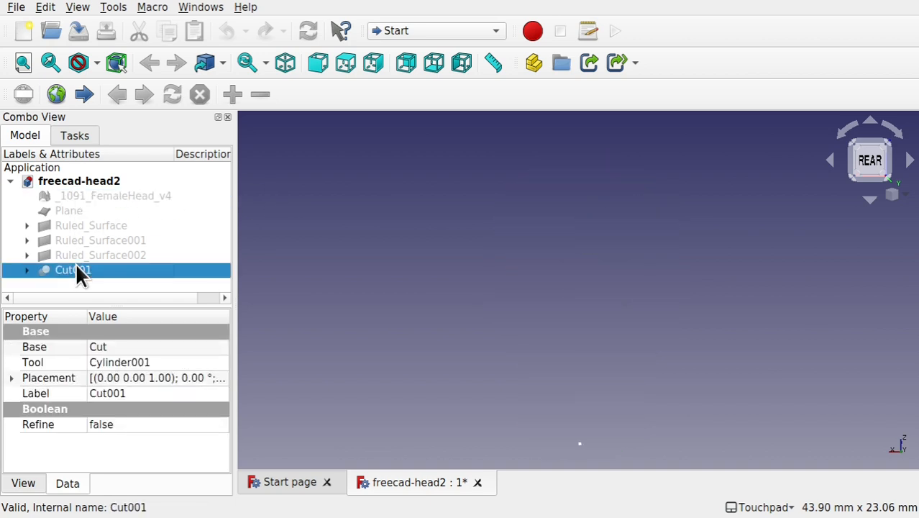
Make the Plane, Ruled_Surface, Ruled_Surface001 and Ruled_Surface002 objects visible
{"action": "left_click", "coordinate": [79, 211]}
{"action": "key", "text": "space"}
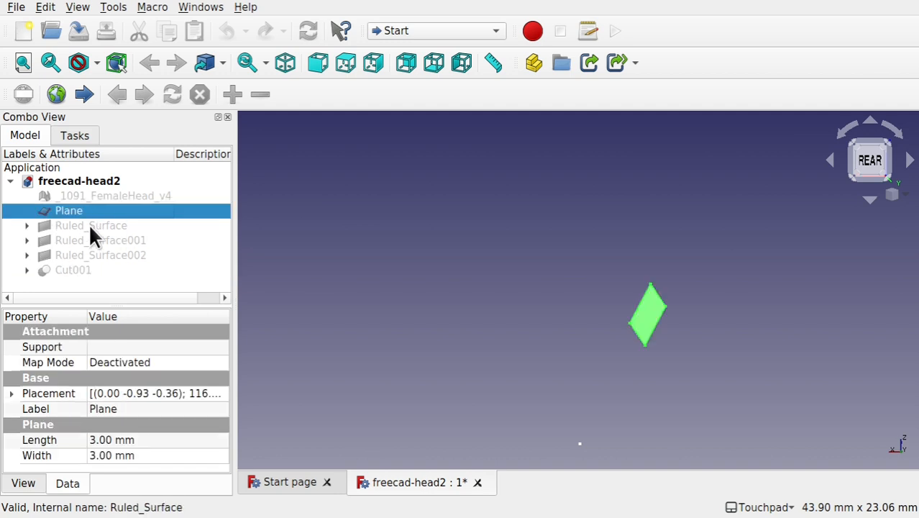
{"action": "left_click", "coordinate": [89, 225]}
{"action": "key", "text": "space"}
{"action": "left_click", "coordinate": [86, 240]}
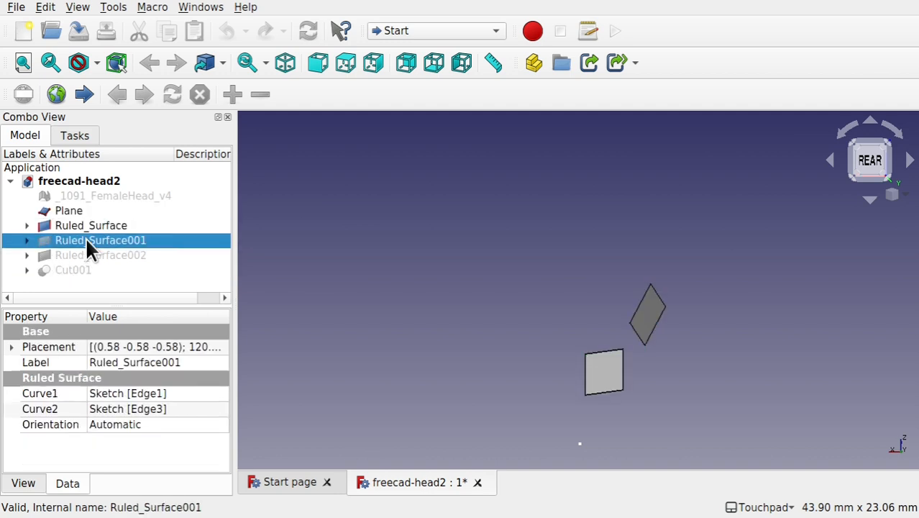
{"action": "key", "text": "space"}
{"action": "left_click", "coordinate": [100, 257]}
{"action": "key", "text": "space"}
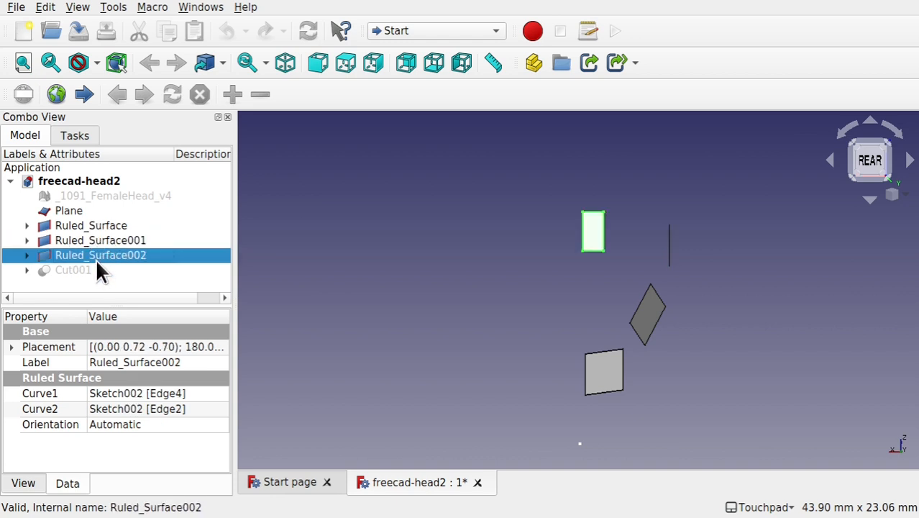
Show the head mesh again and examine how the flat surfaces are positioned around the face and skull
{"action": "left_click", "coordinate": [66, 215]}
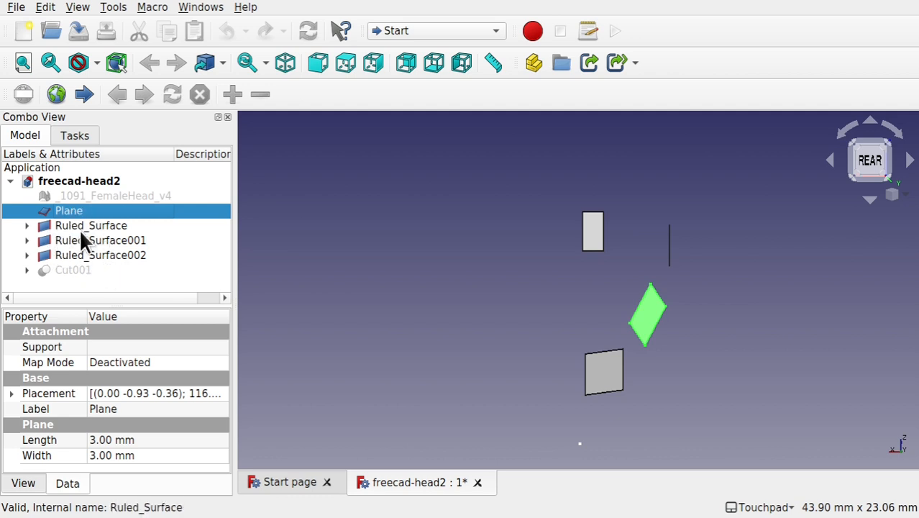
{"action": "mouse_move", "coordinate": [617, 290]}
{"action": "left_mouse_down", "text": "shift"}
{"action": "mouse_move", "coordinate": [487, 286]}
{"action": "mouse_move", "coordinate": [589, 284]}
{"action": "left_mouse_up", "text": "shift"}
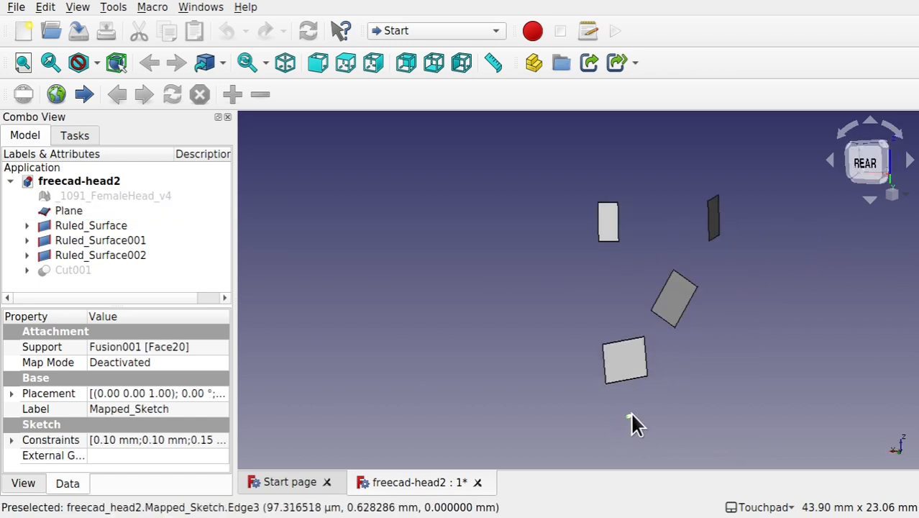
{"action": "left_click", "coordinate": [629, 416]}
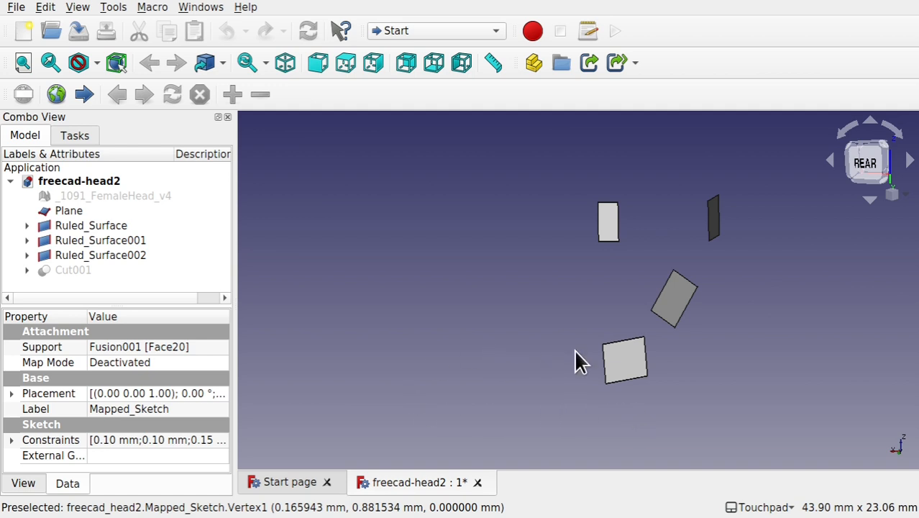
{"action": "left_click", "coordinate": [141, 195]}
{"action": "key", "text": "space"}
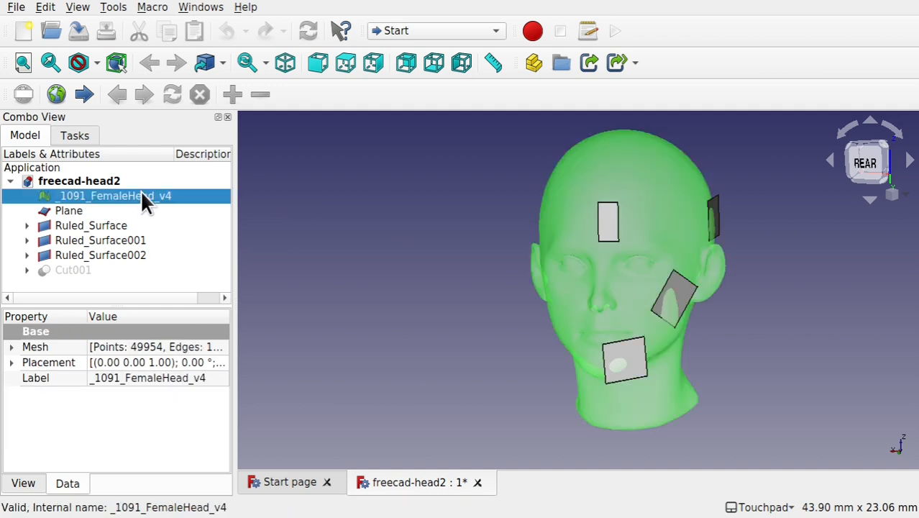
{"action": "left_click_drag", "start_coordinate": [509, 256], "coordinate": [540, 257], "text": "alt"}
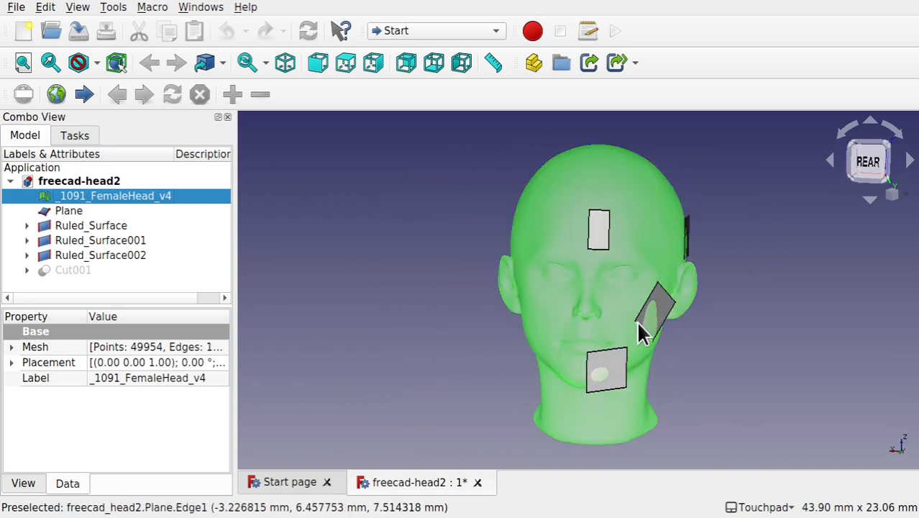
{"action": "left_click_drag", "start_coordinate": [625, 334], "coordinate": [502, 327], "text": "alt"}
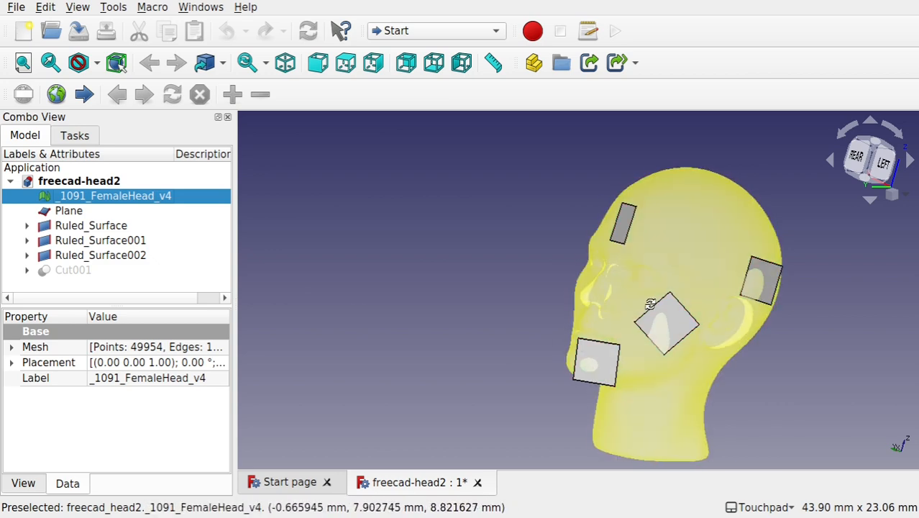
{"action": "left_click_drag", "start_coordinate": [650, 304], "coordinate": [669, 316], "text": "alt"}
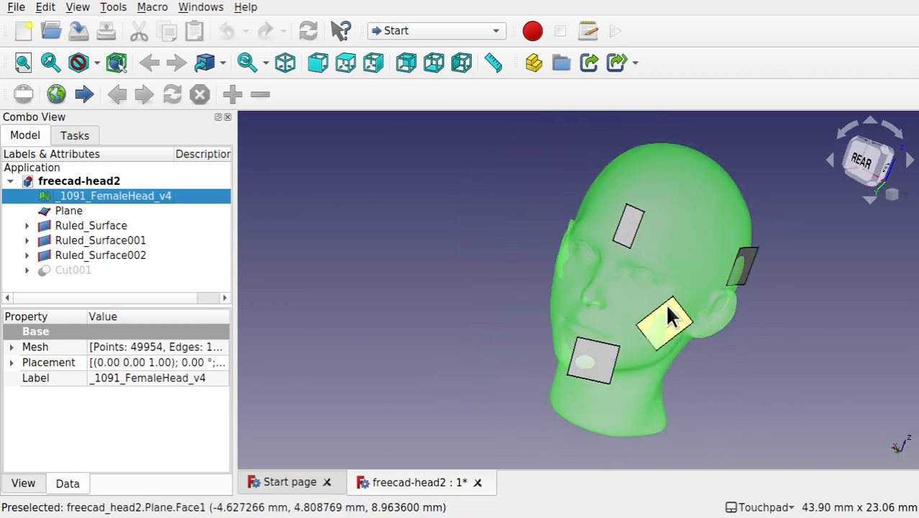
{"action": "left_click", "coordinate": [463, 328]}
{"action": "scroll", "coordinate": [795, 323], "scroll_direction": "up", "scroll_amount": 3}
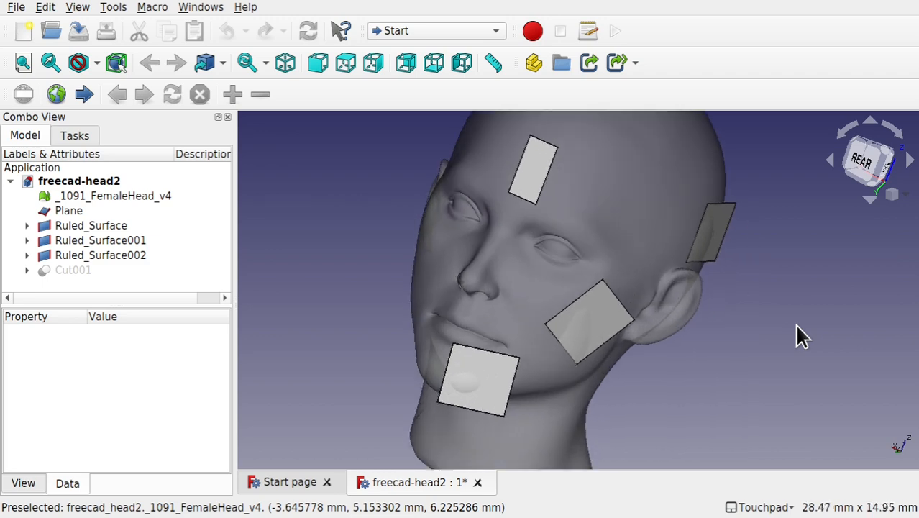
{"action": "left_click_drag", "start_coordinate": [698, 296], "coordinate": [649, 286], "text": "alt"}
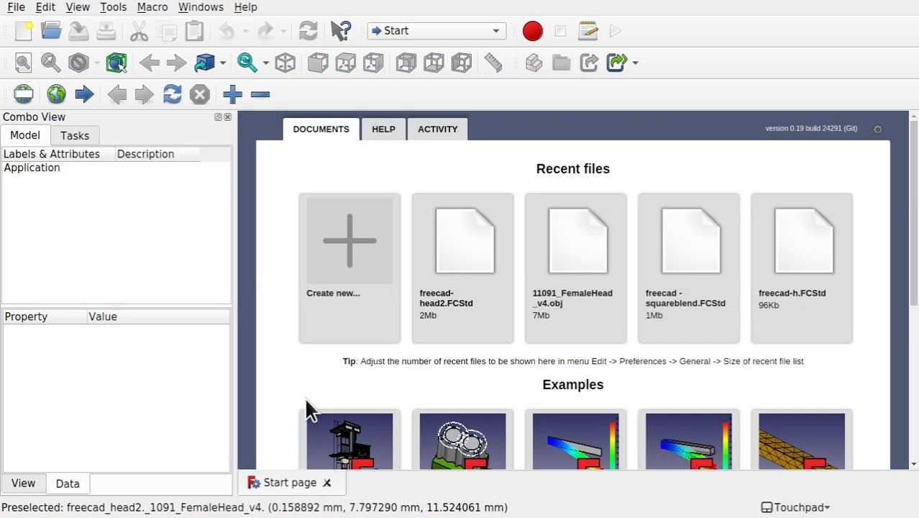
Create a new document and import 11091_FemaleHead_v4.obj from the Downloads folder as an Alias Mesh
{"action": "left_click", "coordinate": [345, 292]}
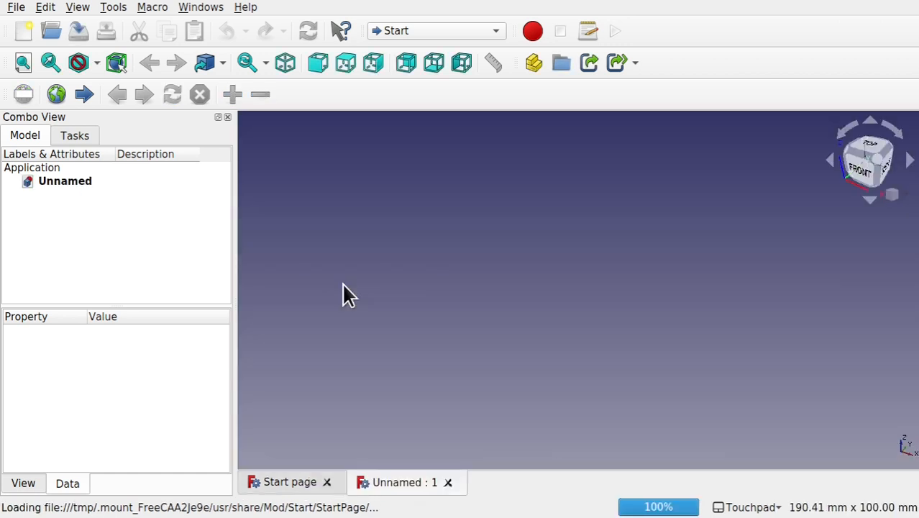
{"action": "left_click", "coordinate": [17, 9]}
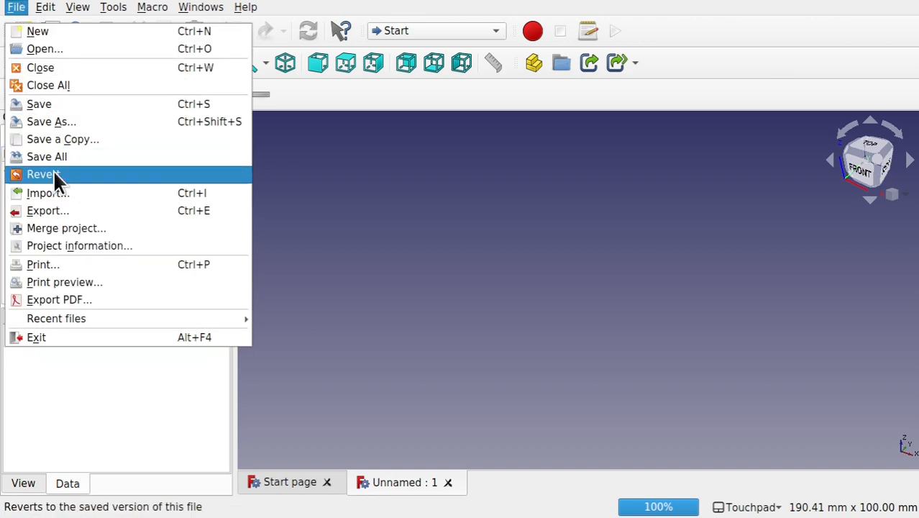
{"action": "left_click", "coordinate": [69, 192]}
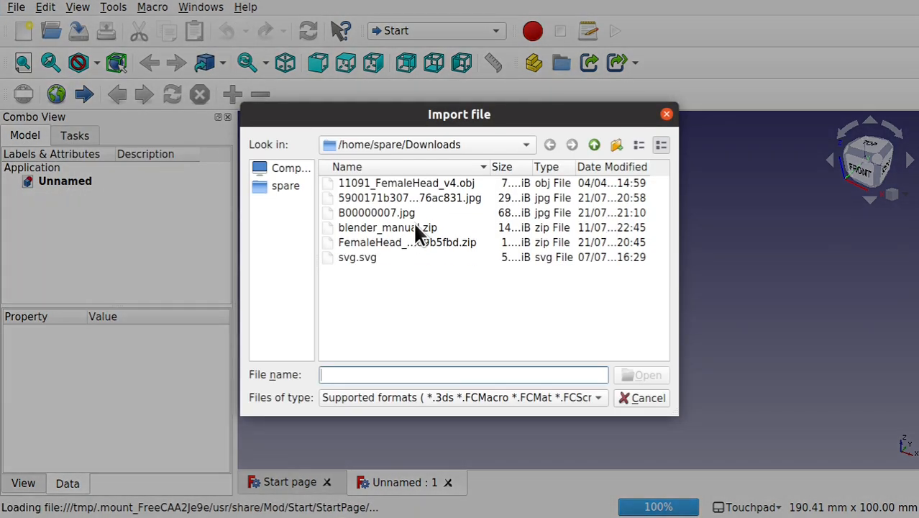
{"action": "left_click", "coordinate": [417, 182]}
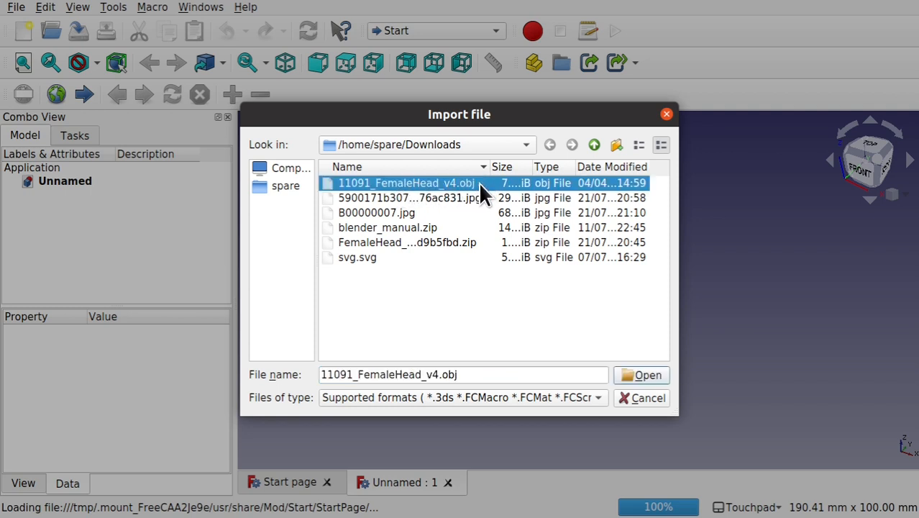
{"action": "left_click", "coordinate": [646, 375]}
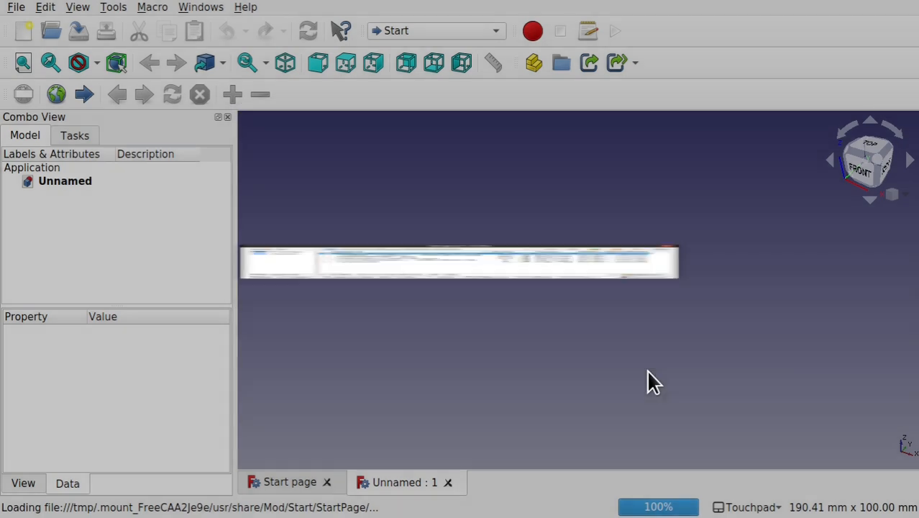
{"action": "left_click", "coordinate": [351, 243]}
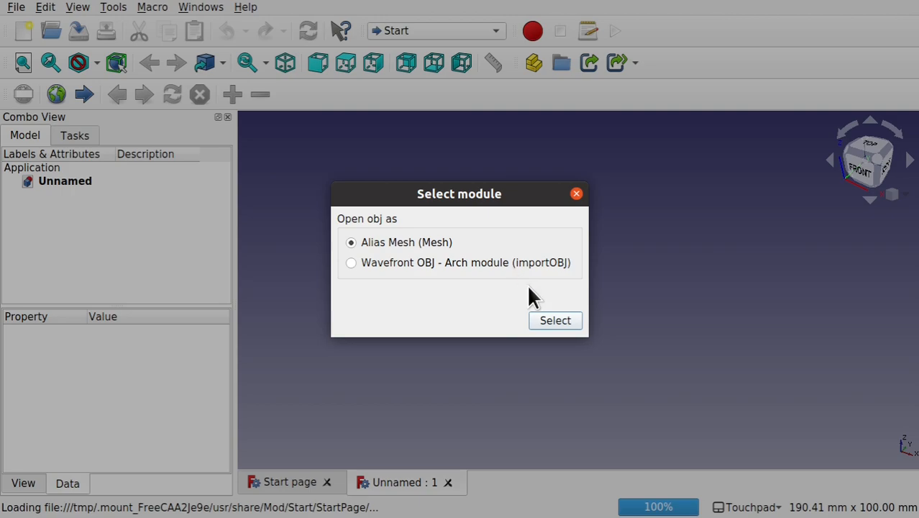
{"action": "left_click", "coordinate": [554, 320]}
Switch to the Part workbench for modelling around the imported head
{"action": "left_click", "coordinate": [858, 183]}
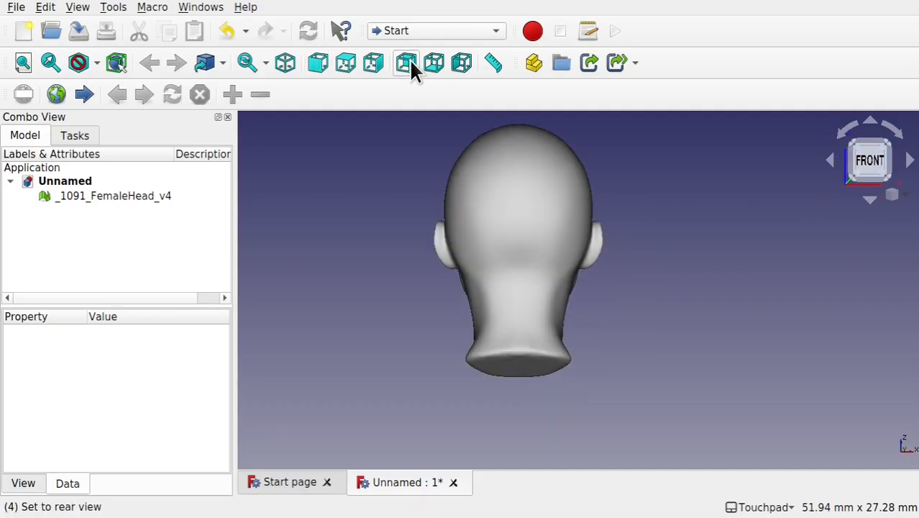
{"action": "left_click", "coordinate": [406, 63]}
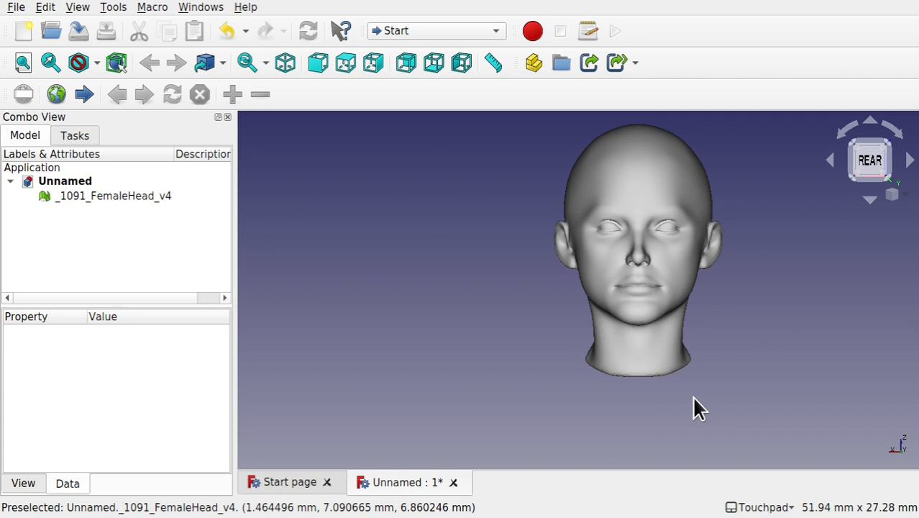
{"action": "left_click", "coordinate": [437, 29]}
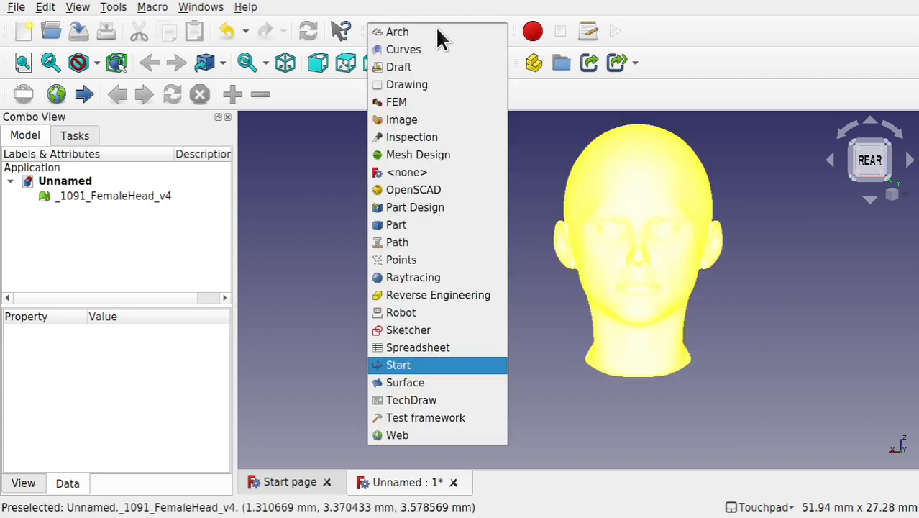
{"action": "left_click", "coordinate": [413, 225]}
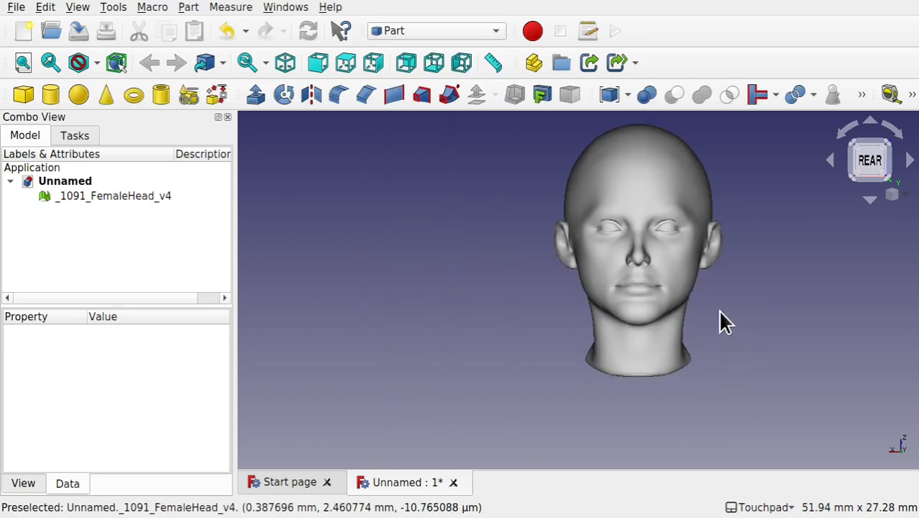
Create a plane primitive with a length of 2 mm and a width of 2 mm at the default position
{"action": "scroll", "coordinate": [725, 302], "scroll_direction": "up", "scroll_amount": 5}
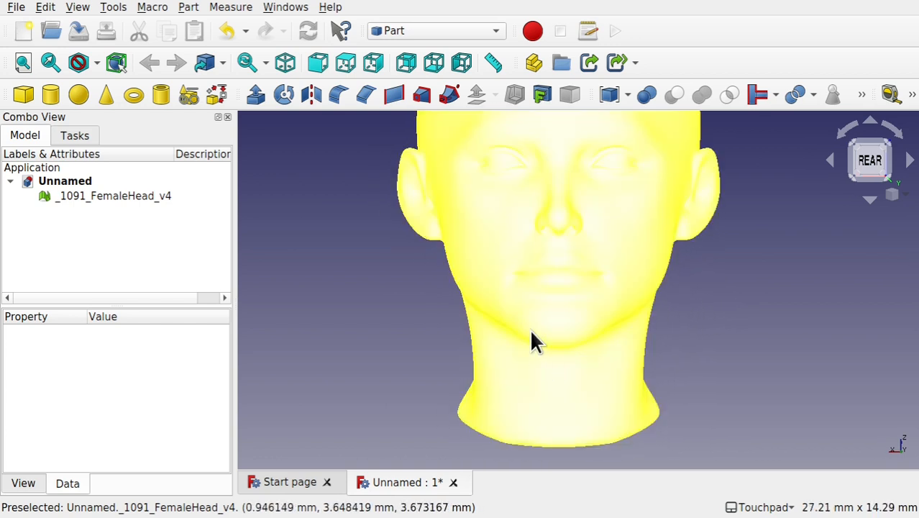
{"action": "left_click_drag", "start_coordinate": [741, 247], "coordinate": [669, 263], "text": "shift"}
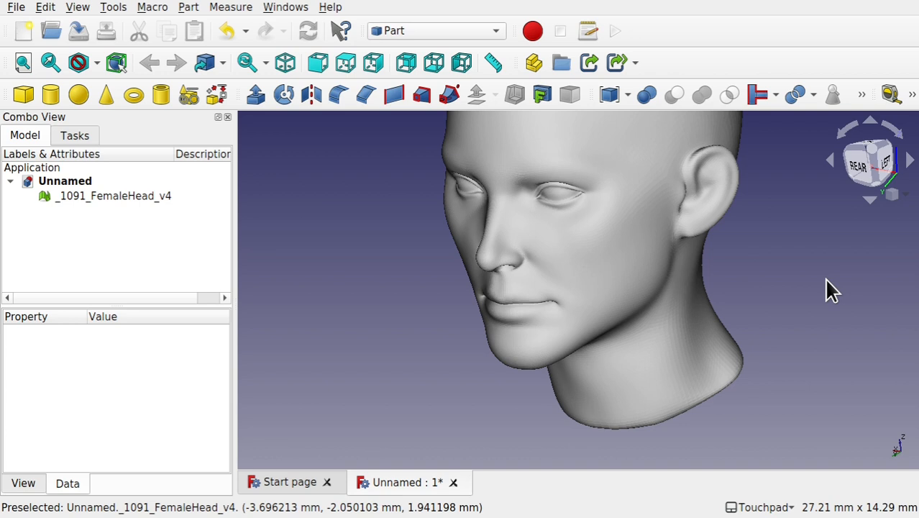
{"action": "left_click", "coordinate": [190, 7]}
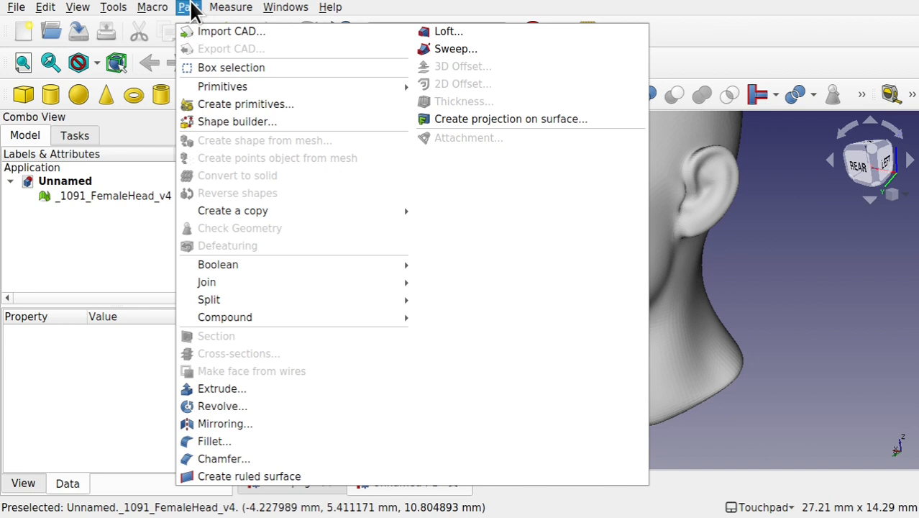
{"action": "left_click", "coordinate": [237, 105]}
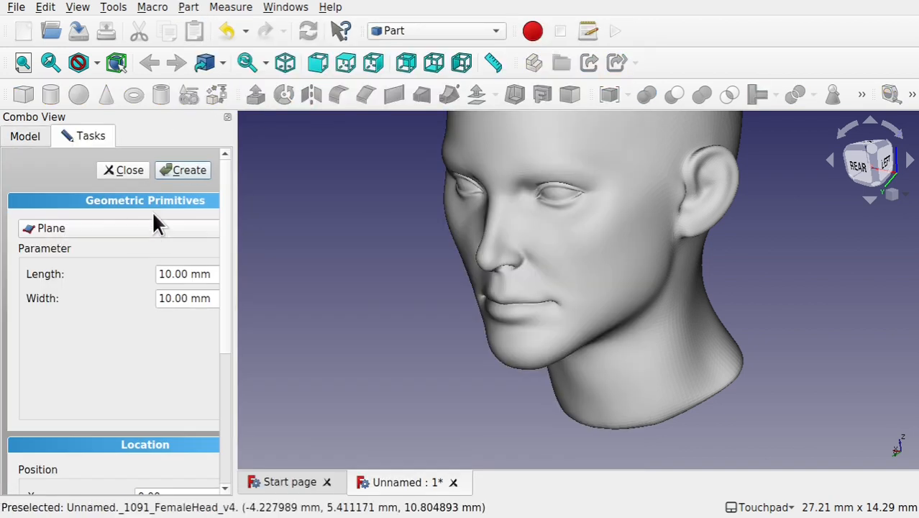
{"action": "left_click_drag", "start_coordinate": [170, 276], "coordinate": [152, 277]}
{"action": "type", "text": "2"}
{"action": "left_click", "coordinate": [172, 298]}
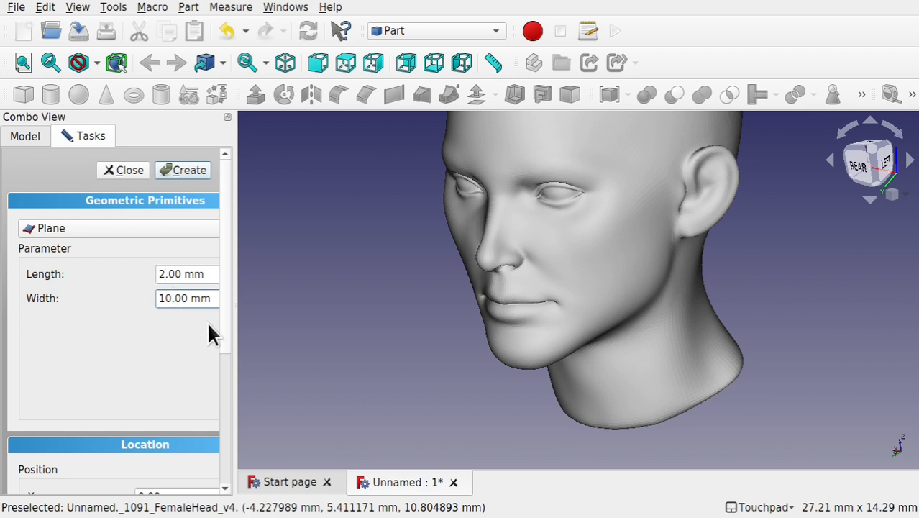
{"action": "key", "text": "BackSpace"}
{"action": "key", "text": "BackSpace"}
{"action": "type", "text": "2"}
{"action": "left_click", "coordinate": [187, 168]}
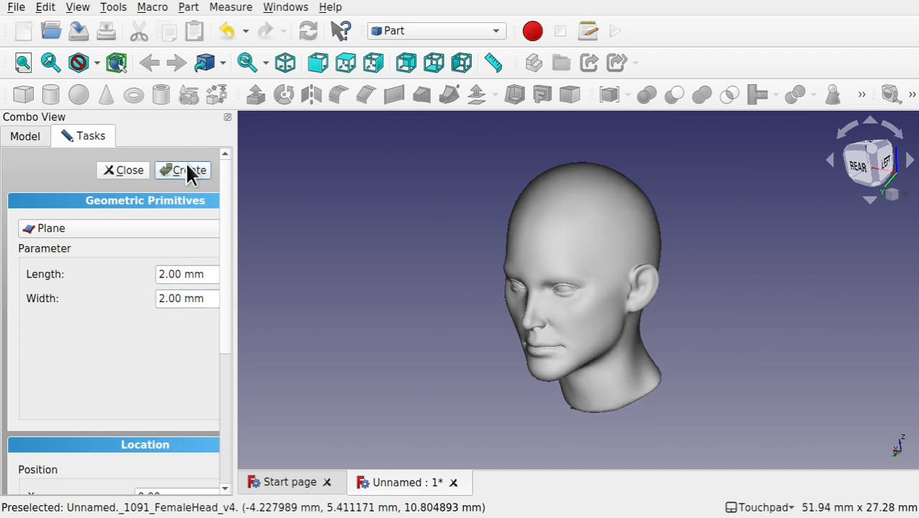
{"action": "left_click", "coordinate": [120, 174]}
Temporarily hide the head mesh to locate the new plane, then show the mesh again
{"action": "left_click", "coordinate": [123, 197]}
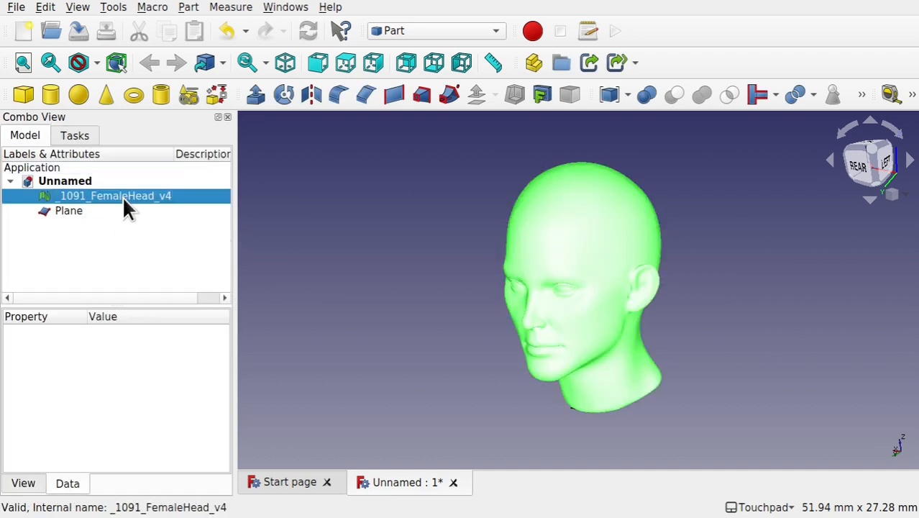
{"action": "key", "text": "space"}
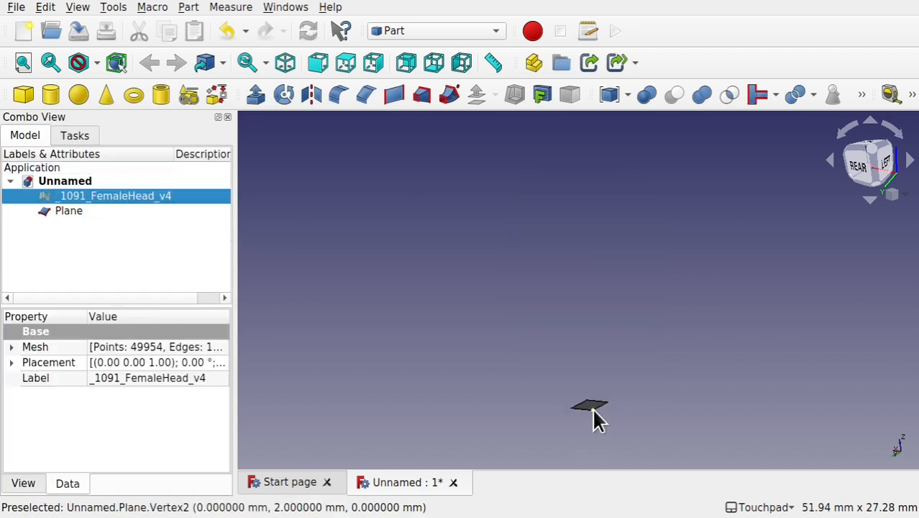
{"action": "key", "text": "space"}
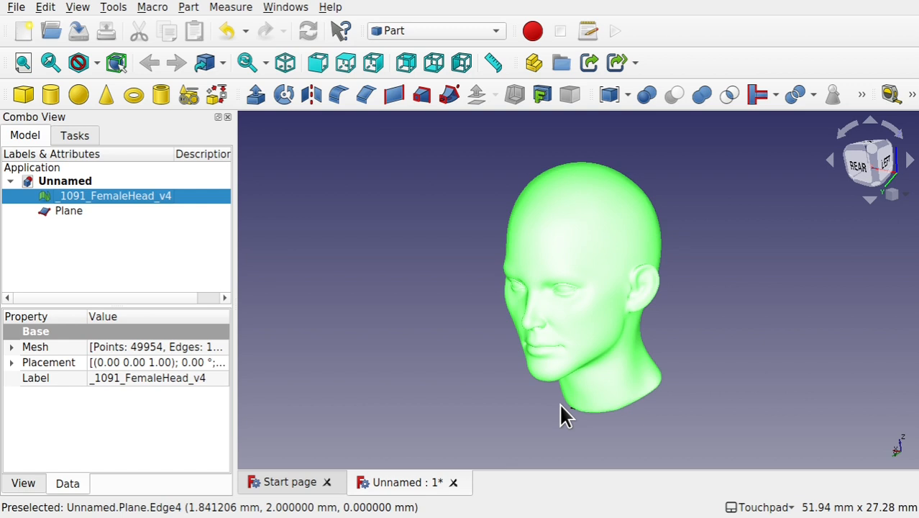
Transform the small plane: move it 5 mm forward, rotate it upright, raise it to chin height, and shift it 3 mm farther out
{"action": "left_click", "coordinate": [76, 214]}
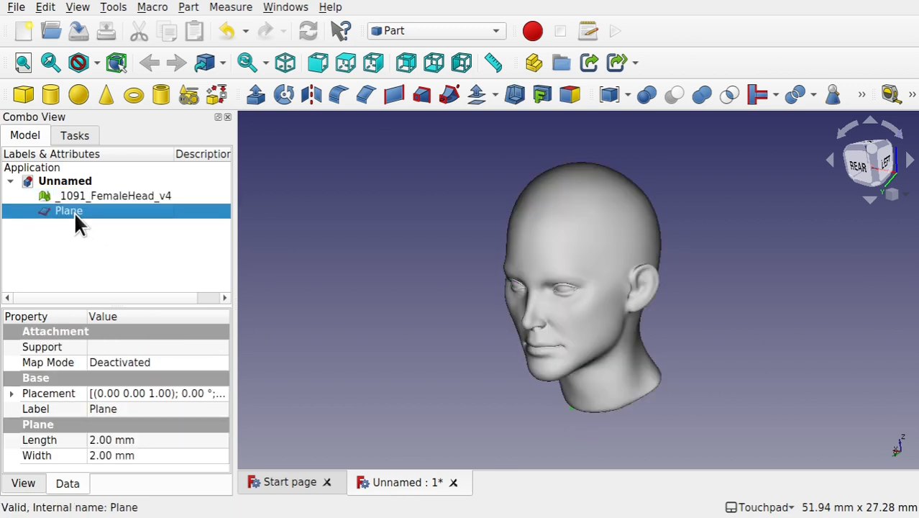
{"action": "right_click", "coordinate": [74, 212]}
{"action": "left_click", "coordinate": [162, 47]}
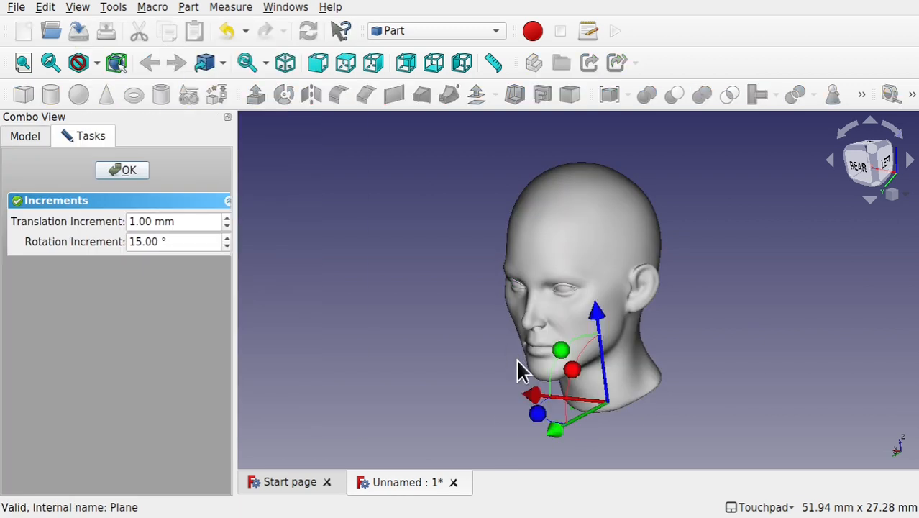
{"action": "left_click_drag", "start_coordinate": [556, 429], "coordinate": [523, 454]}
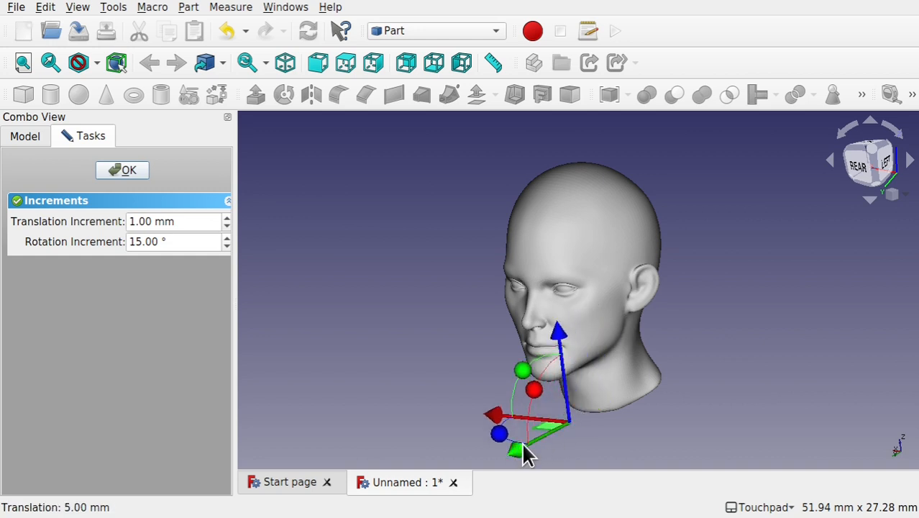
{"action": "left_click_drag", "start_coordinate": [538, 387], "coordinate": [550, 485]}
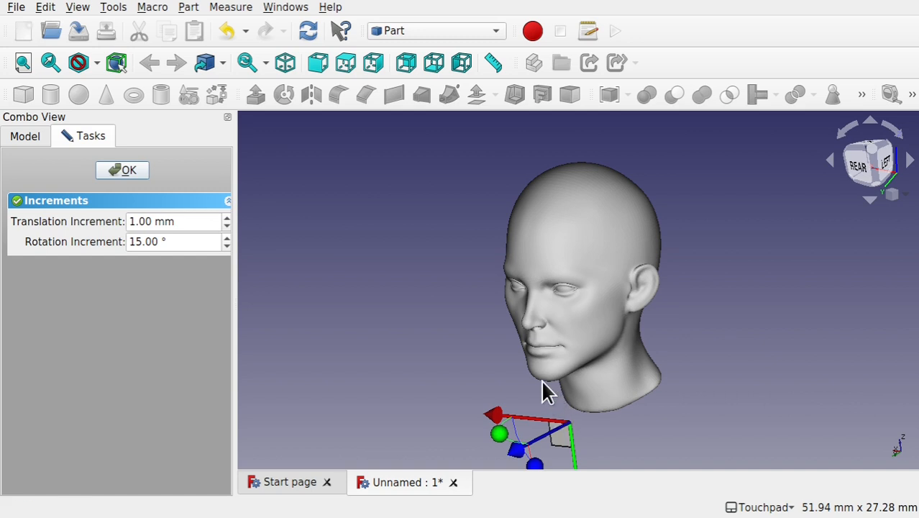
{"action": "left_click_drag", "start_coordinate": [571, 460], "coordinate": [561, 363]}
{"action": "left_click_drag", "start_coordinate": [497, 301], "coordinate": [480, 317]}
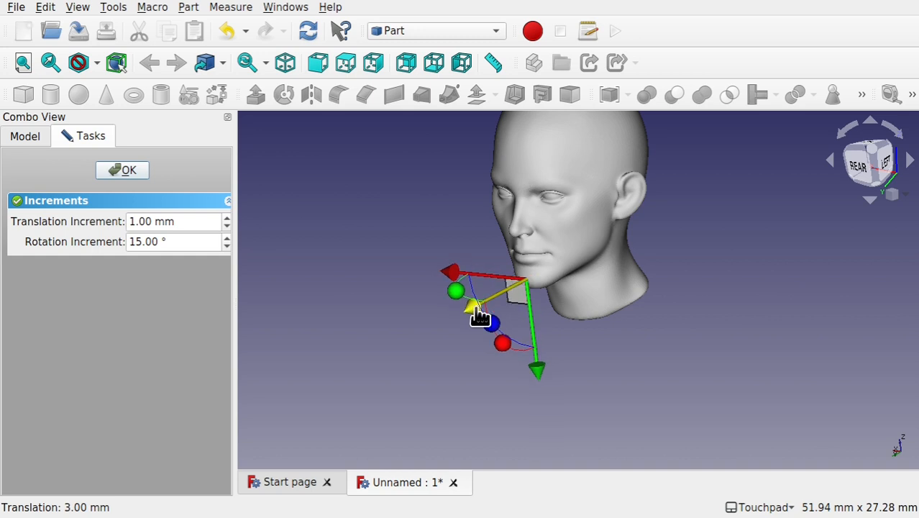
Shift the upright plane sideways toward the side of the chin, finishing with a 1 mm shift, and raise it 1 mm
{"action": "left_click_drag", "start_coordinate": [491, 246], "coordinate": [546, 294], "text": "alt"}
{"action": "left_click_drag", "start_coordinate": [449, 274], "coordinate": [466, 279]}
{"action": "left_click_drag", "start_coordinate": [600, 259], "coordinate": [507, 263], "text": "alt"}
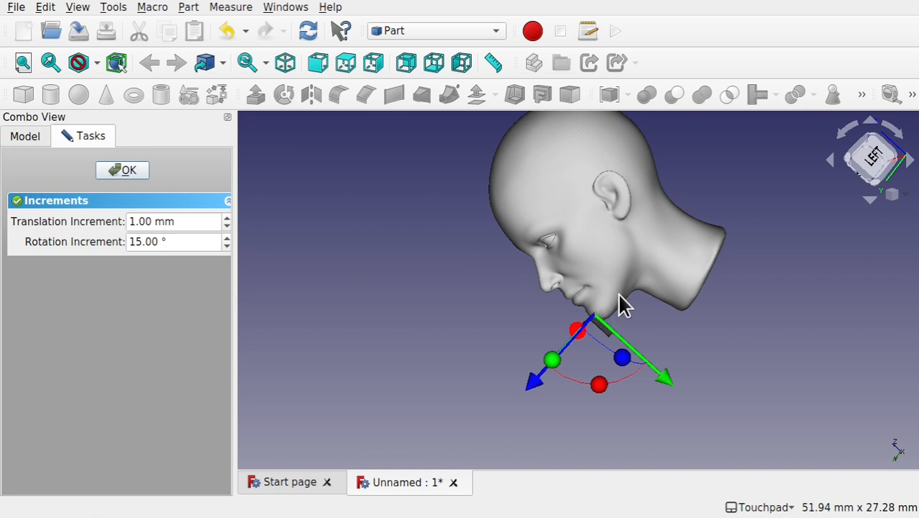
{"action": "left_click_drag", "start_coordinate": [556, 394], "coordinate": [741, 267], "text": "alt"}
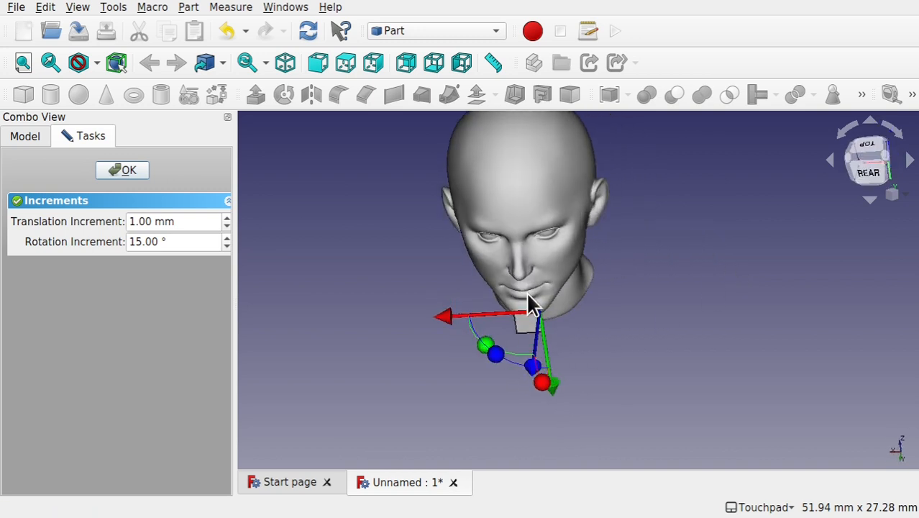
{"action": "scroll", "coordinate": [526, 291], "scroll_direction": "up", "scroll_amount": 5}
{"action": "left_click_drag", "start_coordinate": [503, 308], "coordinate": [511, 273], "text": "alt"}
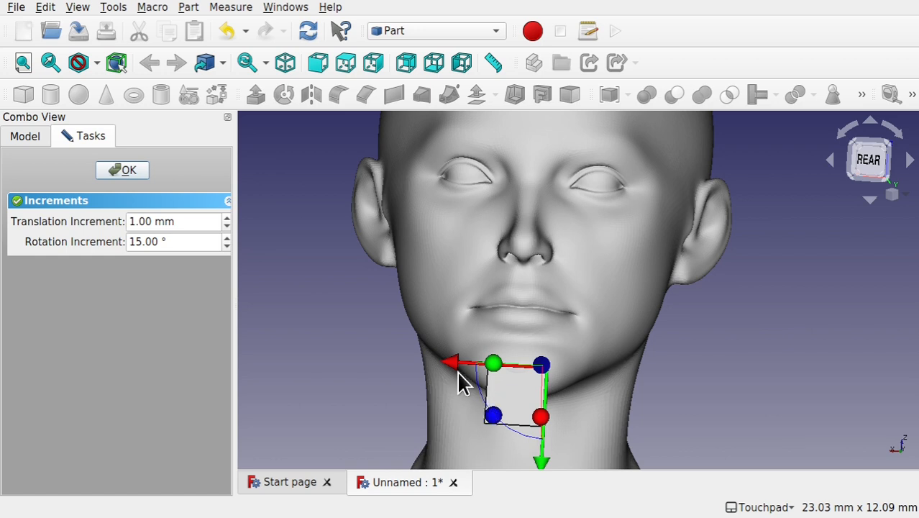
{"action": "left_click_drag", "start_coordinate": [450, 359], "coordinate": [497, 371]}
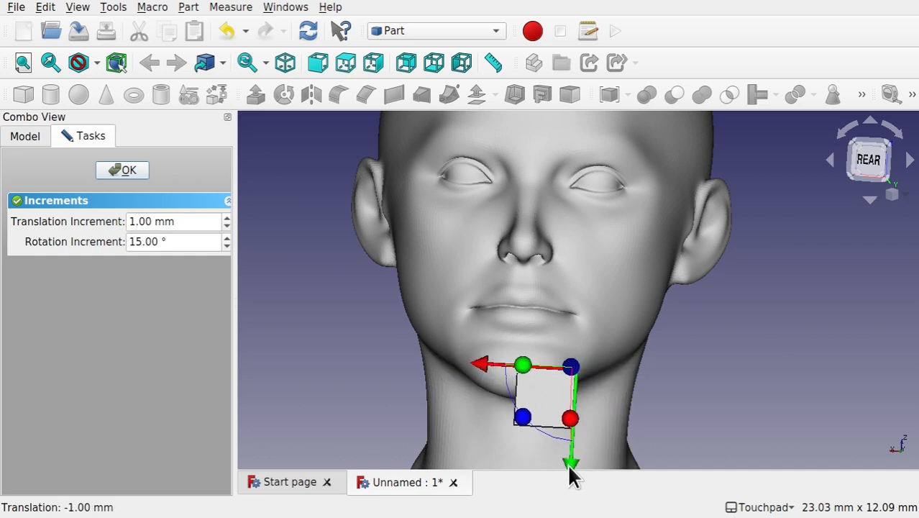
{"action": "left_click_drag", "start_coordinate": [572, 464], "coordinate": [576, 437]}
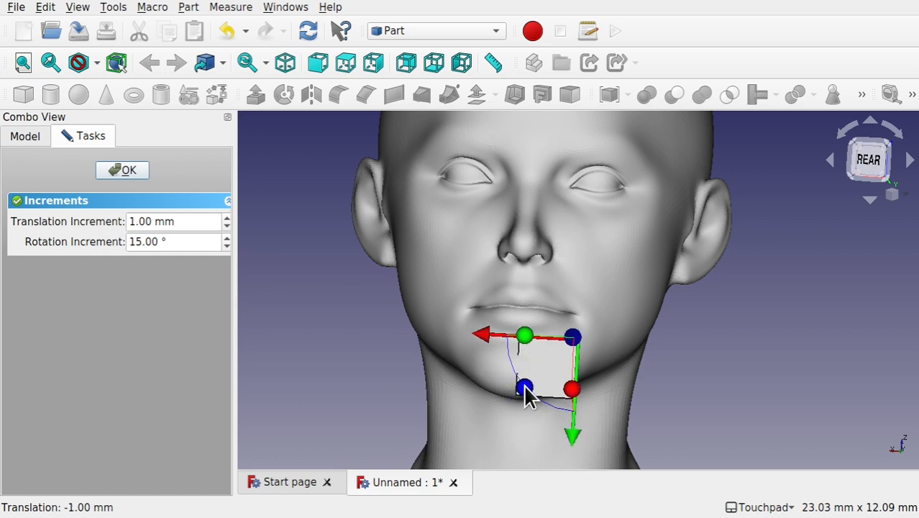
Rotate the plane about its vertical axis to follow the side of the chin and move it 1 mm toward the face
{"action": "left_click_drag", "start_coordinate": [638, 351], "coordinate": [489, 403], "text": "shift"}
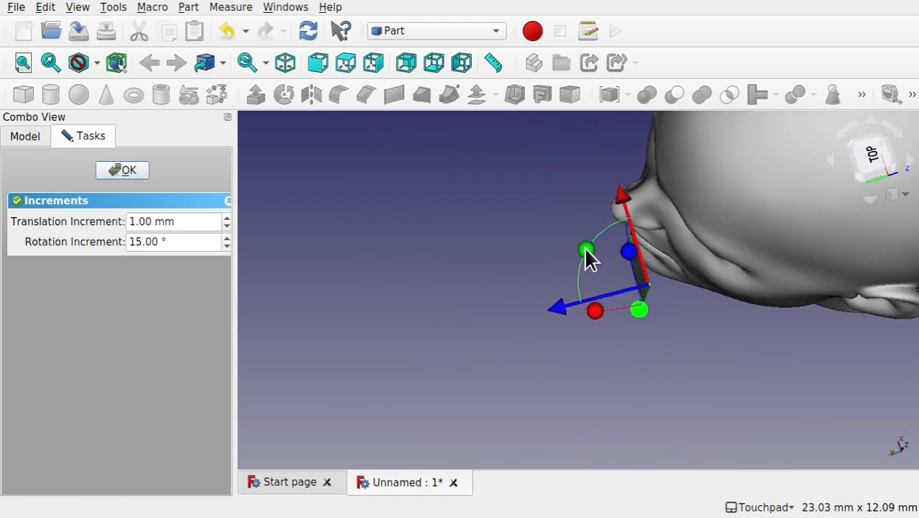
{"action": "left_click_drag", "start_coordinate": [586, 266], "coordinate": [608, 303]}
{"action": "left_click_drag", "start_coordinate": [580, 352], "coordinate": [618, 333]}
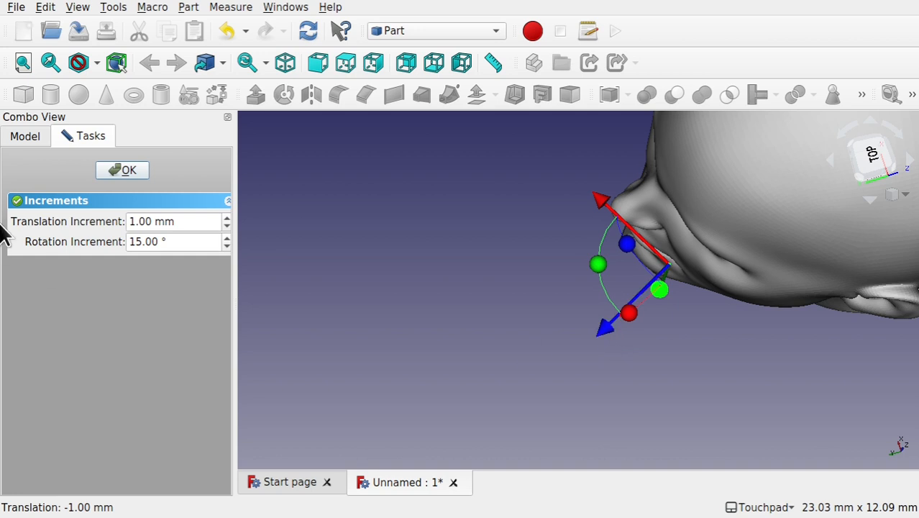
Set the translation increment to 0.1 mm, move the plane 0.4 mm outward from the chin, and finish the transform
{"action": "left_click", "coordinate": [153, 222]}
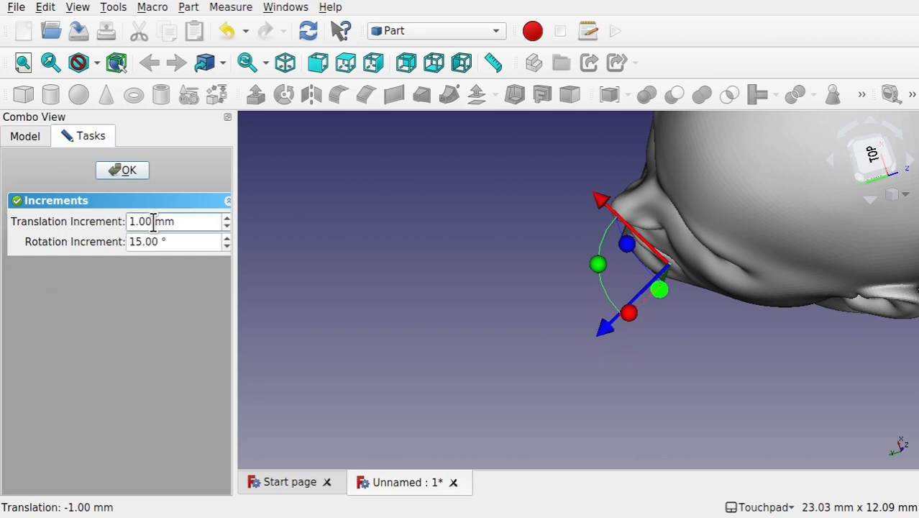
{"action": "left_click_drag", "start_coordinate": [148, 222], "coordinate": [65, 212]}
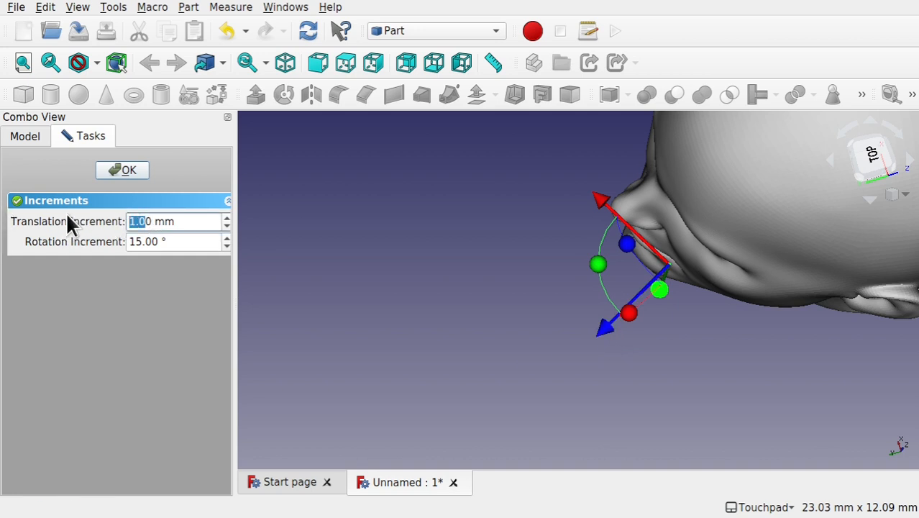
{"action": "key", "text": "BackSpace"}
{"action": "type", "text": "0.1"}
{"action": "left_click_drag", "start_coordinate": [605, 332], "coordinate": [601, 349]}
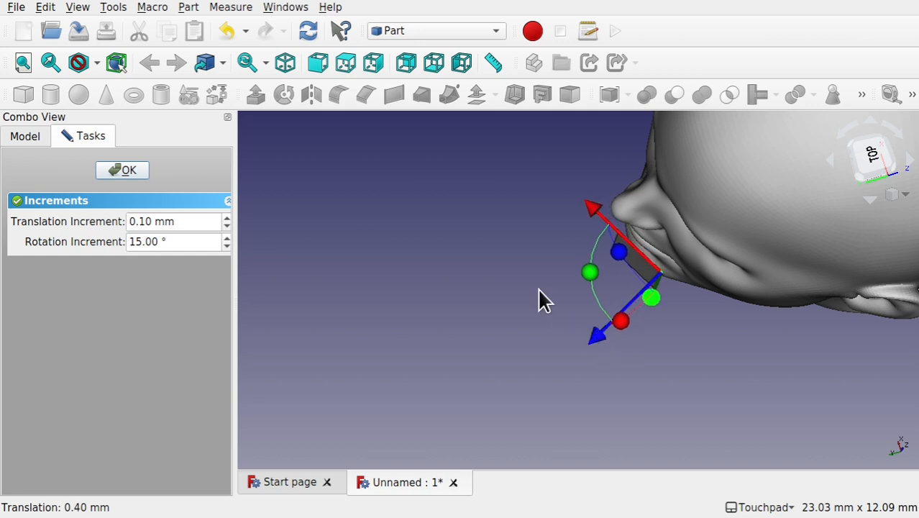
{"action": "left_click", "coordinate": [115, 167]}
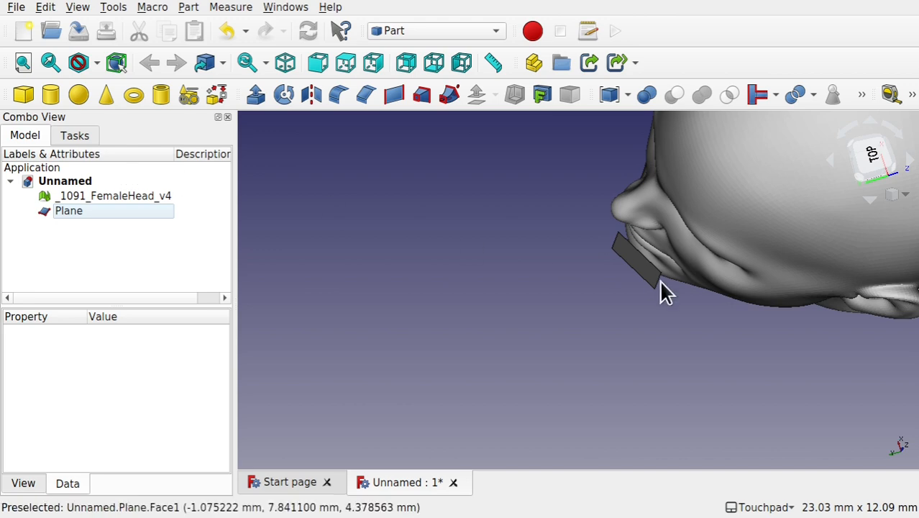
Create a second plane primitive with a length and width of 10 mm at the default position
{"action": "left_click_drag", "start_coordinate": [721, 279], "coordinate": [746, 193], "text": "alt"}
{"action": "scroll", "coordinate": [526, 339], "scroll_direction": "down", "scroll_amount": 2}
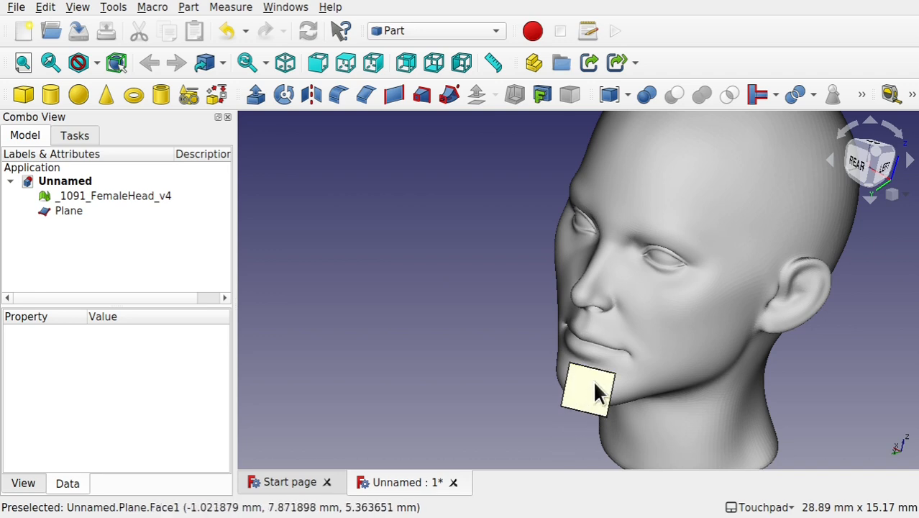
{"action": "scroll", "coordinate": [590, 379], "scroll_direction": "up", "scroll_amount": 4}
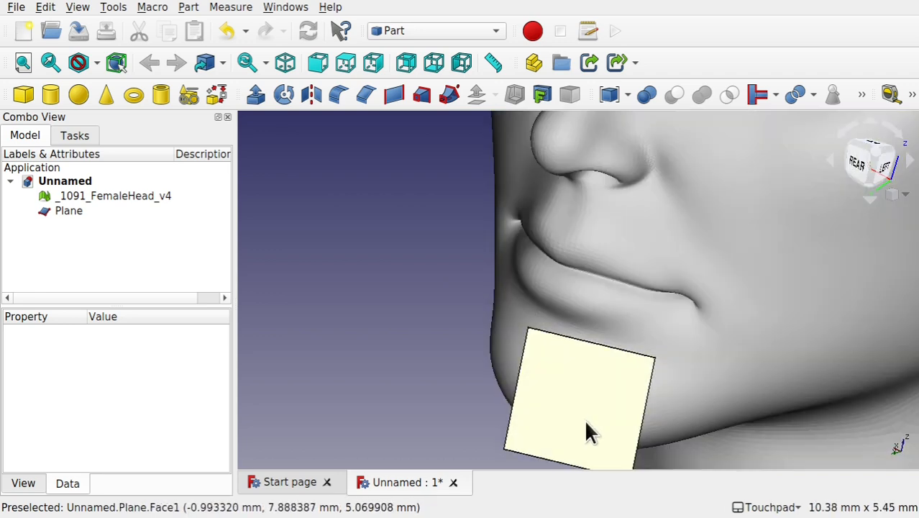
{"action": "scroll", "coordinate": [586, 405], "scroll_direction": "down", "scroll_amount": 5}
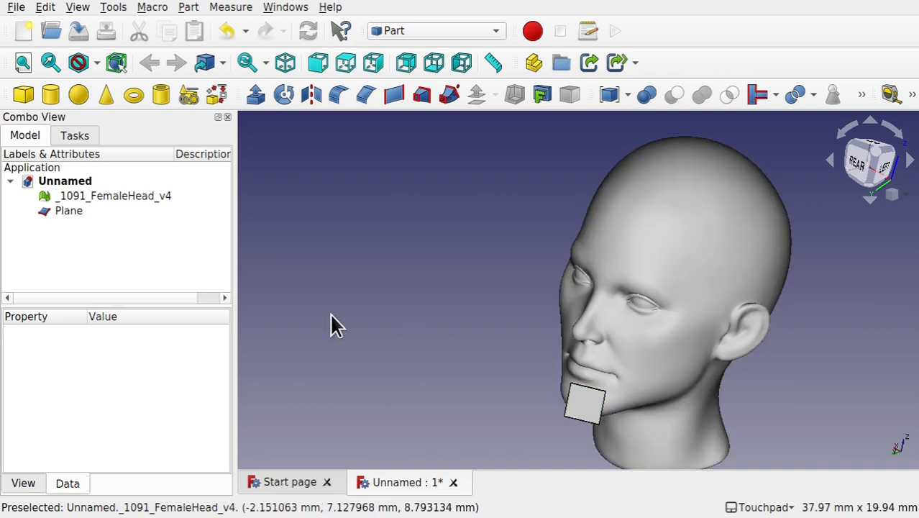
{"action": "left_click", "coordinate": [186, 108]}
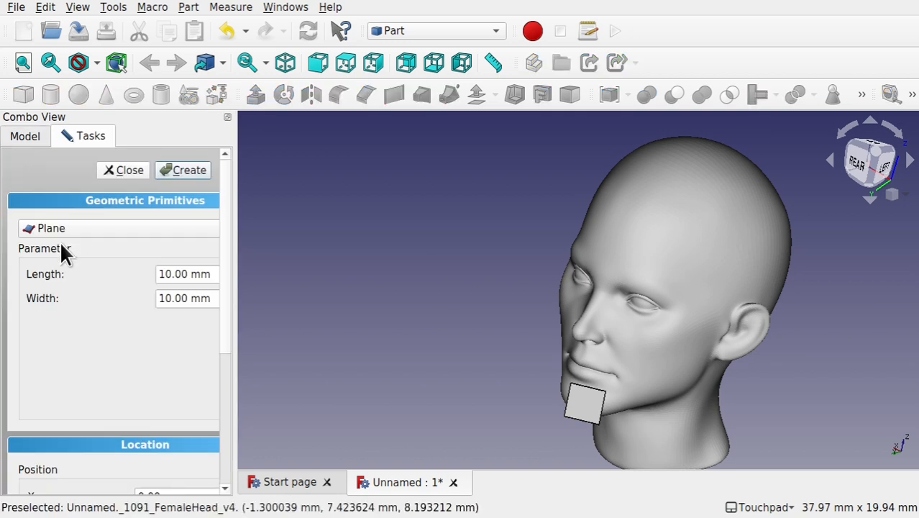
{"action": "left_click", "coordinate": [172, 278]}
{"action": "left_click_drag", "start_coordinate": [172, 279], "coordinate": [142, 278]}
{"action": "left_click", "coordinate": [178, 169]}
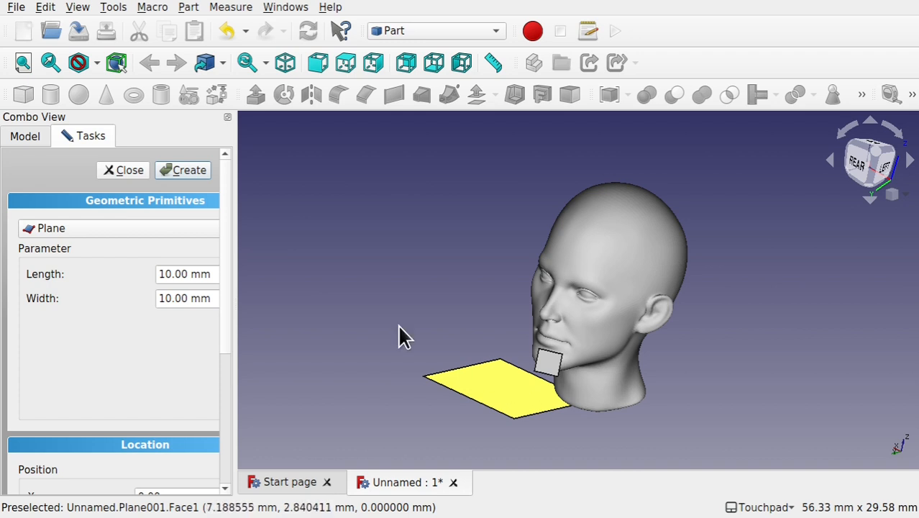
{"action": "left_click", "coordinate": [126, 173]}
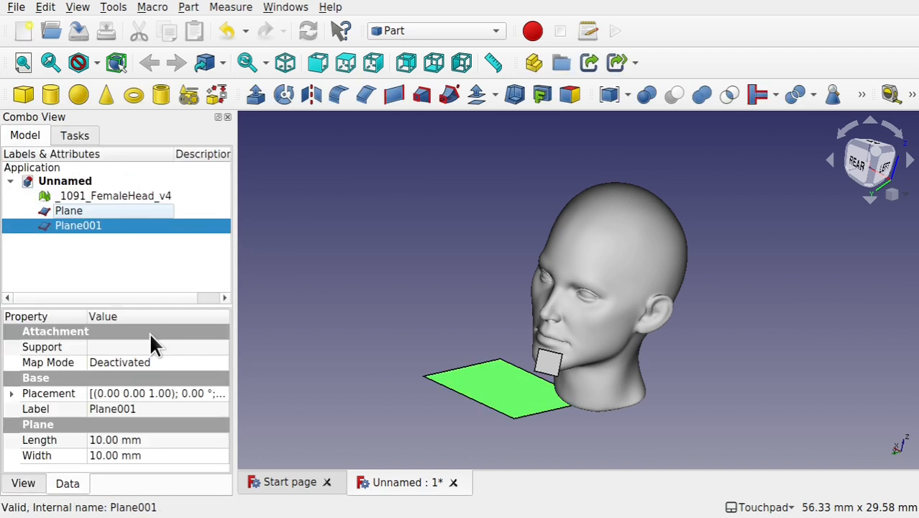
Set the second plane's length and width to 5 mm each
{"action": "left_click", "coordinate": [489, 392]}
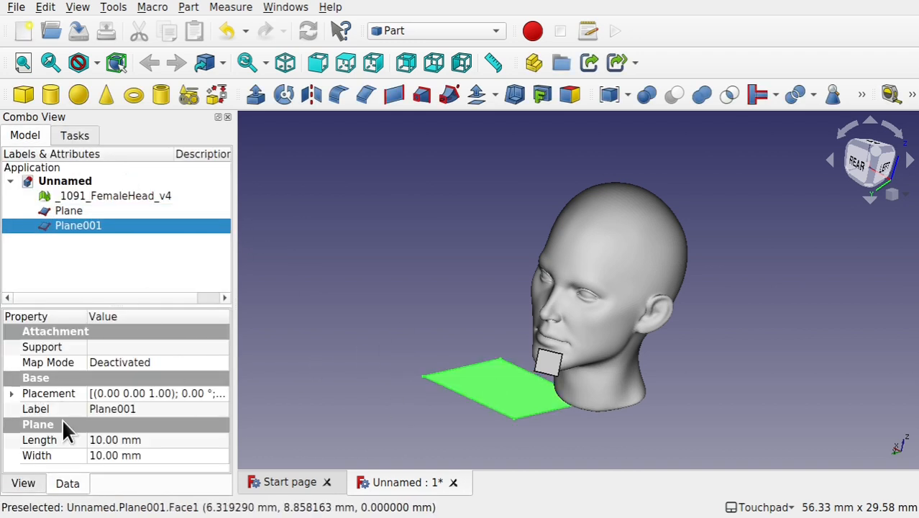
{"action": "left_click", "coordinate": [110, 440]}
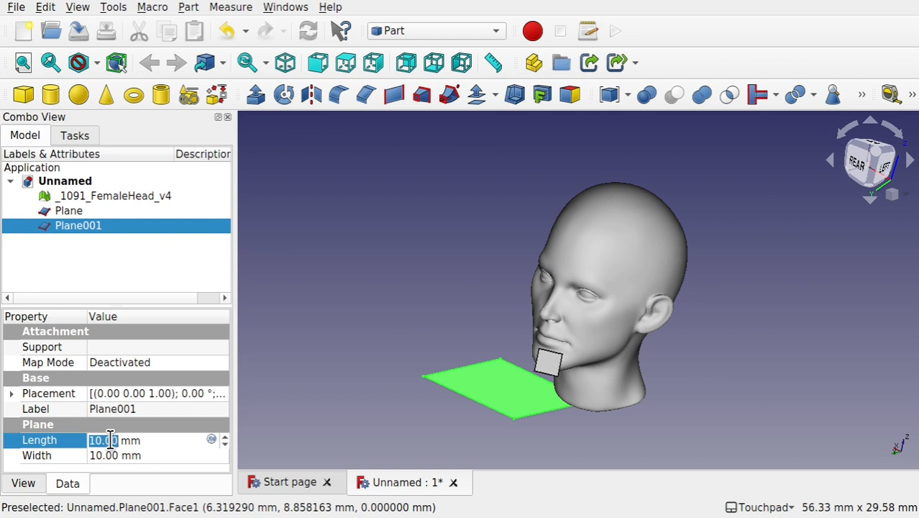
{"action": "type", "text": "5"}
{"action": "left_click", "coordinate": [108, 456]}
{"action": "type", "text": "5"}
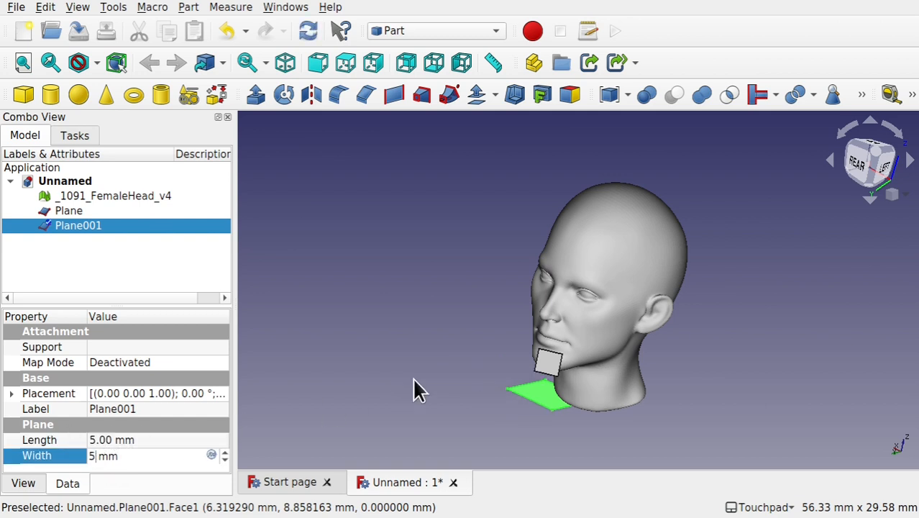
{"action": "left_click", "coordinate": [464, 380]}
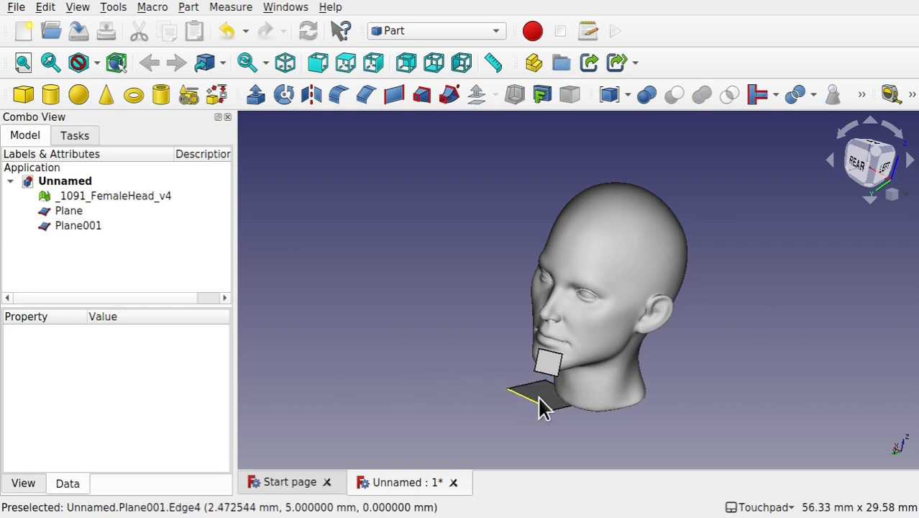
Transform the 5 mm plane: move it sideways past the neck and rotate it 90° about its Y axis to stand upright
{"action": "left_click", "coordinate": [75, 225]}
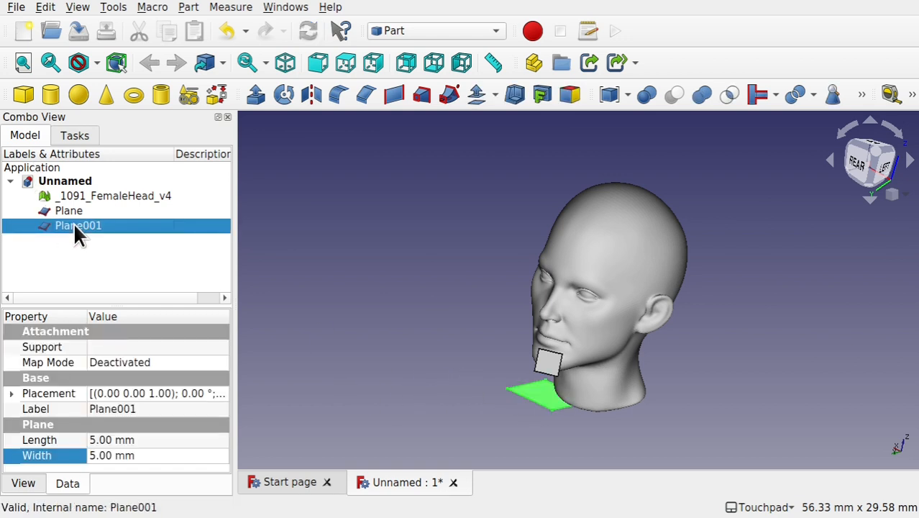
{"action": "right_click", "coordinate": [75, 227]}
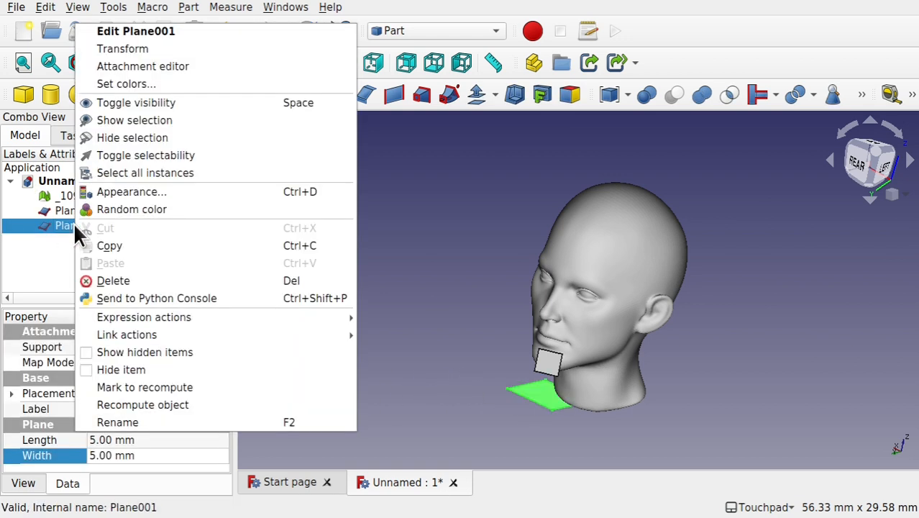
{"action": "left_click", "coordinate": [172, 50]}
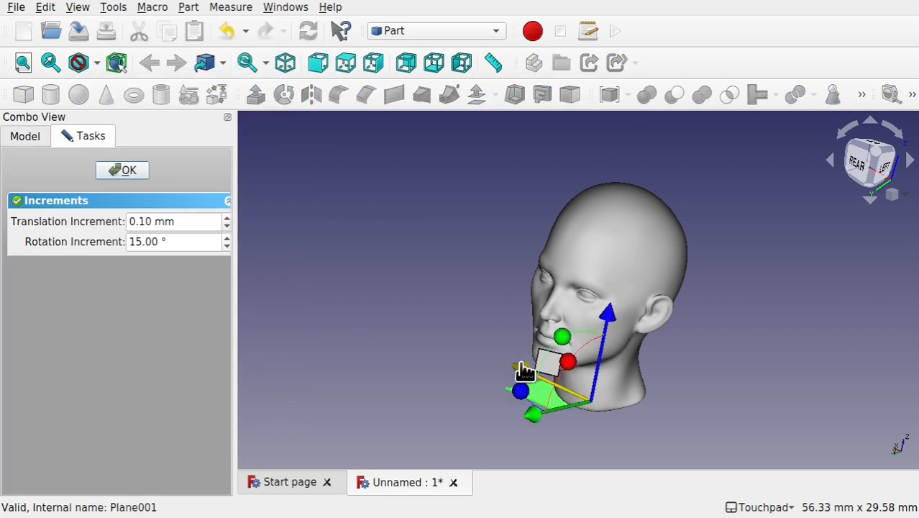
{"action": "left_click_drag", "start_coordinate": [525, 370], "coordinate": [575, 381]}
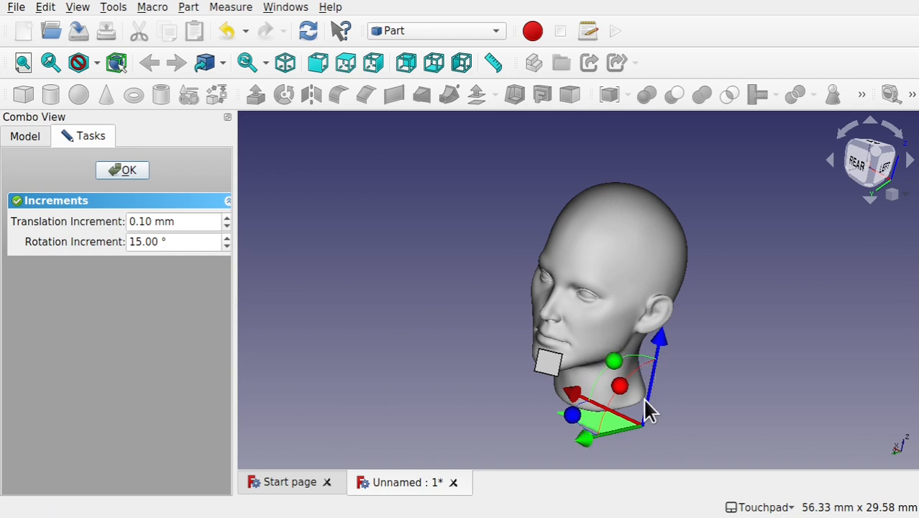
{"action": "mouse_move", "coordinate": [575, 407]}
{"action": "left_mouse_down"}
{"action": "mouse_move", "coordinate": [625, 339]}
{"action": "mouse_move", "coordinate": [558, 406]}
{"action": "mouse_move", "coordinate": [574, 417]}
{"action": "left_mouse_up"}
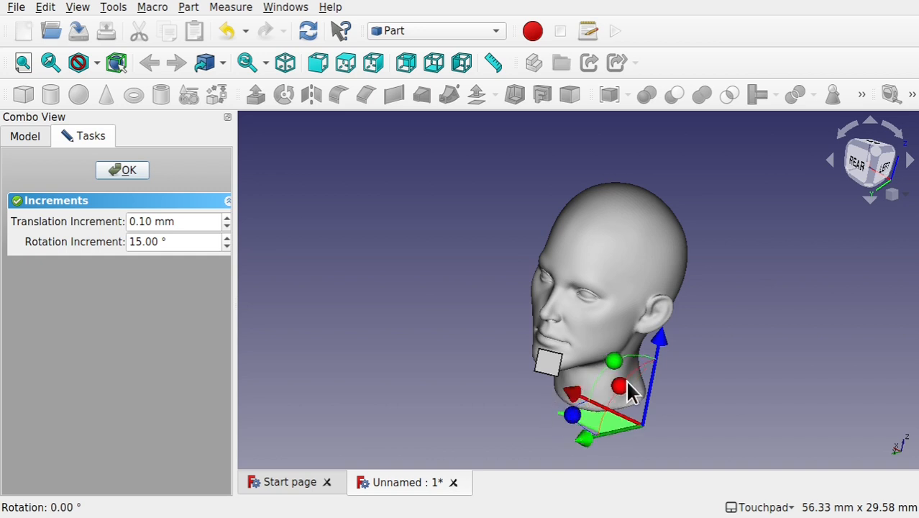
{"action": "left_click_drag", "start_coordinate": [612, 365], "coordinate": [719, 407]}
Raise the upright 5 mm plane 6.5 mm, move it 4.9 mm forward beside the cheek, and finish the transform
{"action": "left_click_drag", "start_coordinate": [660, 345], "coordinate": [672, 274]}
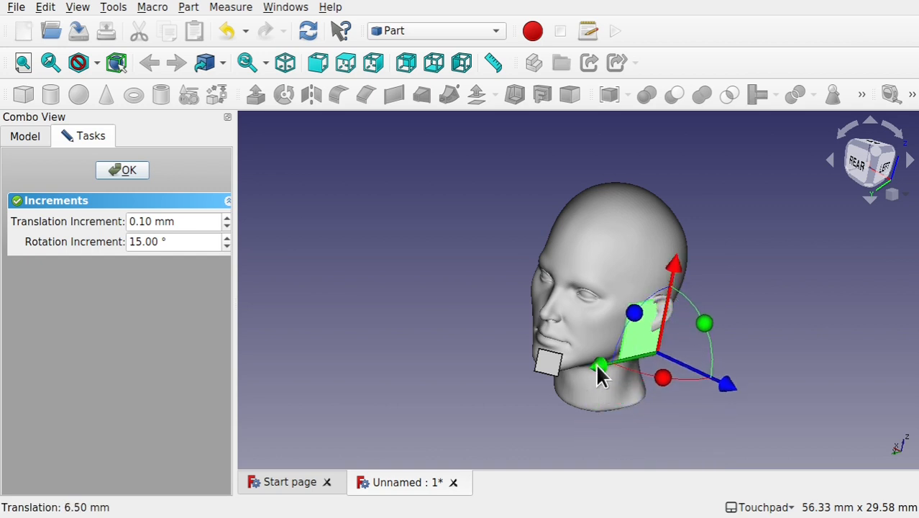
{"action": "left_click_drag", "start_coordinate": [601, 378], "coordinate": [562, 379]}
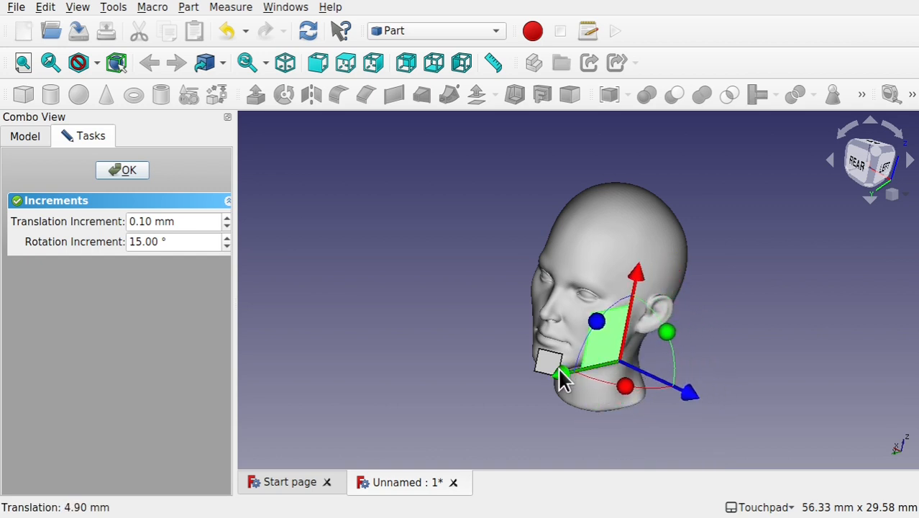
{"action": "left_click", "coordinate": [104, 169]}
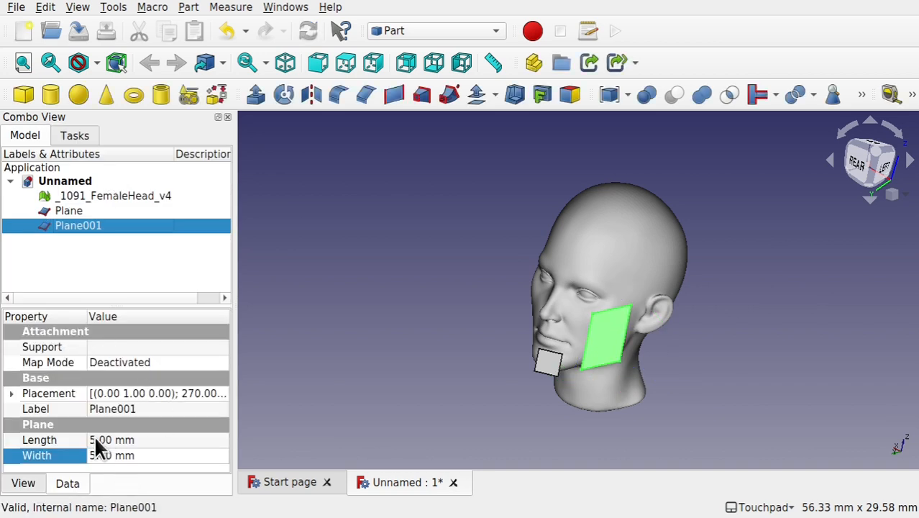
Set the length of the upright plane beside the cheek to 3 mm
{"action": "left_click", "coordinate": [94, 440]}
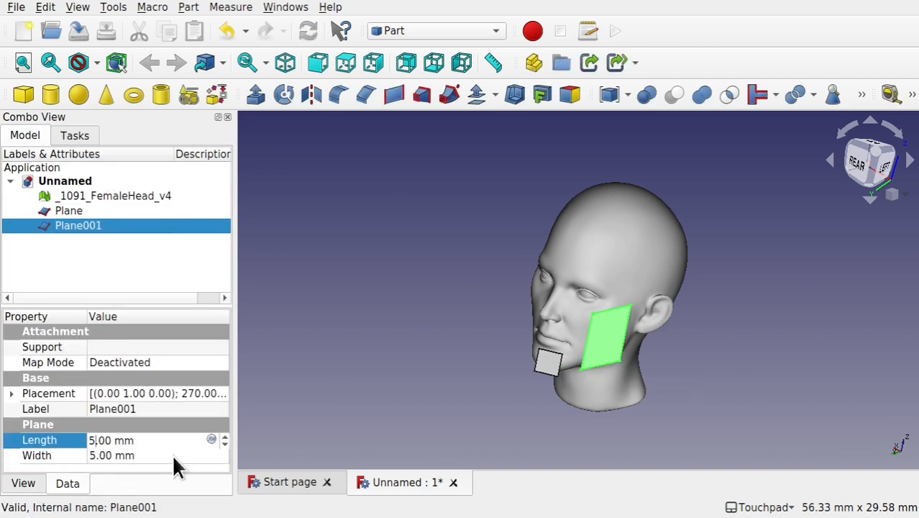
{"action": "key", "text": "BackSpace"}
{"action": "type", "text": "3"}
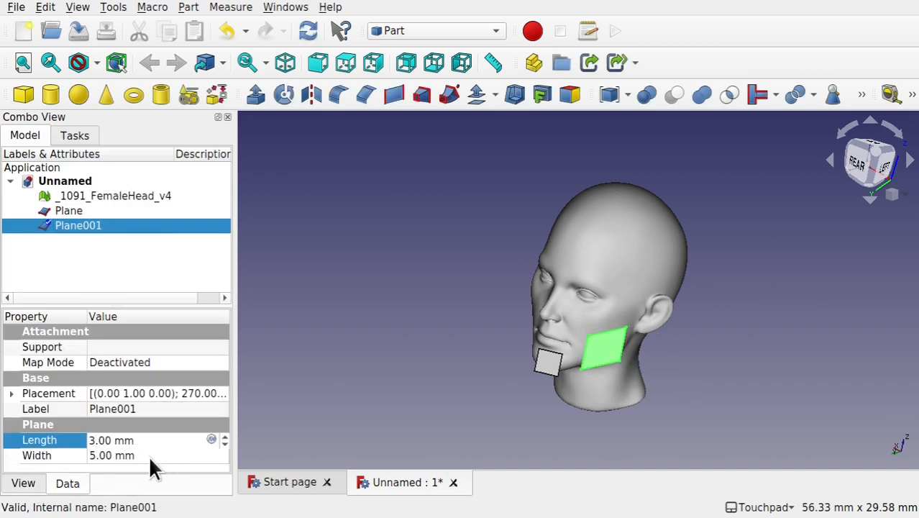
{"action": "left_click", "coordinate": [93, 455]}
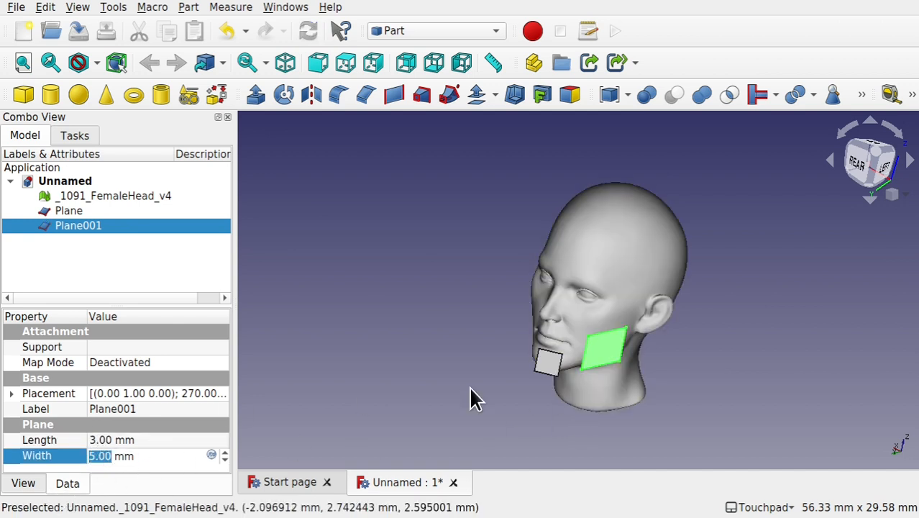
Transform the cheek plane: move it inward toward the face and rotate it -30° about its X axis
{"action": "left_click_drag", "start_coordinate": [693, 371], "coordinate": [583, 293], "text": "shift"}
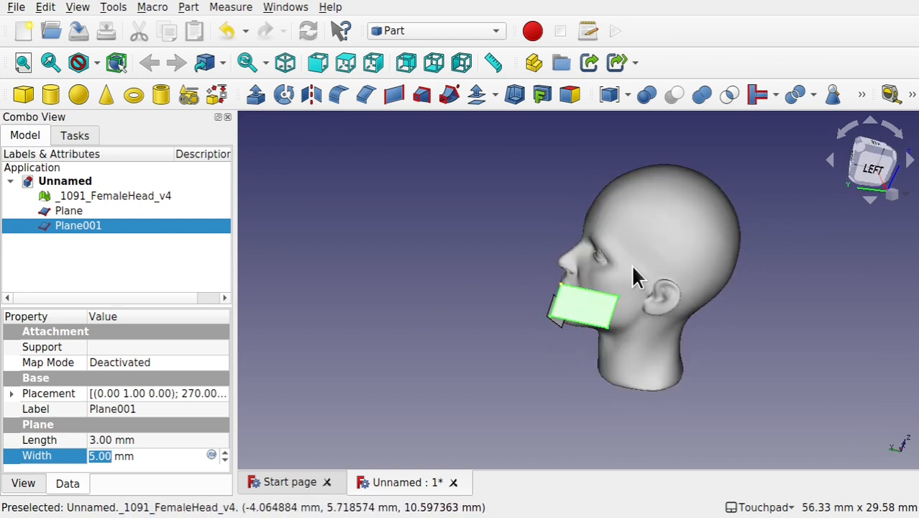
{"action": "left_click_drag", "start_coordinate": [550, 308], "coordinate": [677, 328], "text": "alt"}
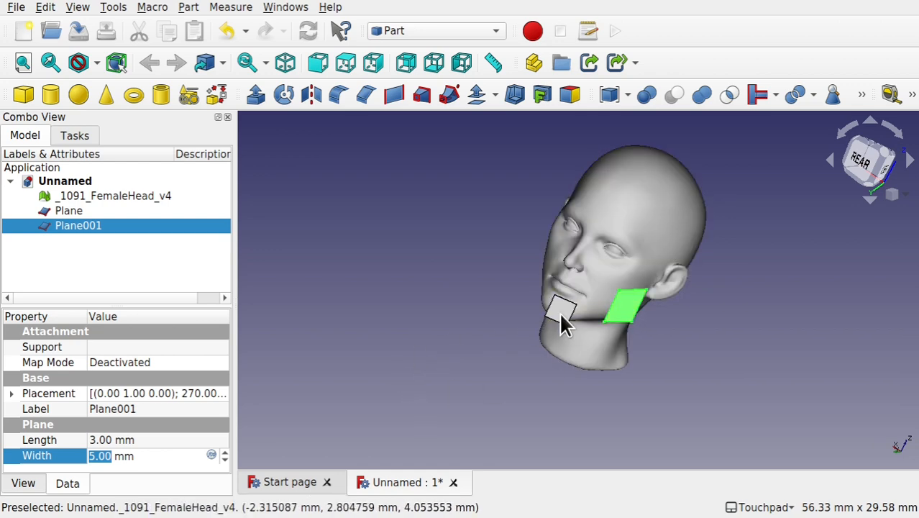
{"action": "scroll", "coordinate": [635, 317], "scroll_direction": "up", "scroll_amount": 5}
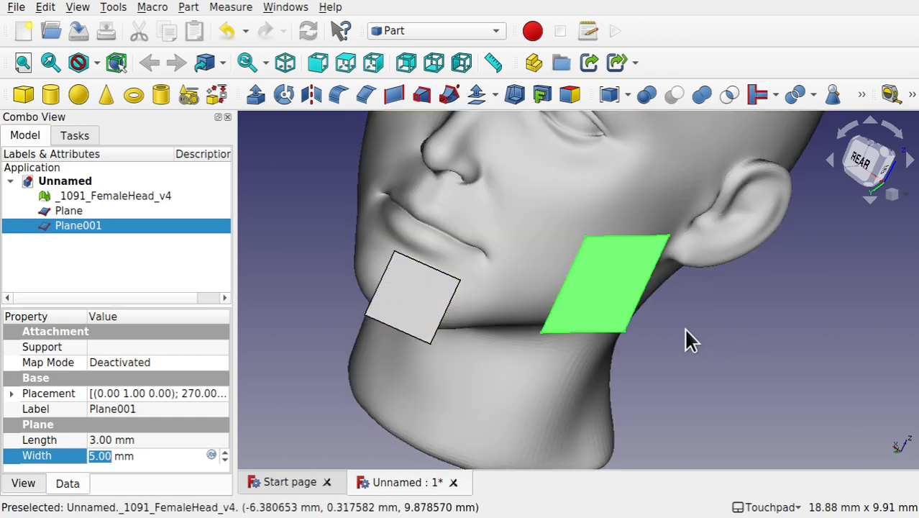
{"action": "left_click_drag", "start_coordinate": [661, 284], "coordinate": [653, 331], "text": "alt"}
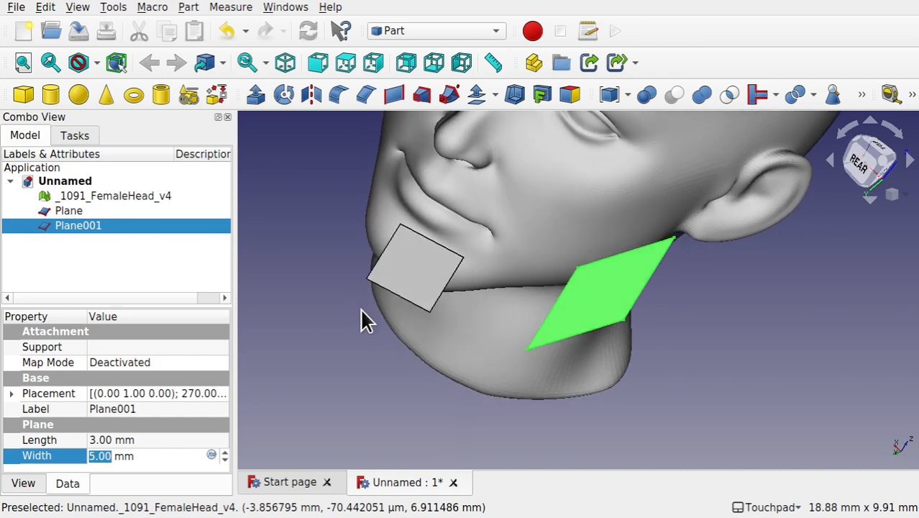
{"action": "left_click", "coordinate": [262, 357]}
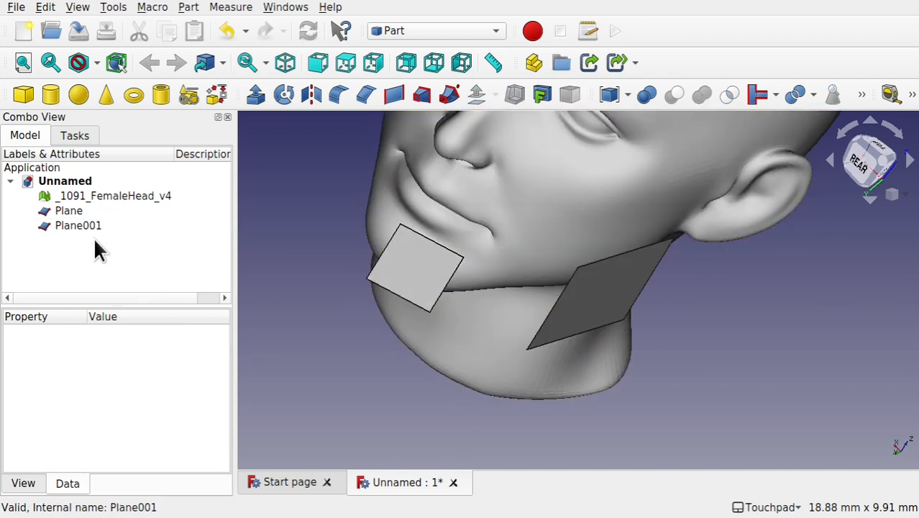
{"action": "left_click", "coordinate": [67, 220]}
{"action": "right_click", "coordinate": [67, 218]}
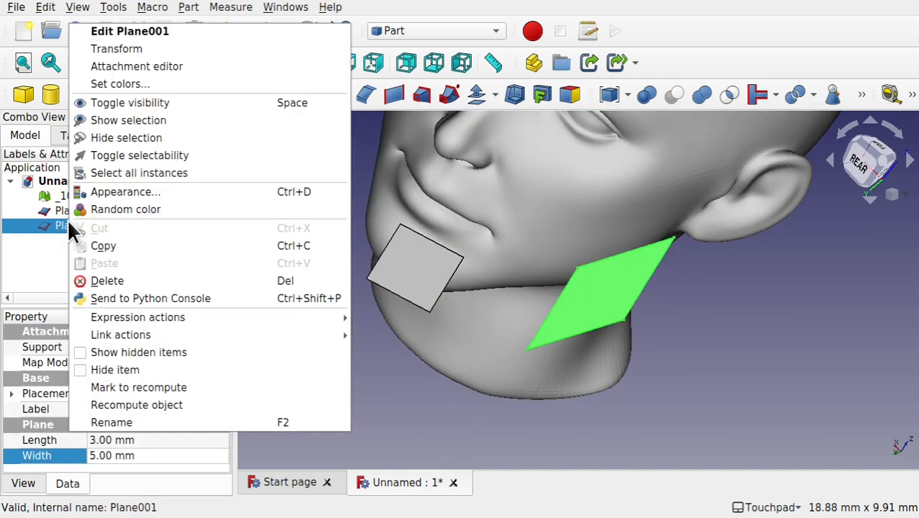
{"action": "left_click", "coordinate": [137, 49]}
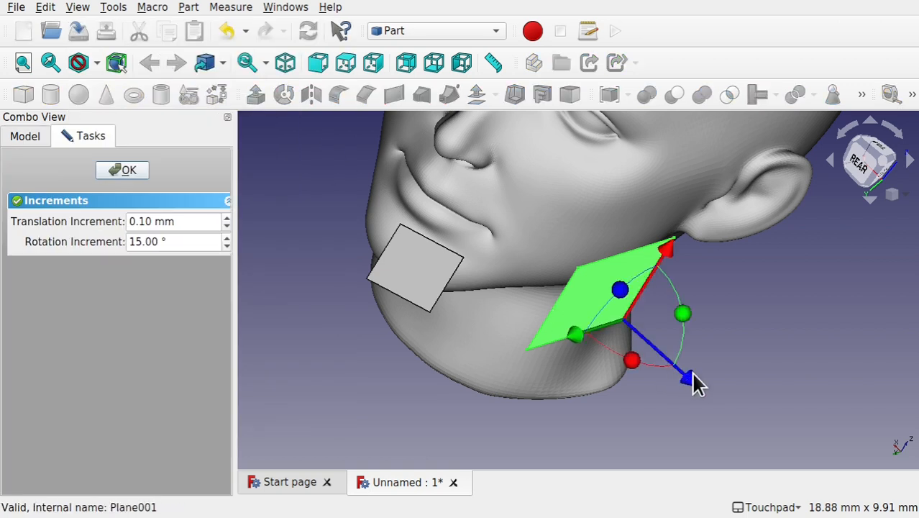
{"action": "left_click_drag", "start_coordinate": [698, 392], "coordinate": [661, 360]}
{"action": "left_click_drag", "start_coordinate": [602, 333], "coordinate": [566, 316]}
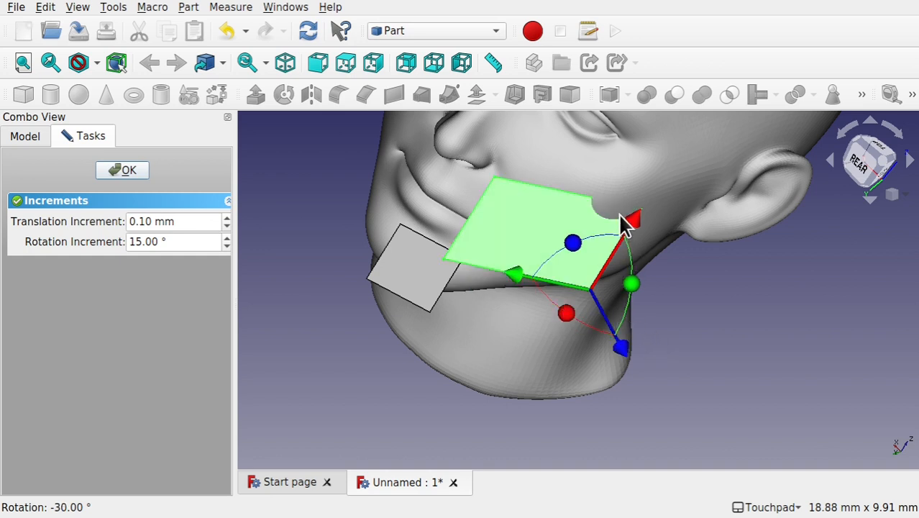
Shift the cheek plane 0.4 mm outward, slide it back toward the ear, and nudge it slightly closer to the face
{"action": "left_click_drag", "start_coordinate": [628, 355], "coordinate": [635, 365]}
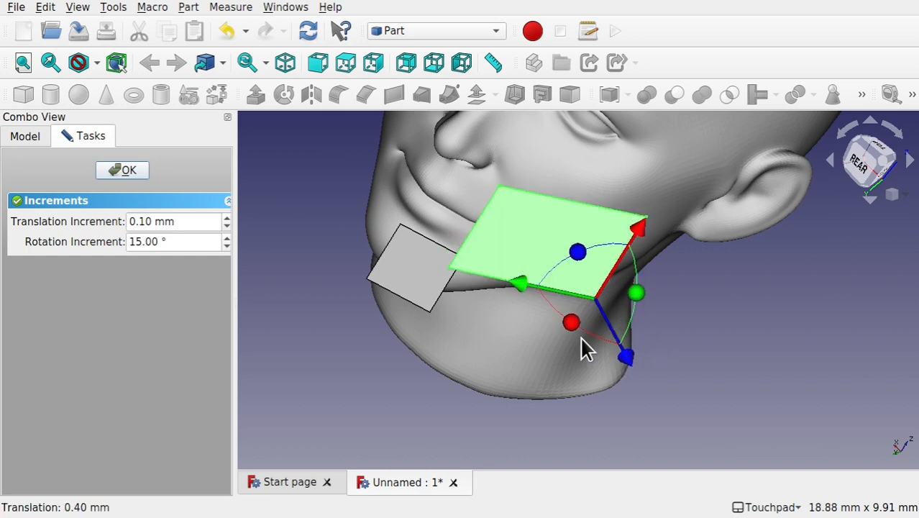
{"action": "left_click_drag", "start_coordinate": [518, 283], "coordinate": [551, 290]}
{"action": "left_click_drag", "start_coordinate": [576, 194], "coordinate": [533, 229], "text": "alt"}
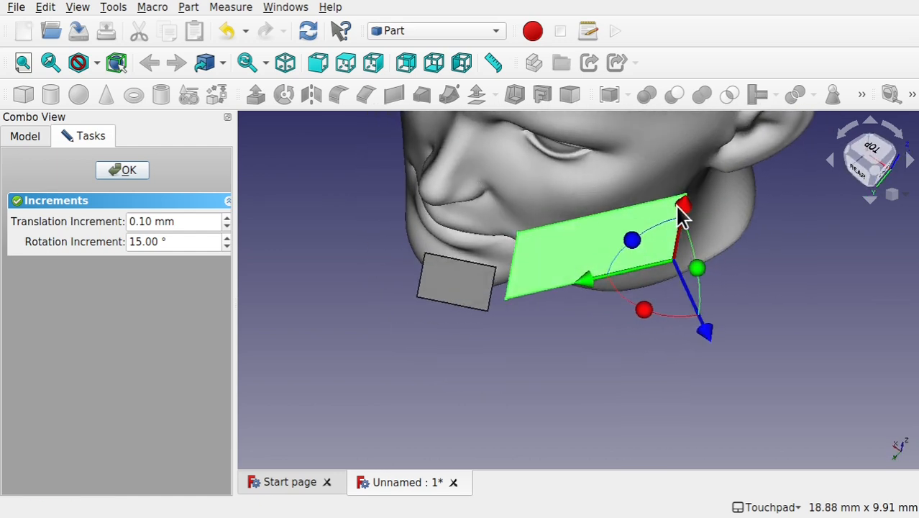
{"action": "left_click_drag", "start_coordinate": [710, 339], "coordinate": [705, 325]}
Set the cheek plane's width to 3 mm while it is still being transformed
{"action": "left_click", "coordinate": [20, 139]}
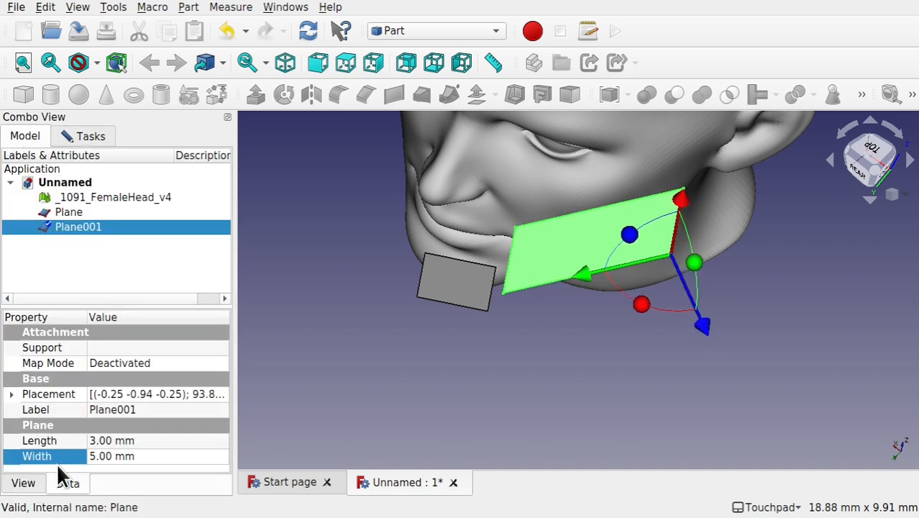
{"action": "left_click", "coordinate": [96, 444]}
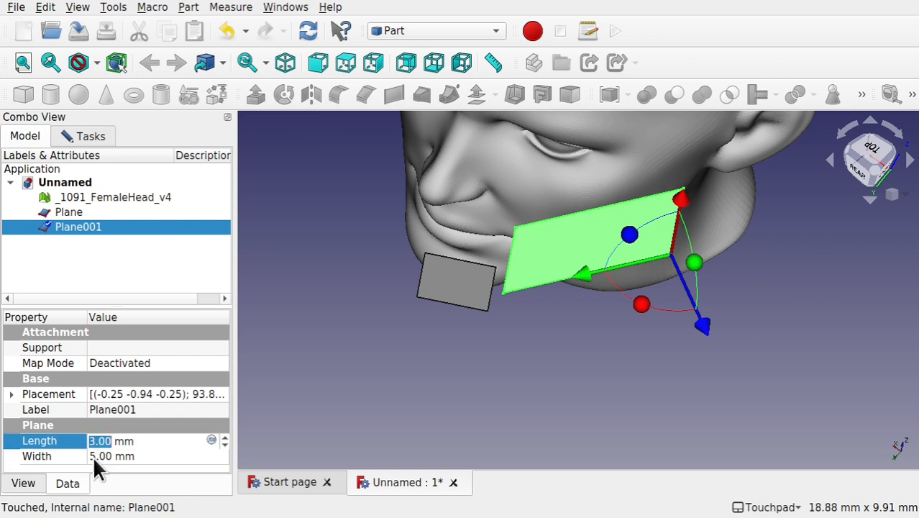
{"action": "left_click", "coordinate": [93, 456]}
{"action": "left_click", "coordinate": [96, 461]}
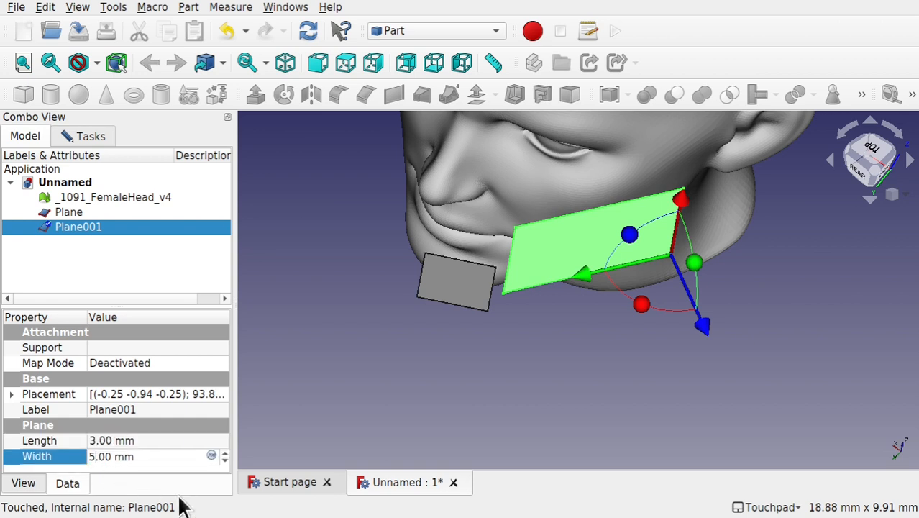
{"action": "key", "text": "BackSpace"}
{"action": "type", "text": "3"}
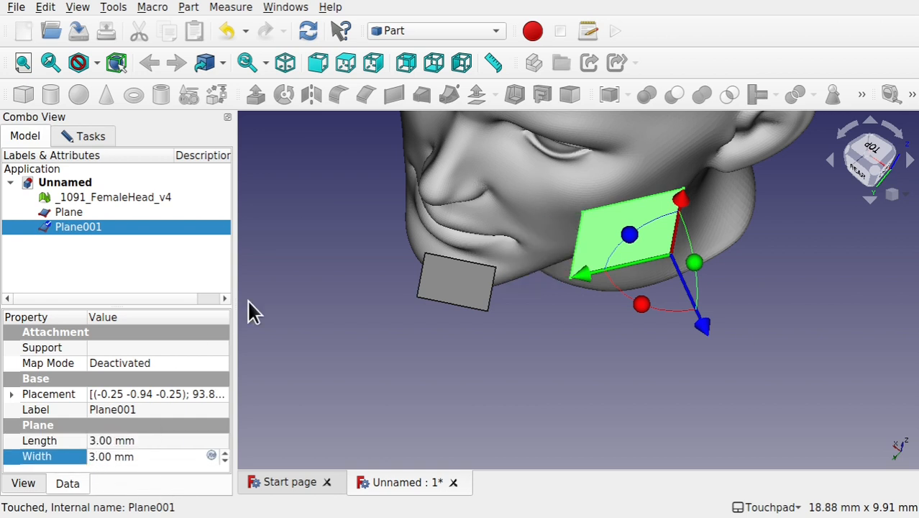
Tilt the cheek plane -15° about its Y axis and move it 0.7 mm inward against the cheek
{"action": "left_click_drag", "start_coordinate": [613, 219], "coordinate": [587, 312], "text": "shift"}
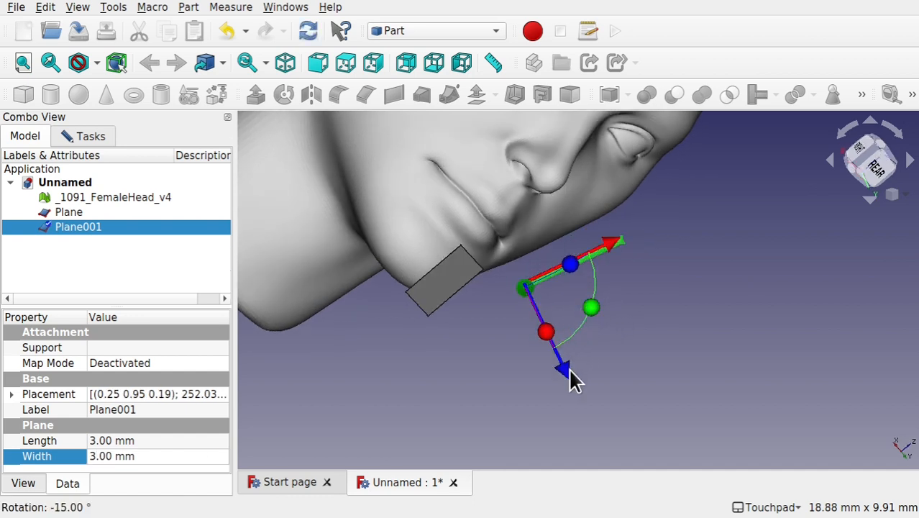
{"action": "left_click_drag", "start_coordinate": [570, 382], "coordinate": [556, 352]}
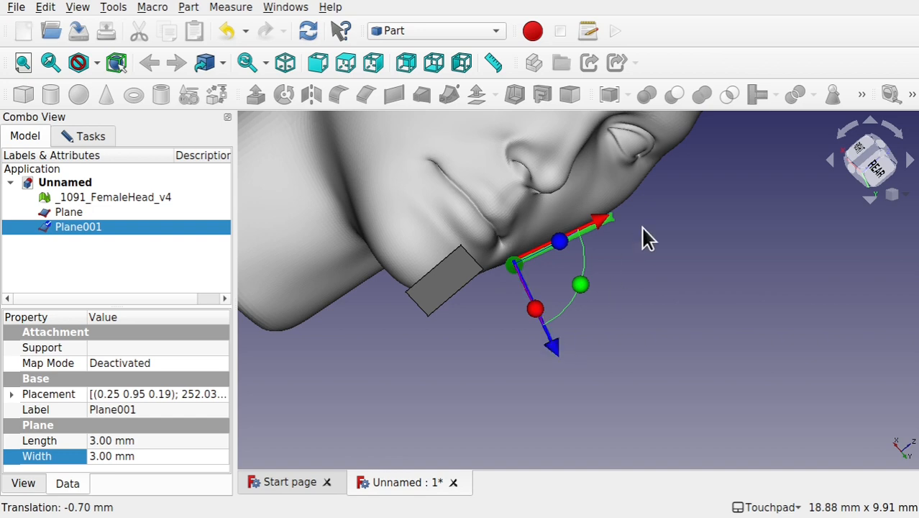
Rotate the cheek plane -30° about its Z axis, slide it along its X axis clear of the ear, and finish the transform
{"action": "left_click_drag", "start_coordinate": [644, 232], "coordinate": [499, 182], "text": "shift"}
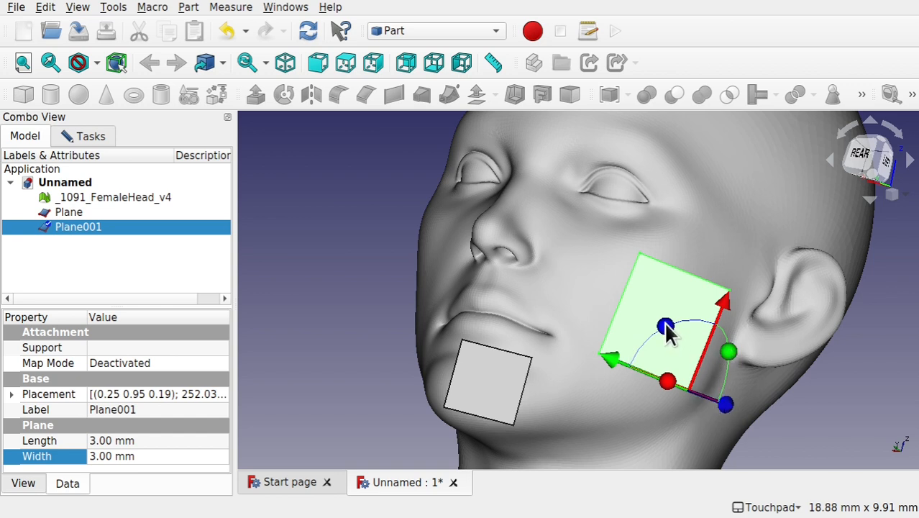
{"action": "left_click_drag", "start_coordinate": [667, 332], "coordinate": [689, 397]}
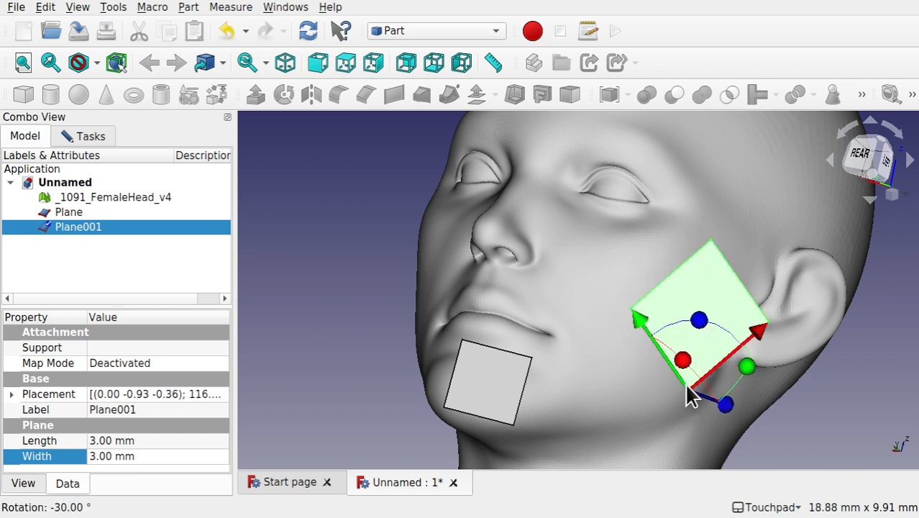
{"action": "left_click_drag", "start_coordinate": [759, 329], "coordinate": [705, 347]}
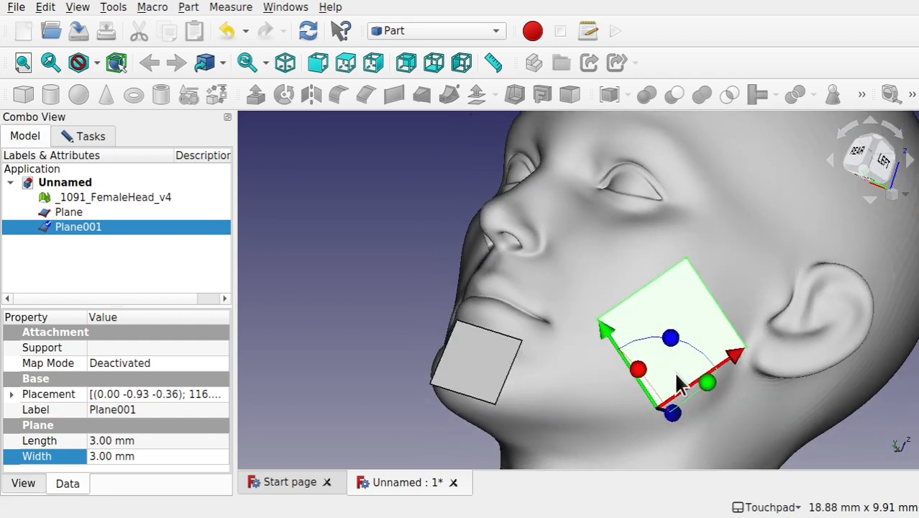
{"action": "mouse_move", "coordinate": [641, 309]}
{"action": "left_mouse_down", "text": "shift"}
{"action": "mouse_move", "coordinate": [689, 344]}
{"action": "mouse_move", "coordinate": [759, 364]}
{"action": "mouse_move", "coordinate": [641, 310]}
{"action": "left_mouse_up", "text": "shift"}
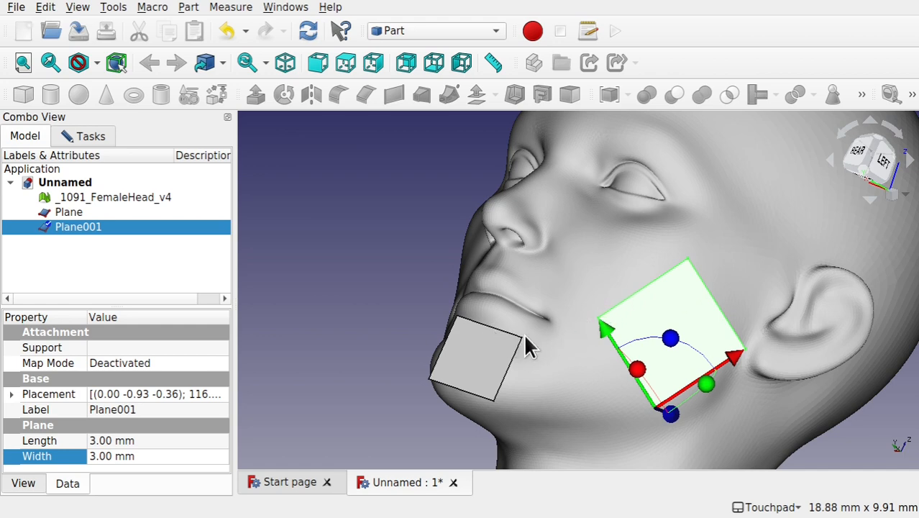
{"action": "left_click_drag", "start_coordinate": [511, 396], "coordinate": [637, 318], "text": "shift"}
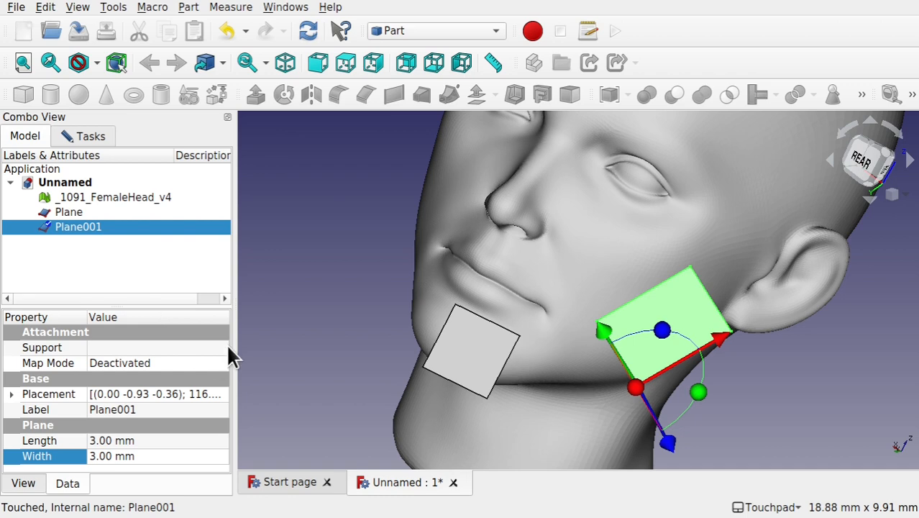
{"action": "left_click", "coordinate": [89, 136]}
{"action": "left_click", "coordinate": [129, 171]}
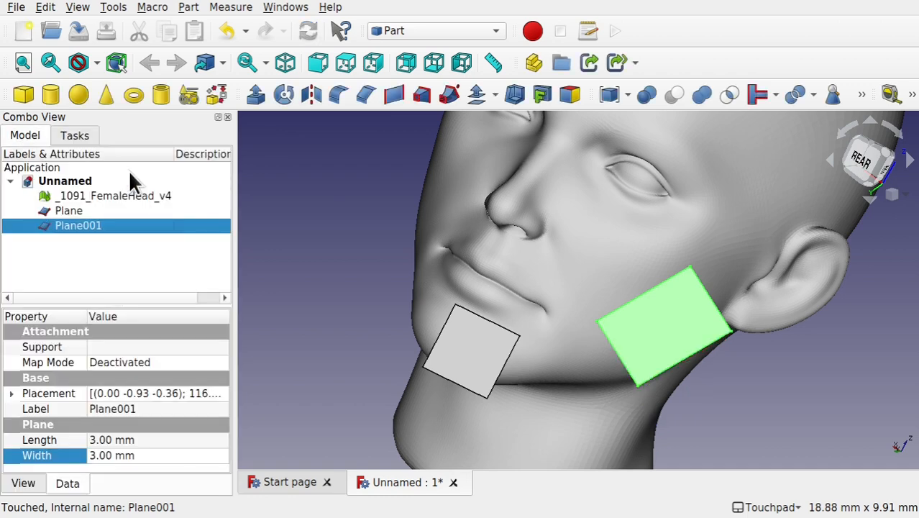
Create another plane primitive with a length and width of 3 mm at the default position
{"action": "scroll", "coordinate": [698, 296], "scroll_direction": "down", "scroll_amount": 3}
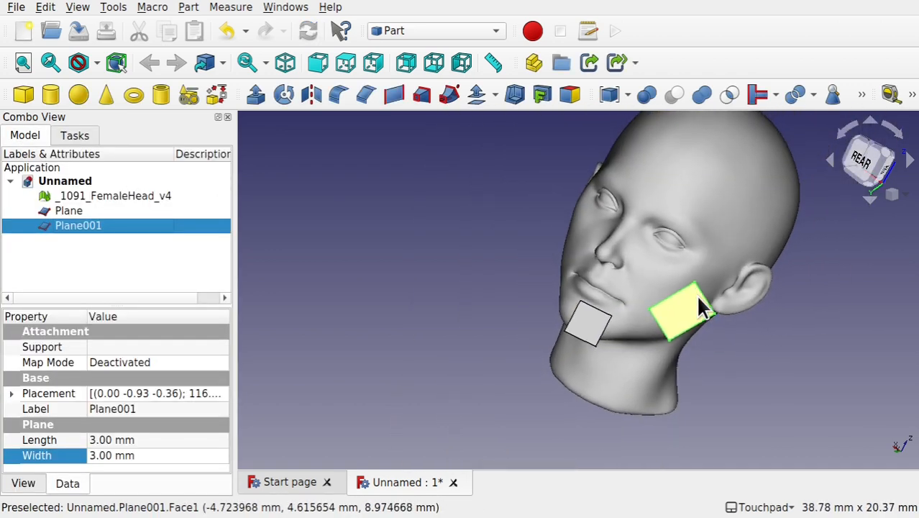
{"action": "left_click_drag", "start_coordinate": [730, 242], "coordinate": [765, 331], "text": "alt"}
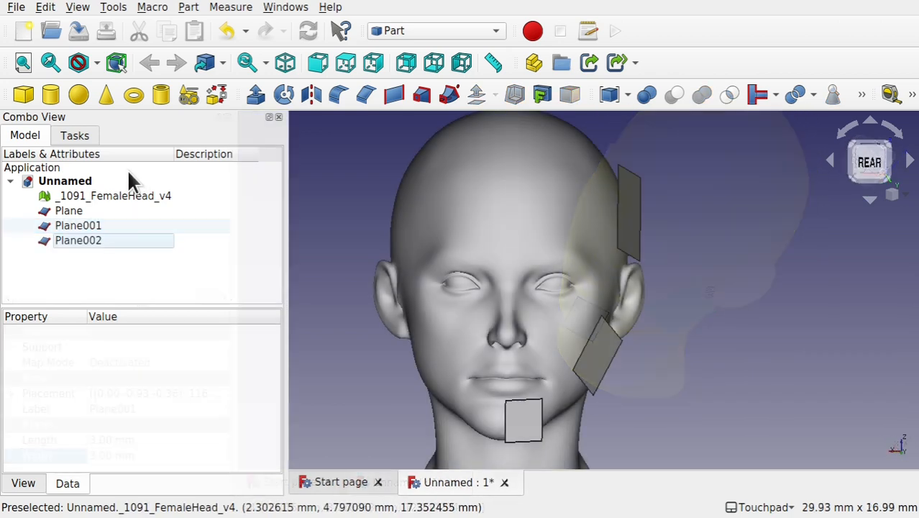
{"action": "left_click", "coordinate": [189, 7]}
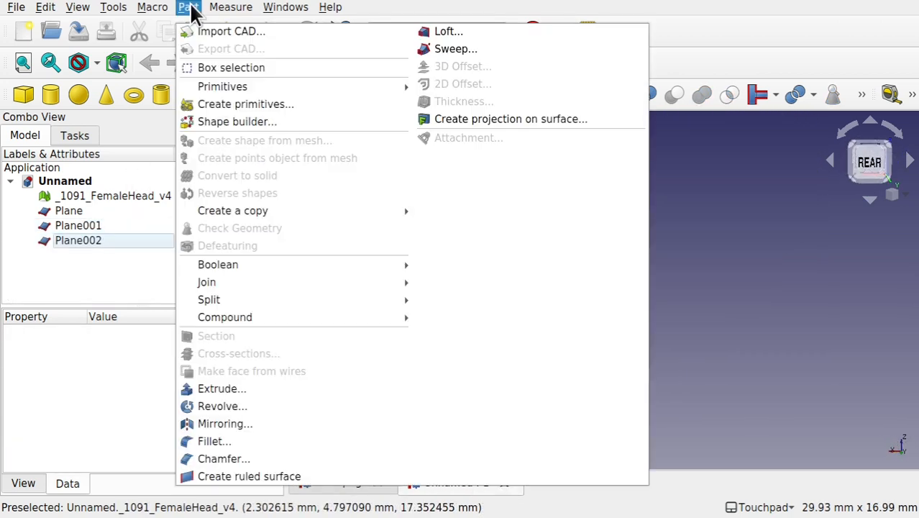
{"action": "left_click", "coordinate": [238, 105]}
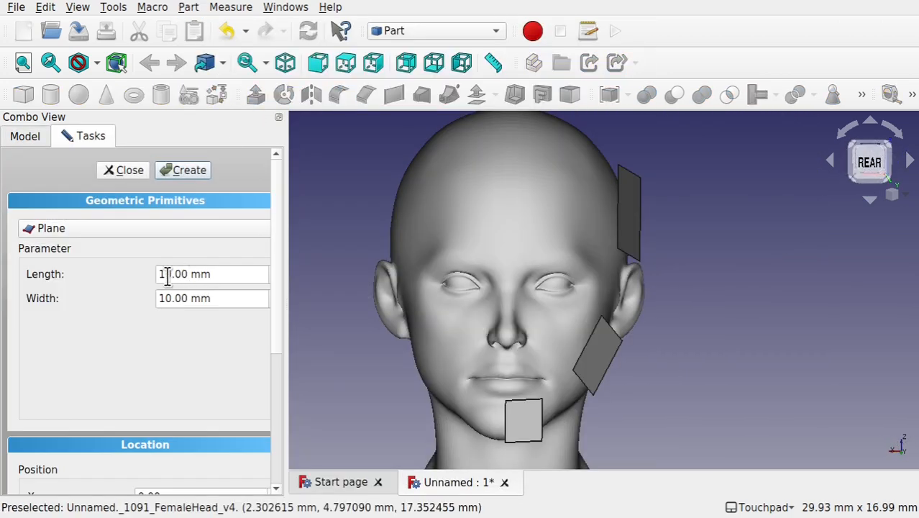
{"action": "left_click_drag", "start_coordinate": [171, 274], "coordinate": [144, 299]}
{"action": "type", "text": "3"}
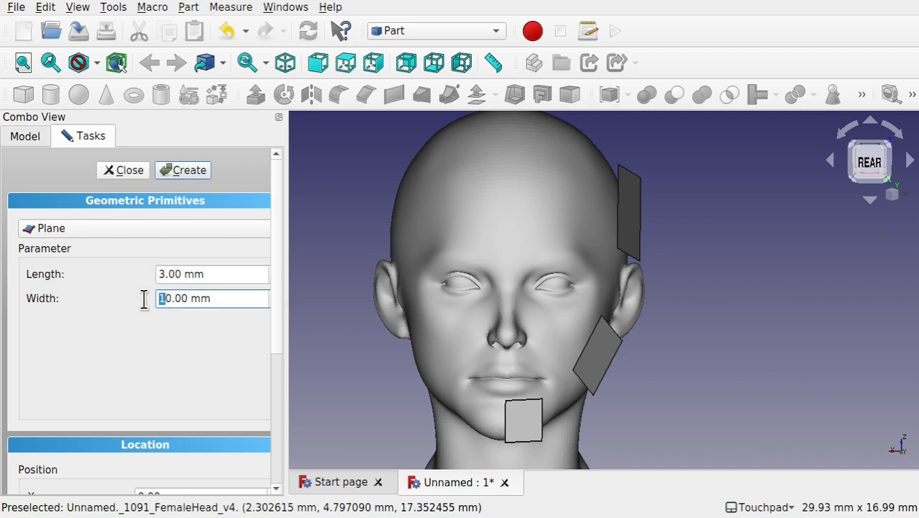
{"action": "left_click", "coordinate": [177, 173]}
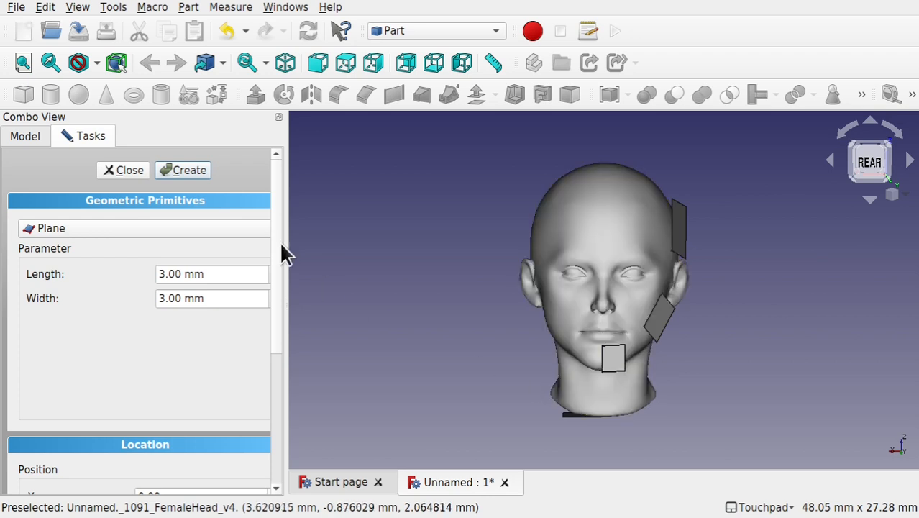
{"action": "left_click", "coordinate": [132, 174]}
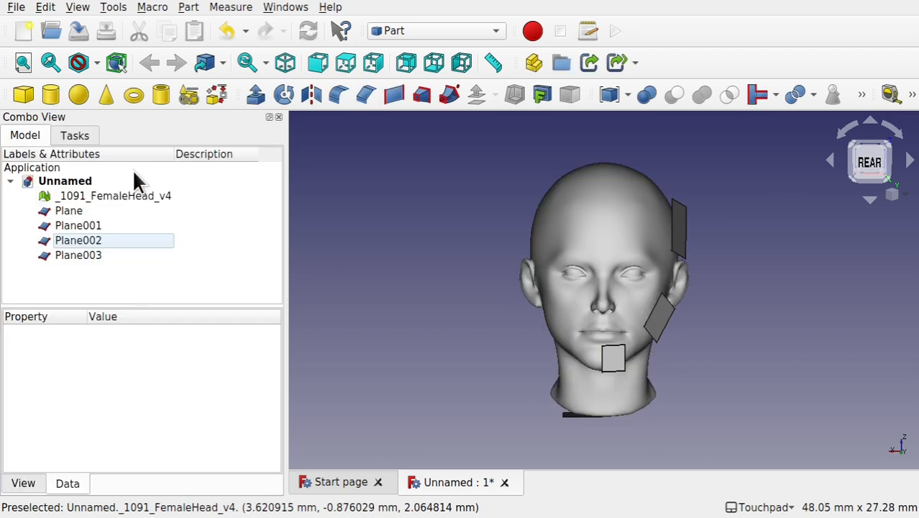
Transform the newest 3 mm plane at the neck, raising it 15.5 mm along its Z axis to forehead height
{"action": "left_click", "coordinate": [87, 259]}
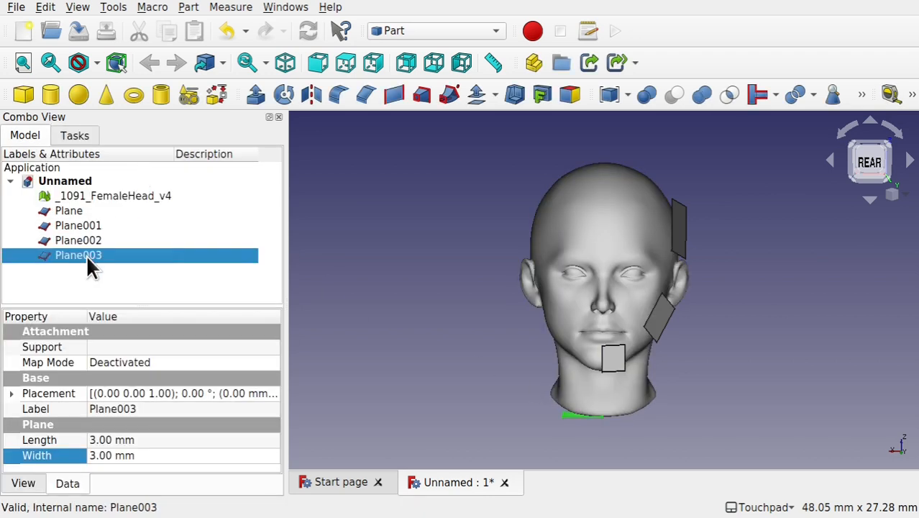
{"action": "right_click", "coordinate": [87, 259]}
{"action": "left_click", "coordinate": [168, 51]}
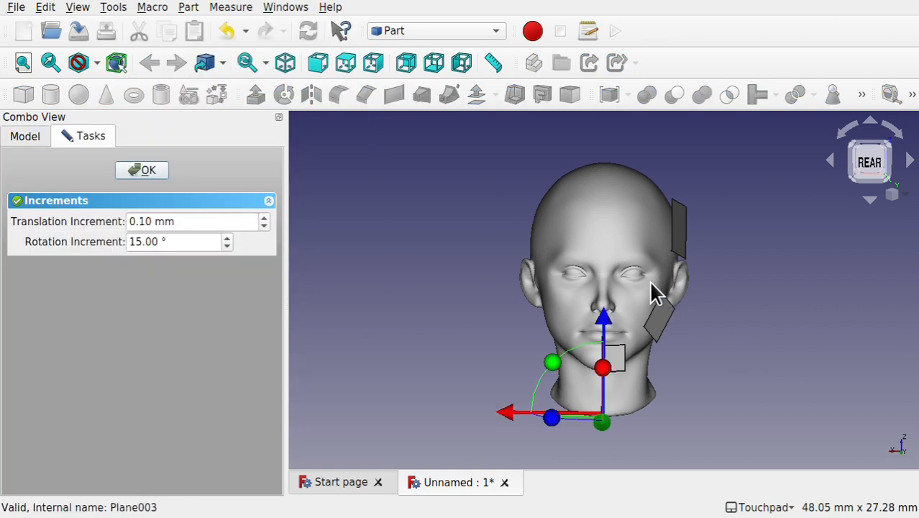
{"action": "left_click_drag", "start_coordinate": [604, 320], "coordinate": [616, 121]}
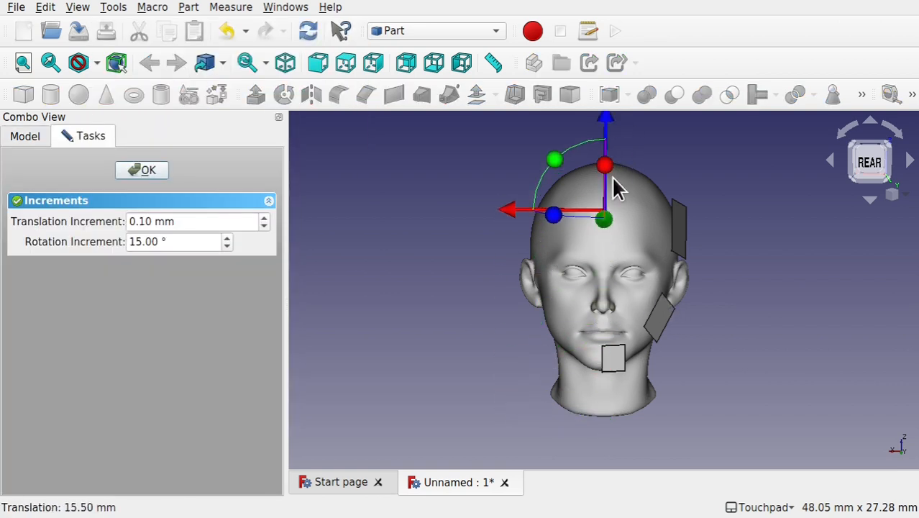
Rotate the new plane upright about its X axis by -165° and 90°, and bring it to the forehead, moving it -7.8 mm along Z
{"action": "left_click_drag", "start_coordinate": [606, 178], "coordinate": [562, 244]}
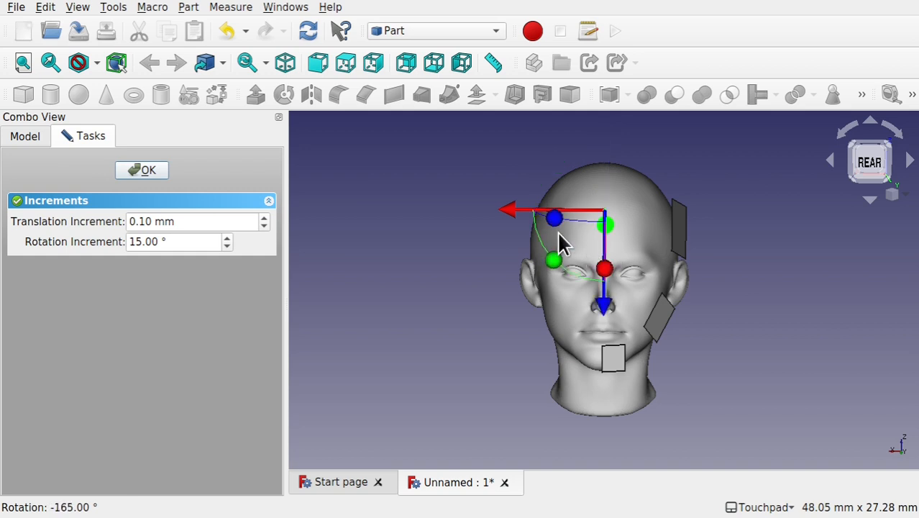
{"action": "left_click_drag", "start_coordinate": [539, 205], "coordinate": [635, 226], "text": "shift"}
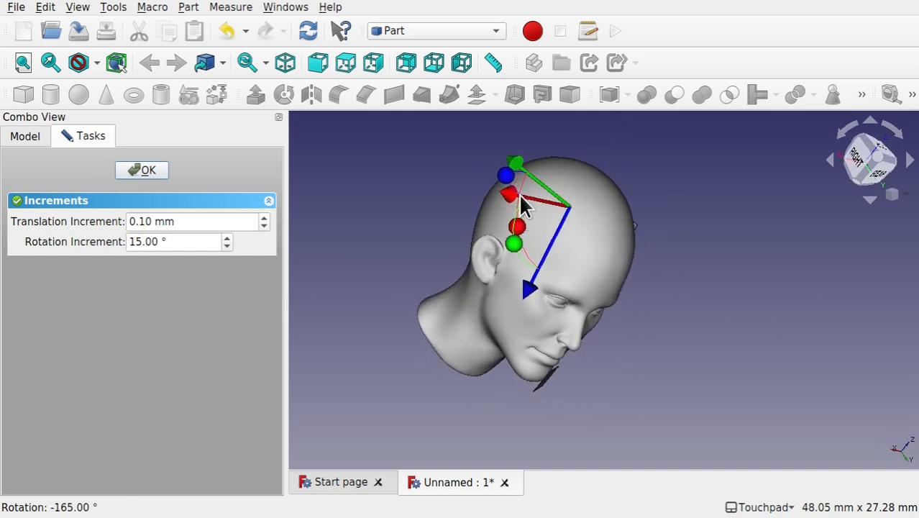
{"action": "left_click_drag", "start_coordinate": [513, 165], "coordinate": [642, 257]}
{"action": "left_click_drag", "start_coordinate": [650, 400], "coordinate": [689, 408]}
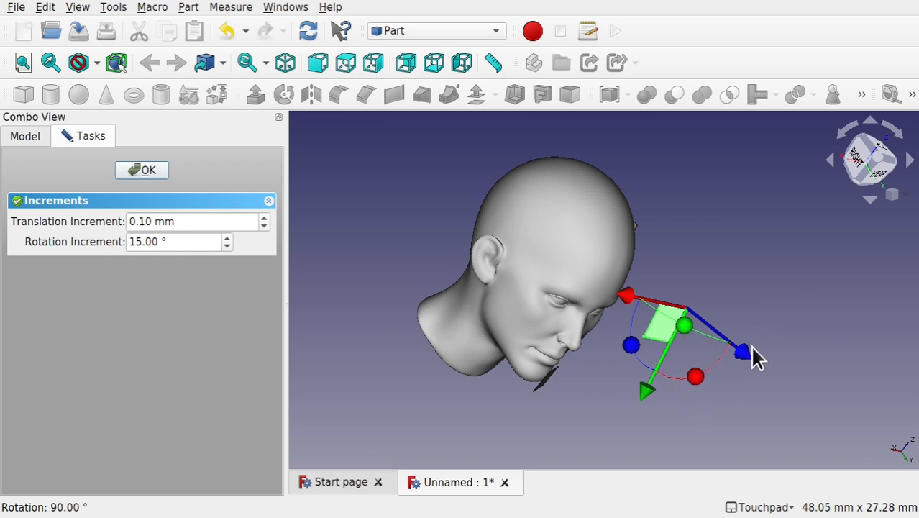
{"action": "mouse_move", "coordinate": [755, 357]}
{"action": "left_mouse_down"}
{"action": "mouse_move", "coordinate": [677, 315]}
{"action": "mouse_move", "coordinate": [680, 322]}
{"action": "left_mouse_up"}
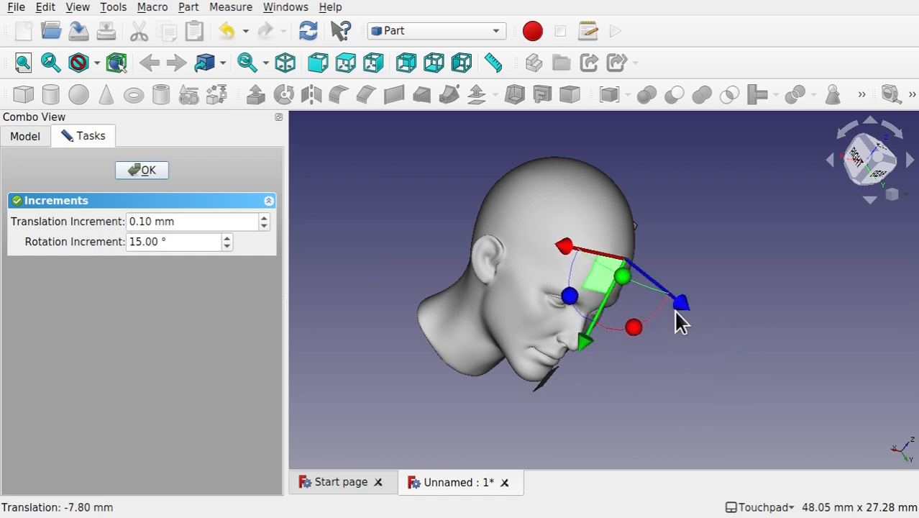
Slide the forehead plane along its X axis toward the temple-plane side of the forehead
{"action": "key", "text": "4"}
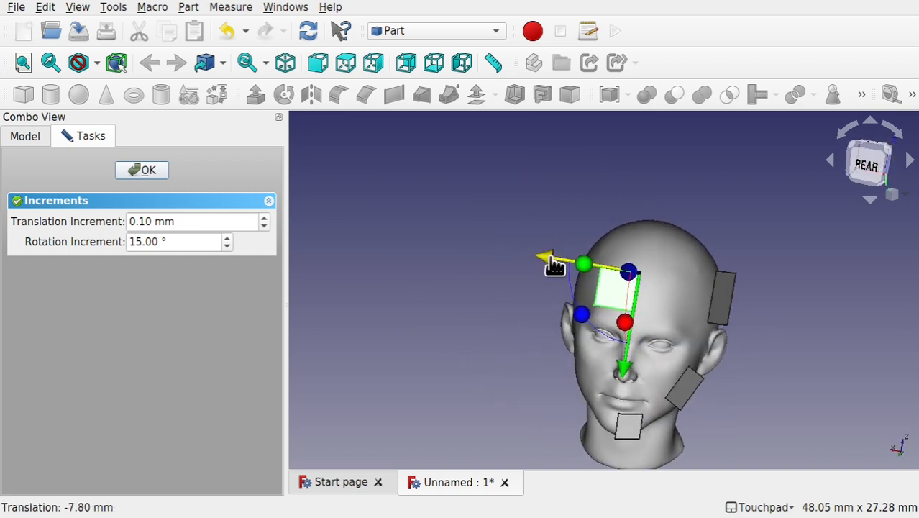
{"action": "left_click_drag", "start_coordinate": [554, 266], "coordinate": [586, 278]}
{"action": "left_click_drag", "start_coordinate": [624, 226], "coordinate": [654, 317], "text": "alt"}
{"action": "mouse_move", "coordinate": [648, 188]}
{"action": "left_mouse_down", "text": "alt"}
{"action": "mouse_move", "coordinate": [642, 218]}
{"action": "mouse_move", "coordinate": [639, 204]}
{"action": "left_mouse_up", "text": "alt"}
{"action": "scroll", "coordinate": [637, 175], "scroll_direction": "up", "scroll_amount": 4}
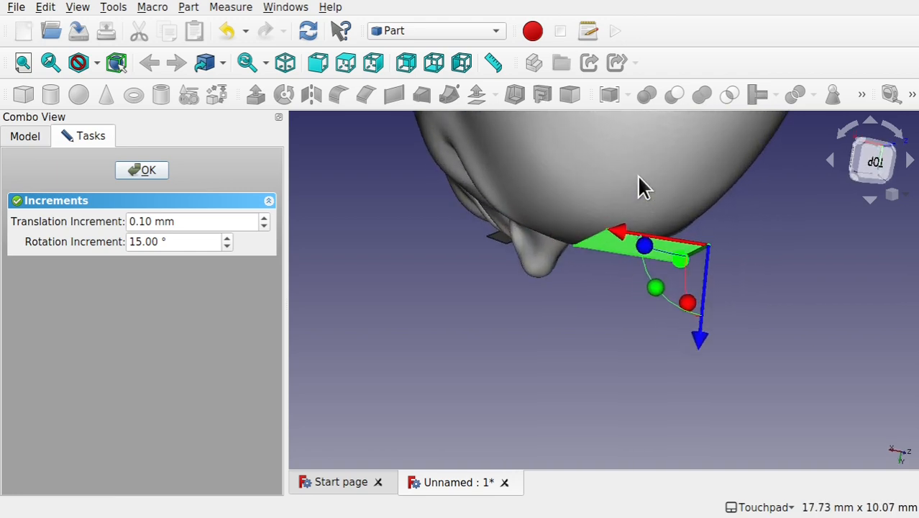
{"action": "left_click_drag", "start_coordinate": [637, 175], "coordinate": [612, 172], "text": "alt"}
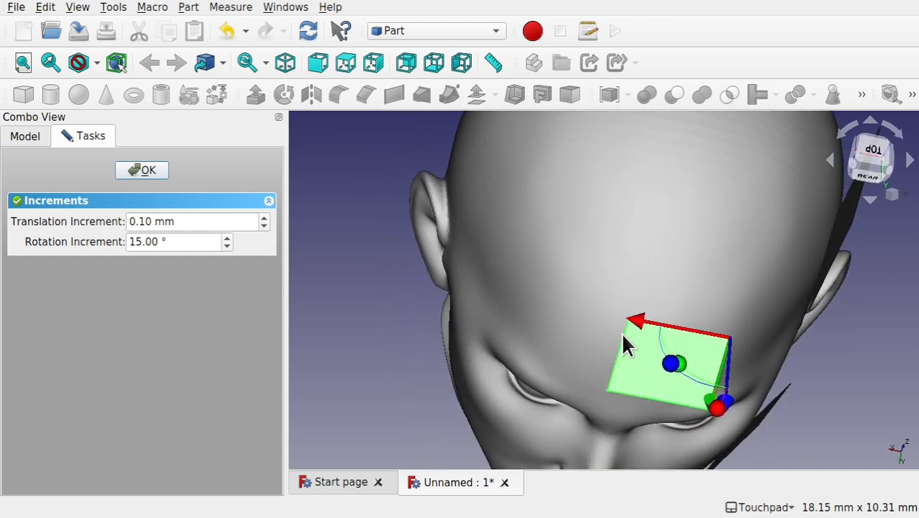
{"action": "mouse_move", "coordinate": [662, 274]}
{"action": "left_mouse_down", "text": "alt"}
{"action": "mouse_move", "coordinate": [659, 302]}
{"action": "mouse_move", "coordinate": [645, 287]}
{"action": "mouse_move", "coordinate": [638, 308]}
{"action": "mouse_move", "coordinate": [656, 291]}
{"action": "left_mouse_up", "text": "alt"}
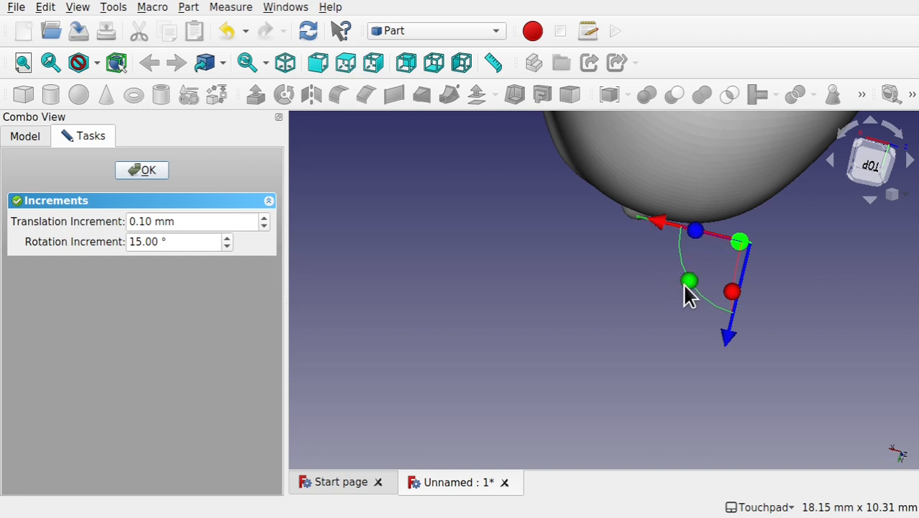
Rotate the forehead plane -30° about its Y axis and move it inward along its Z axis against the forehead
{"action": "left_click_drag", "start_coordinate": [692, 290], "coordinate": [726, 316]}
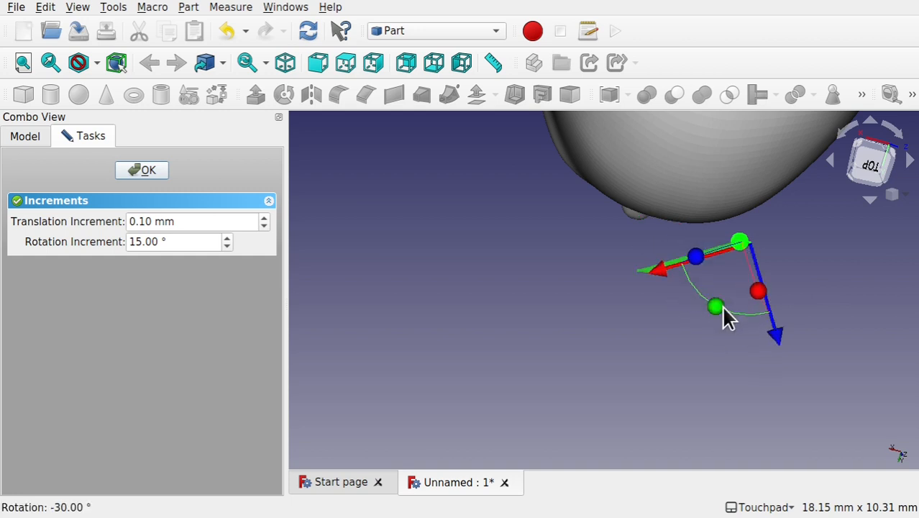
{"action": "left_click_drag", "start_coordinate": [773, 335], "coordinate": [769, 305]}
{"action": "left_click_drag", "start_coordinate": [651, 243], "coordinate": [667, 174]}
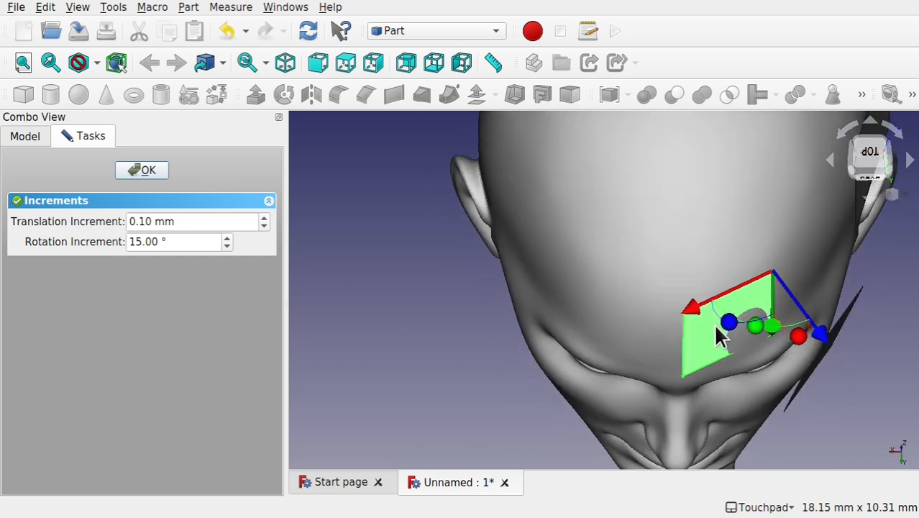
Using a 1° rotation increment, rotate the forehead plane 9° about its Y axis, nudge it along Z to fit the head, and finish the transform
{"action": "left_click", "coordinate": [142, 244]}
{"action": "key", "text": "BackSpace"}
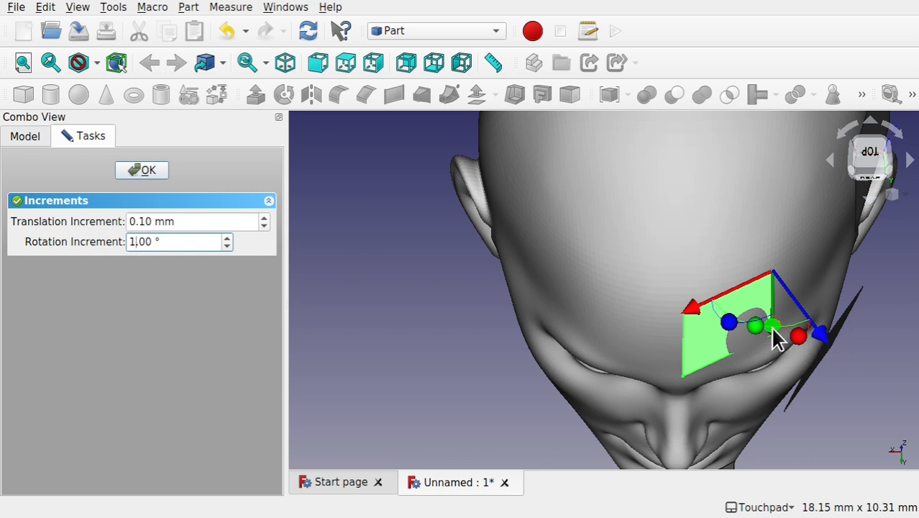
{"action": "left_click_drag", "start_coordinate": [728, 271], "coordinate": [754, 301], "text": "shift"}
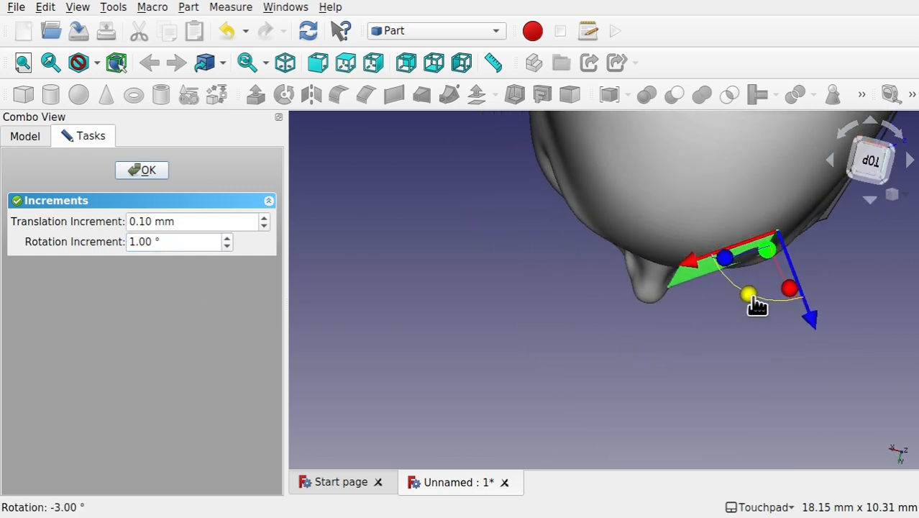
{"action": "left_click_drag", "start_coordinate": [814, 328], "coordinate": [817, 335]}
{"action": "left_click_drag", "start_coordinate": [751, 301], "coordinate": [745, 300]}
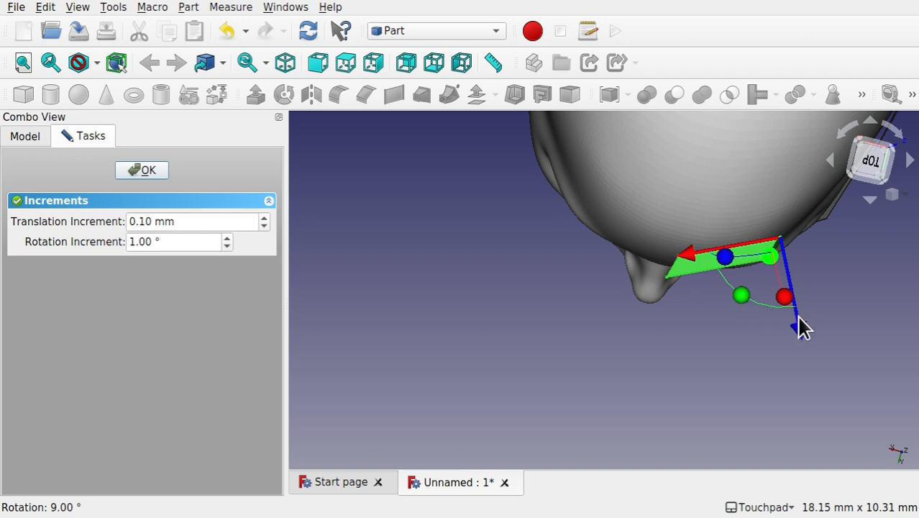
{"action": "left_click_drag", "start_coordinate": [798, 327], "coordinate": [800, 329]}
{"action": "left_click_drag", "start_coordinate": [686, 295], "coordinate": [694, 253], "text": "alt"}
{"action": "left_click_drag", "start_coordinate": [676, 317], "coordinate": [688, 314]}
{"action": "left_click_drag", "start_coordinate": [688, 314], "coordinate": [683, 216], "text": "alt"}
{"action": "scroll", "coordinate": [720, 244], "scroll_direction": "down", "scroll_amount": 5}
{"action": "left_click", "coordinate": [139, 169]}
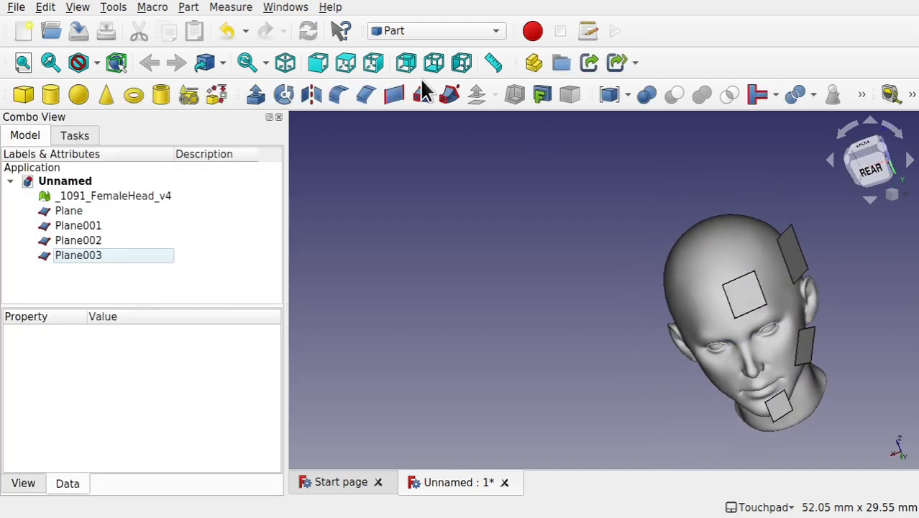
Switch to the Curves workbench with the head and all four reference planes in view
{"action": "left_click", "coordinate": [405, 63]}
{"action": "left_click_drag", "start_coordinate": [617, 197], "coordinate": [595, 189], "text": "shift"}
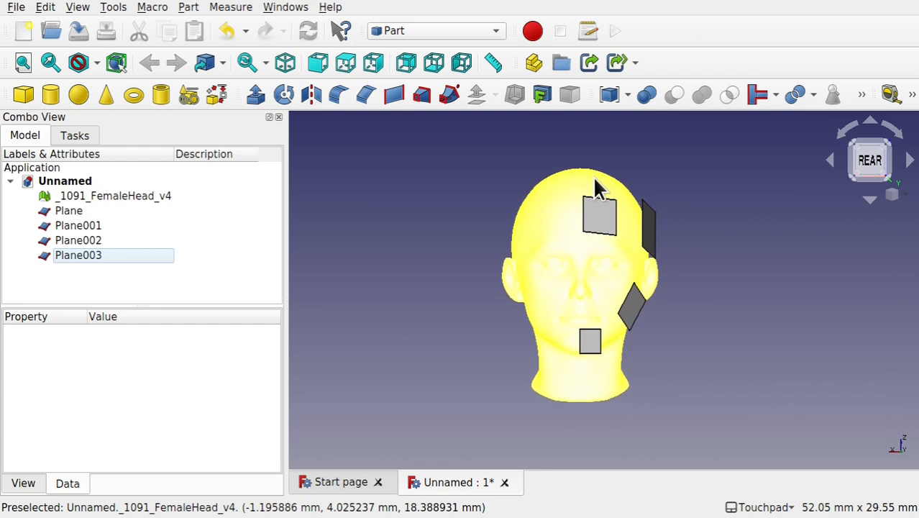
{"action": "scroll", "coordinate": [595, 184], "scroll_direction": "up", "scroll_amount": 3}
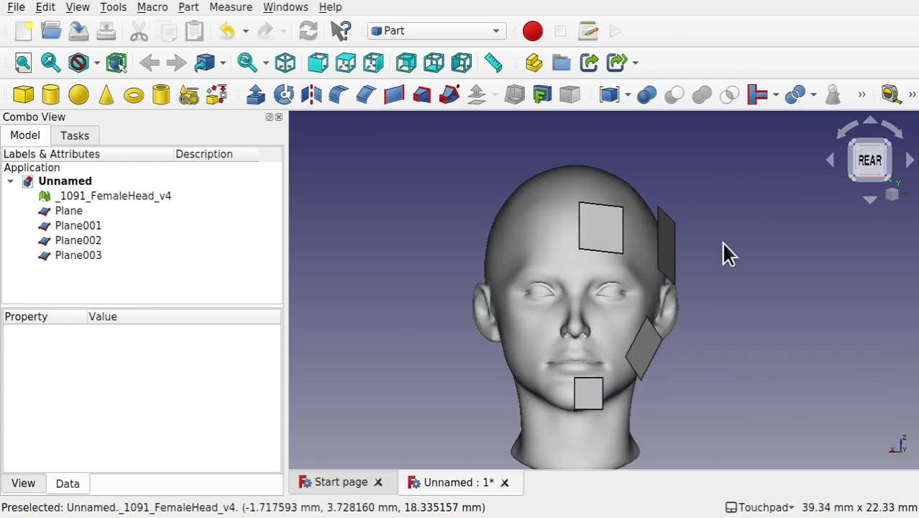
{"action": "left_click", "coordinate": [424, 32]}
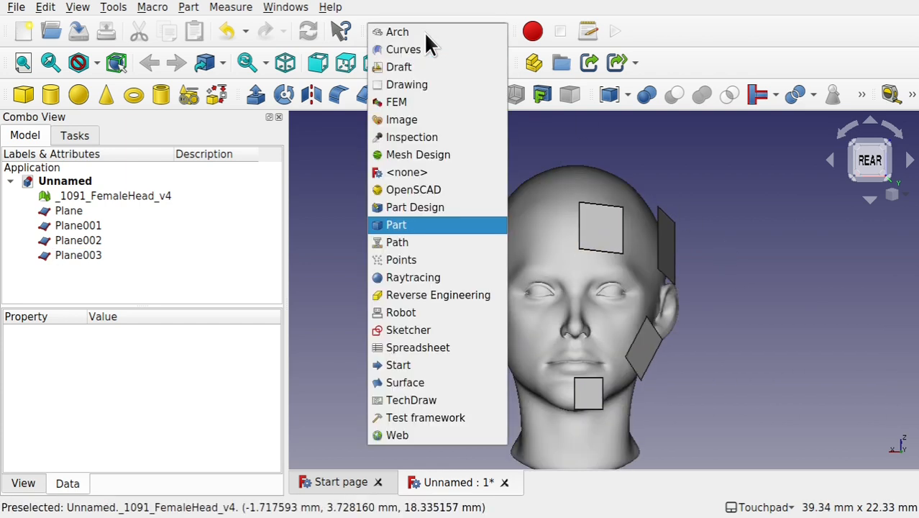
{"action": "left_click", "coordinate": [425, 48]}
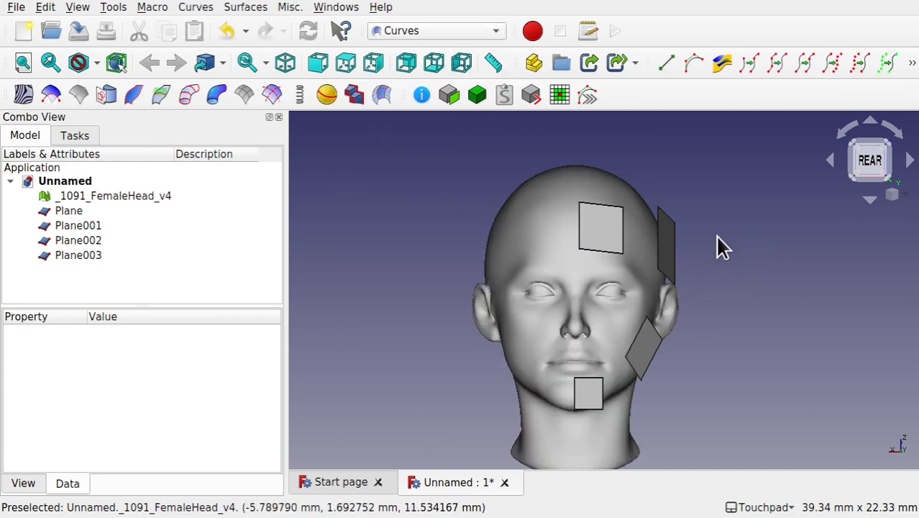
{"action": "left_click_drag", "start_coordinate": [722, 232], "coordinate": [653, 236], "text": "alt"}
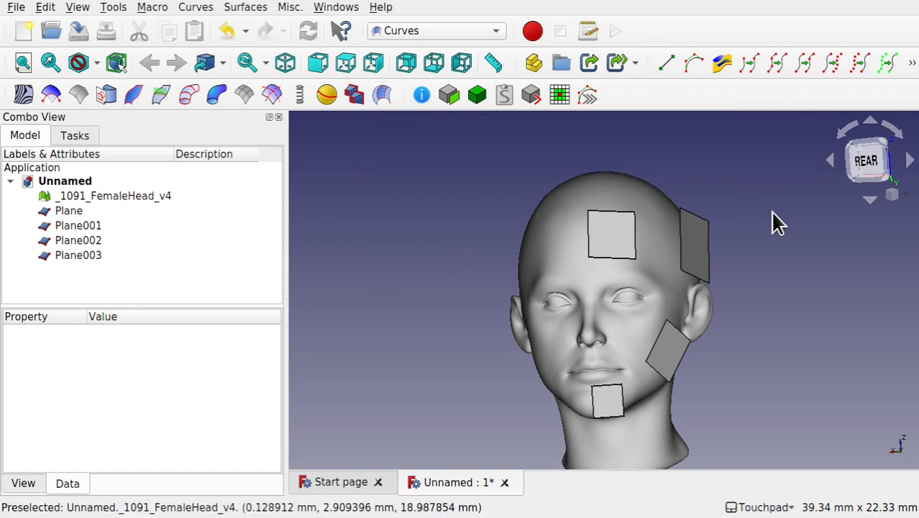
{"action": "left_click_drag", "start_coordinate": [713, 172], "coordinate": [725, 197], "text": "alt"}
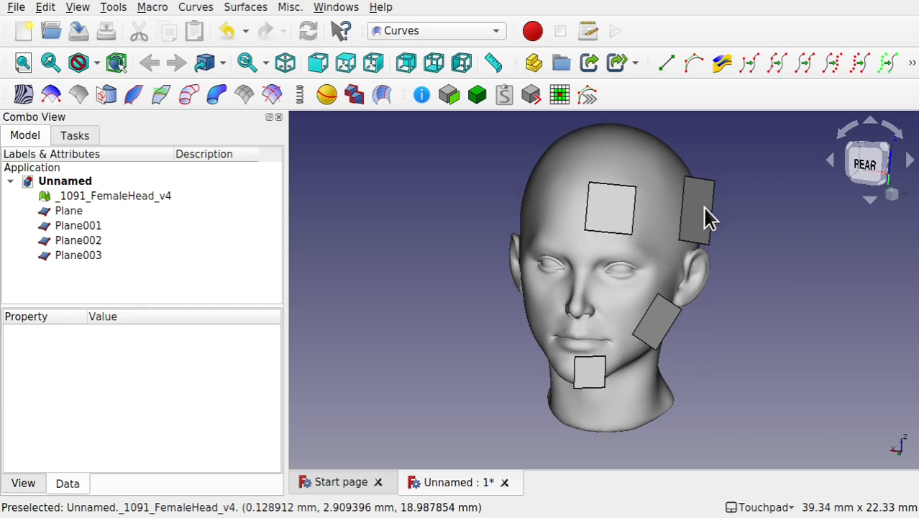
Try a blend surface from the forehead plane's far edge to the front edge of the temple plane
{"action": "left_click", "coordinate": [585, 211]}
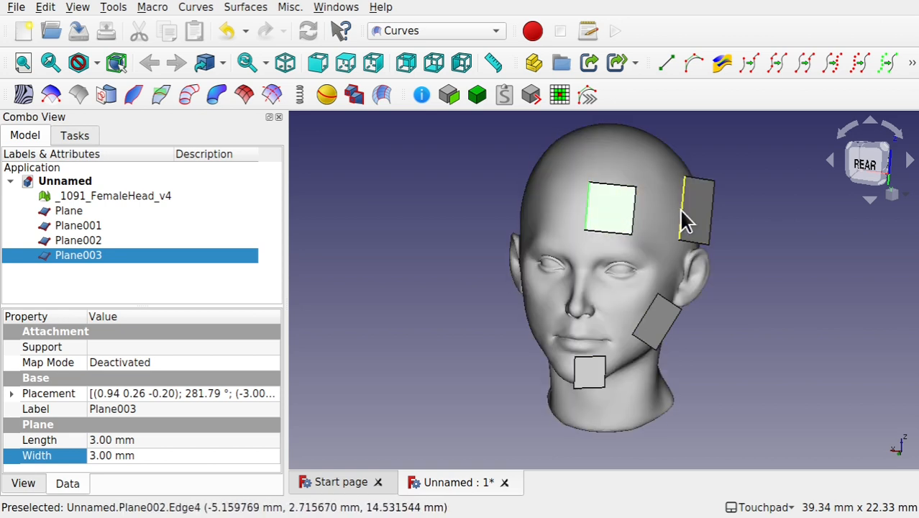
{"action": "left_click", "coordinate": [681, 211], "text": "ctrl"}
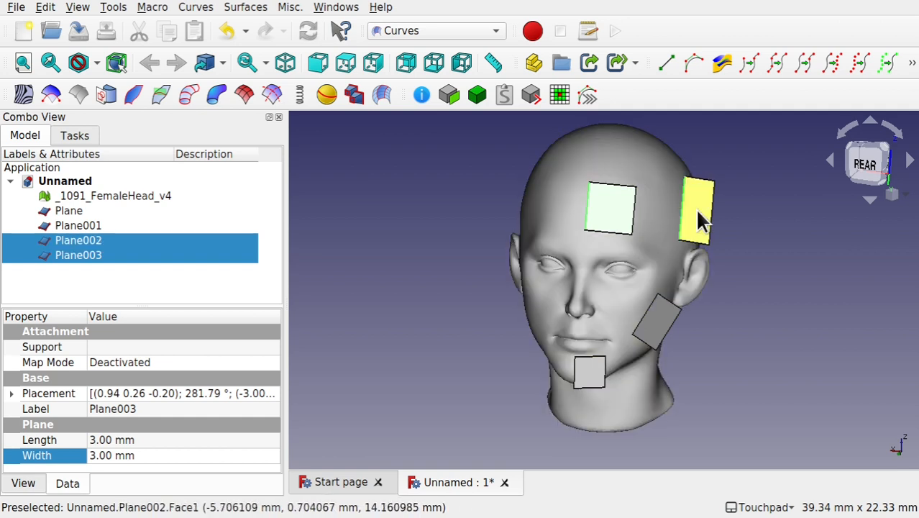
{"action": "left_click", "coordinate": [695, 209], "text": "ctrl"}
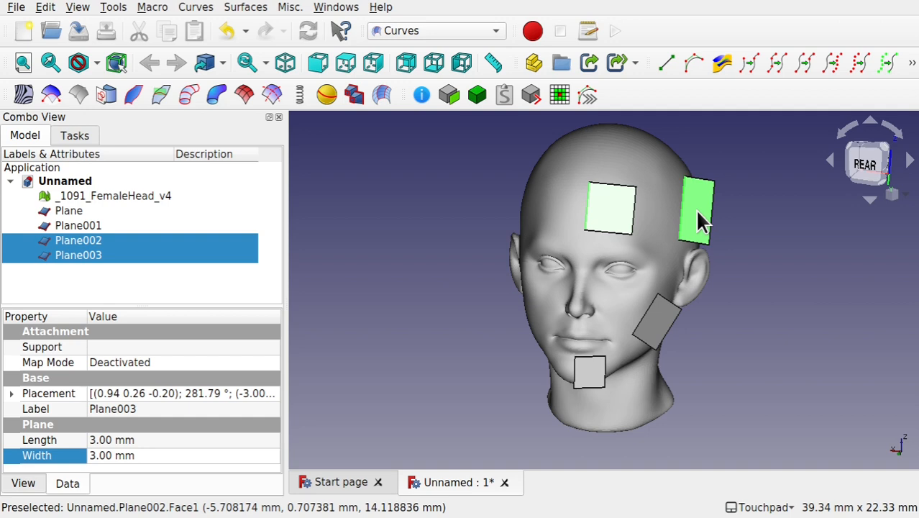
{"action": "left_click", "coordinate": [381, 97]}
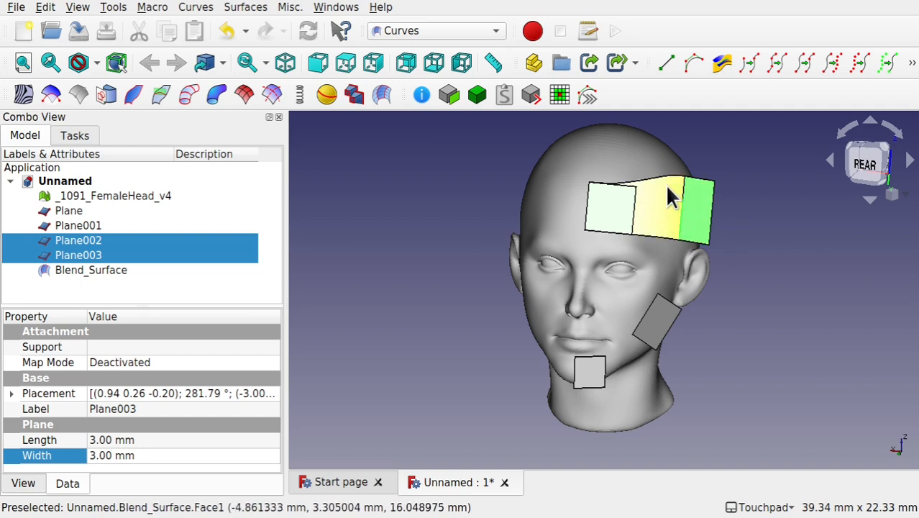
{"action": "mouse_move", "coordinate": [669, 199]}
{"action": "middle_mouse_down"}
{"action": "mouse_move", "coordinate": [669, 269]}
{"action": "mouse_move", "coordinate": [690, 287]}
{"action": "mouse_move", "coordinate": [674, 212]}
{"action": "mouse_move", "coordinate": [662, 204]}
{"action": "middle_mouse_up"}
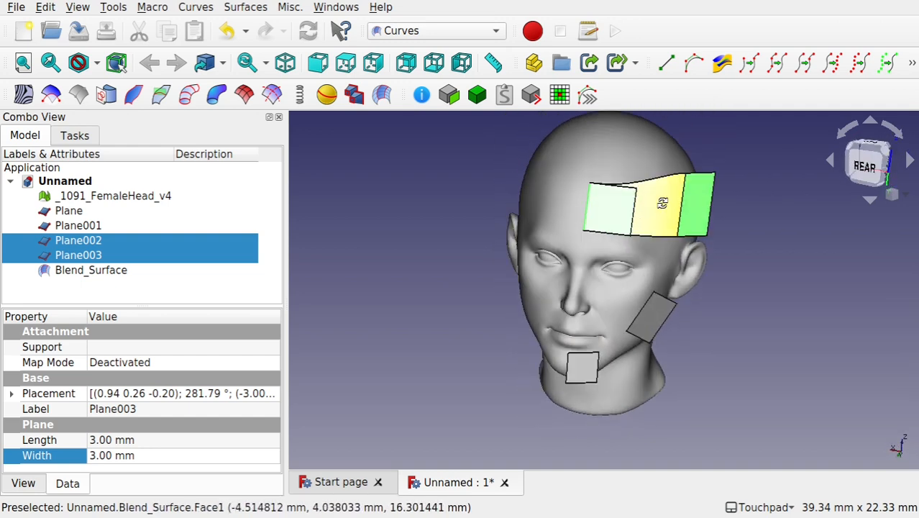
Hide the temple and forehead planes and examine how the blend surface curves around the head
{"action": "left_click", "coordinate": [79, 241]}
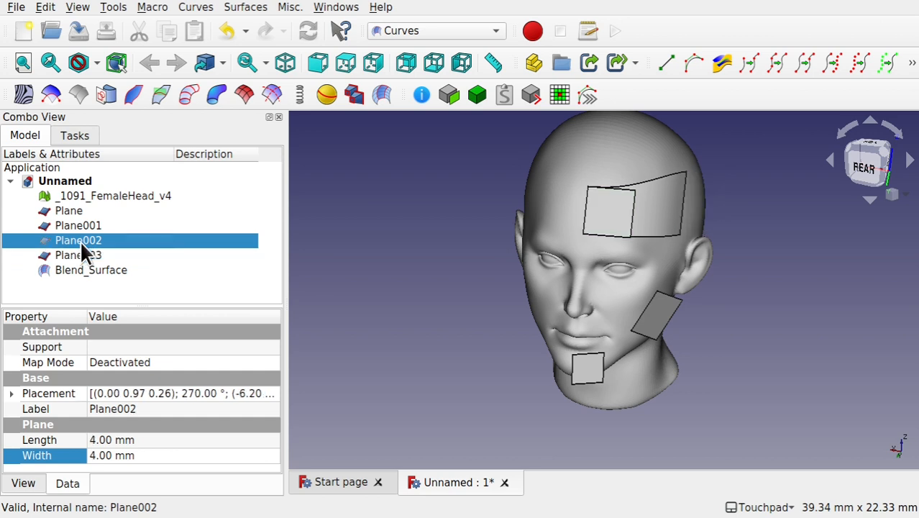
{"action": "key", "text": "space"}
{"action": "left_click", "coordinate": [91, 258]}
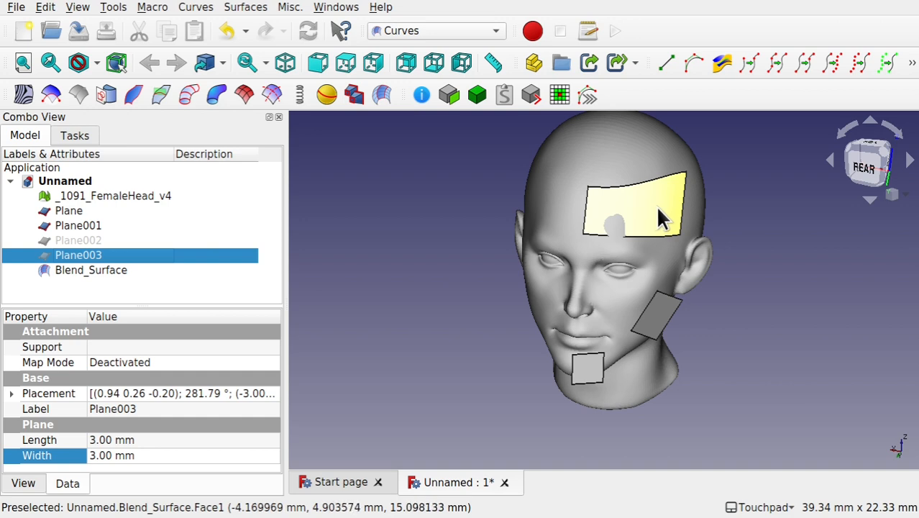
{"action": "middle_click_drag", "start_coordinate": [657, 211], "coordinate": [669, 300]}
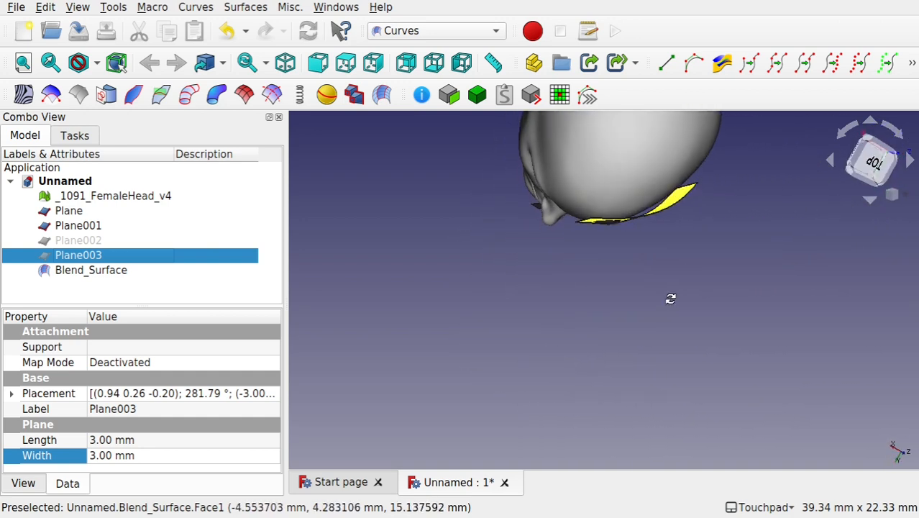
{"action": "middle_click_drag", "start_coordinate": [679, 207], "coordinate": [566, 230]}
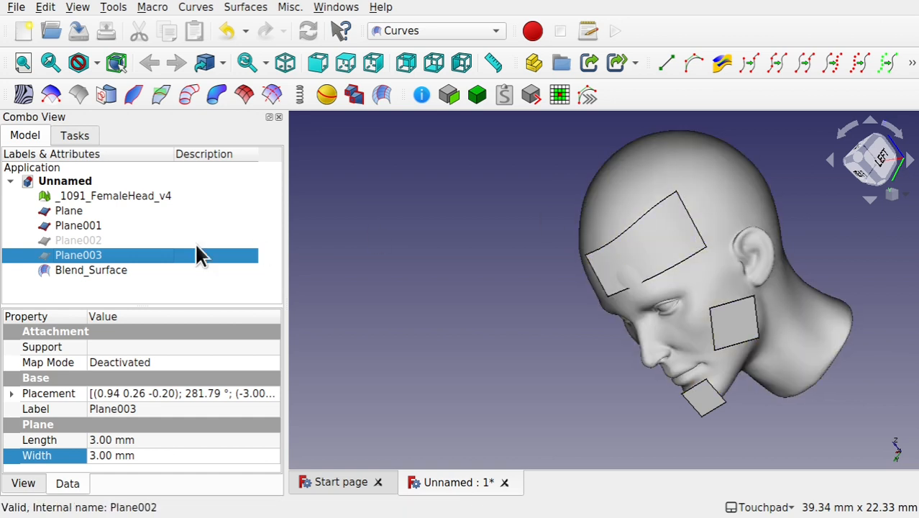
Delete the trial blend surface while keeping the forehead plane it depends on
{"action": "key", "text": "Delete"}
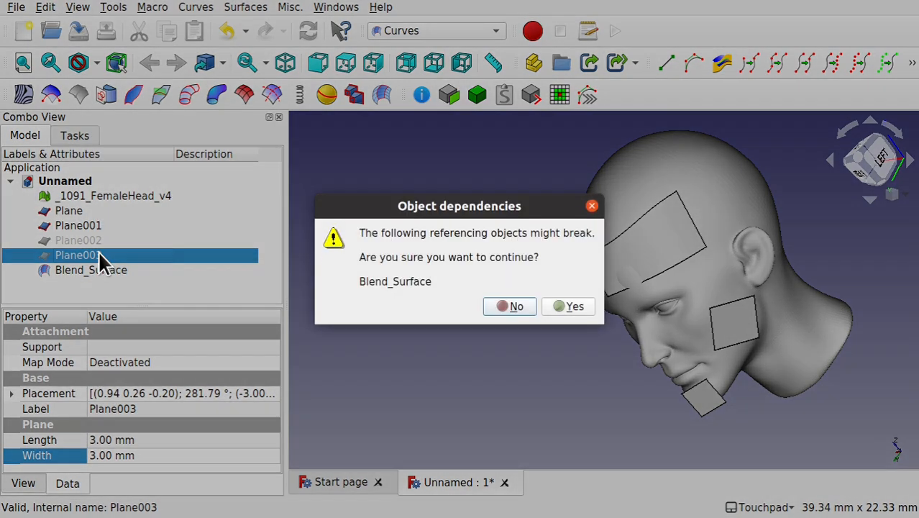
{"action": "left_click", "coordinate": [517, 304]}
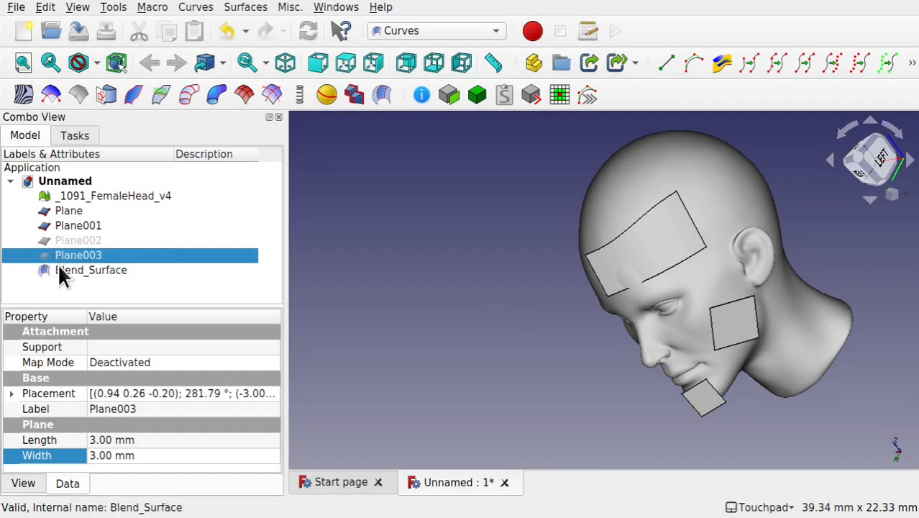
{"action": "left_click", "coordinate": [78, 272]}
{"action": "key", "text": "Delete"}
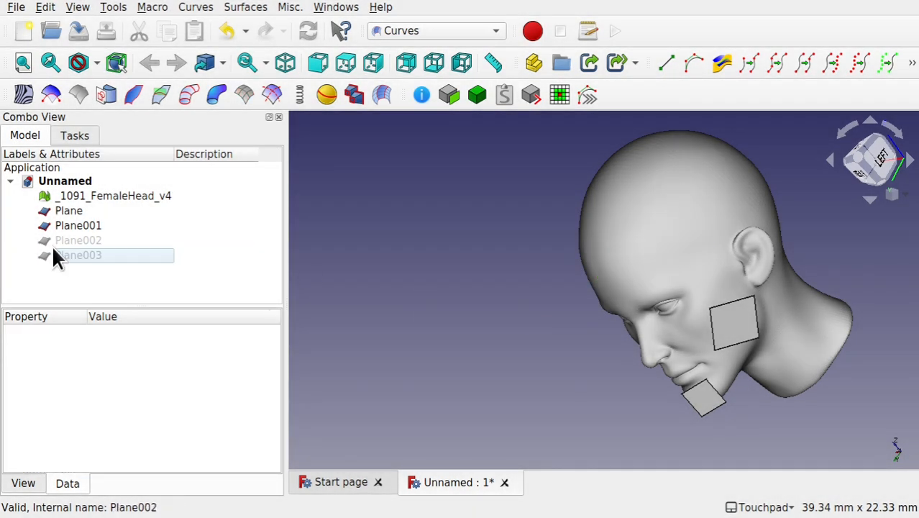
Show the hidden temple and forehead planes again
{"action": "left_click", "coordinate": [71, 255]}
{"action": "left_click", "coordinate": [78, 241]}
{"action": "key", "text": "space"}
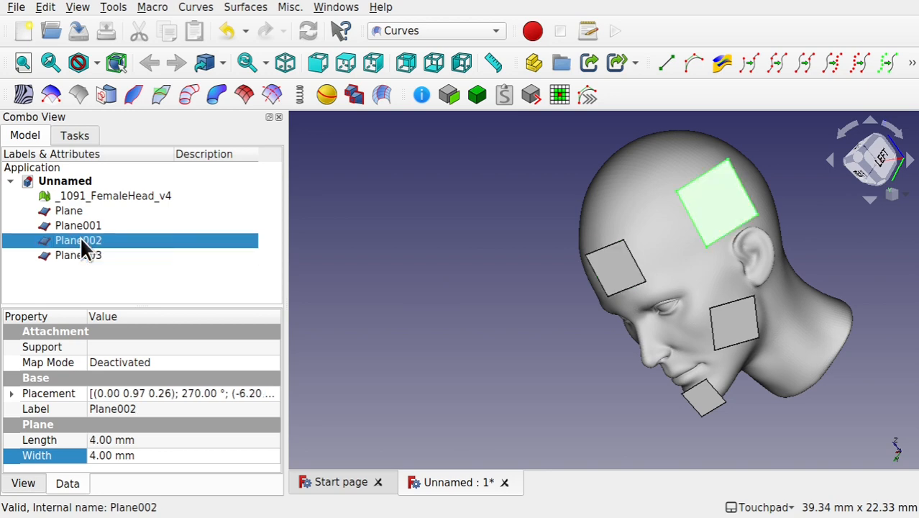
{"action": "left_click_drag", "start_coordinate": [672, 154], "coordinate": [745, 167], "text": "shift"}
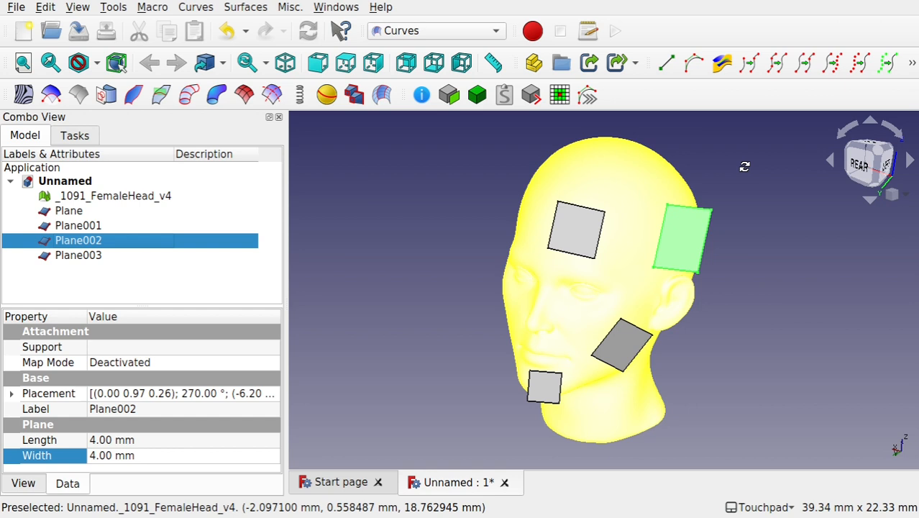
Create a blend surface from the forehead plane's far edge to the rear edge of the temple plane
{"action": "left_click", "coordinate": [448, 287]}
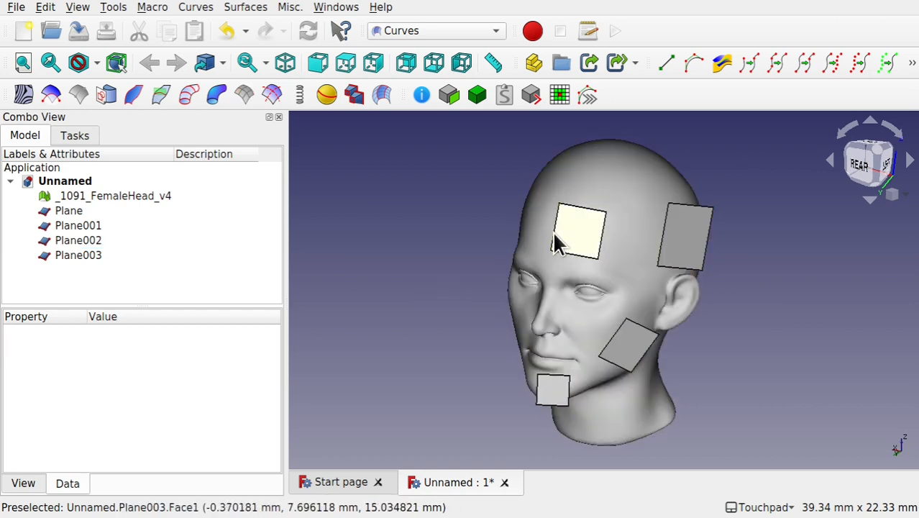
{"action": "left_click", "coordinate": [552, 232]}
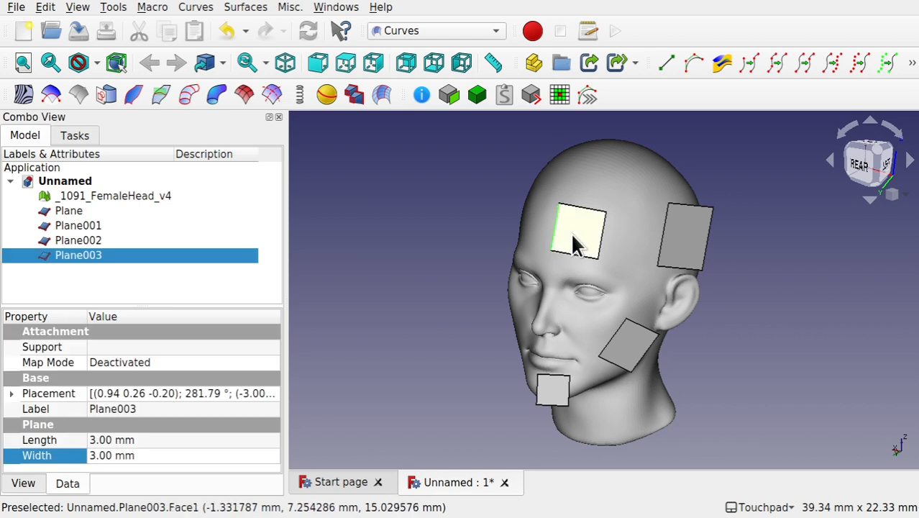
{"action": "left_click", "coordinate": [708, 245], "text": "ctrl"}
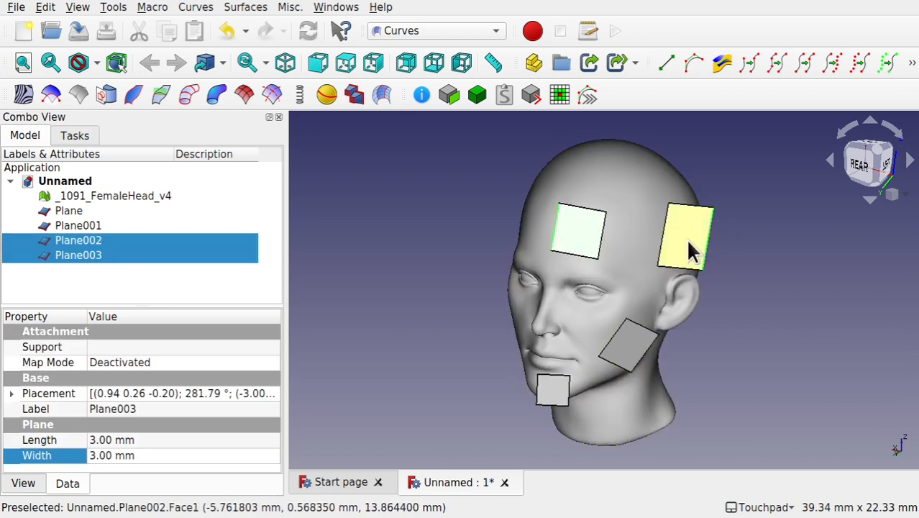
{"action": "left_click", "coordinate": [689, 241], "text": "ctrl"}
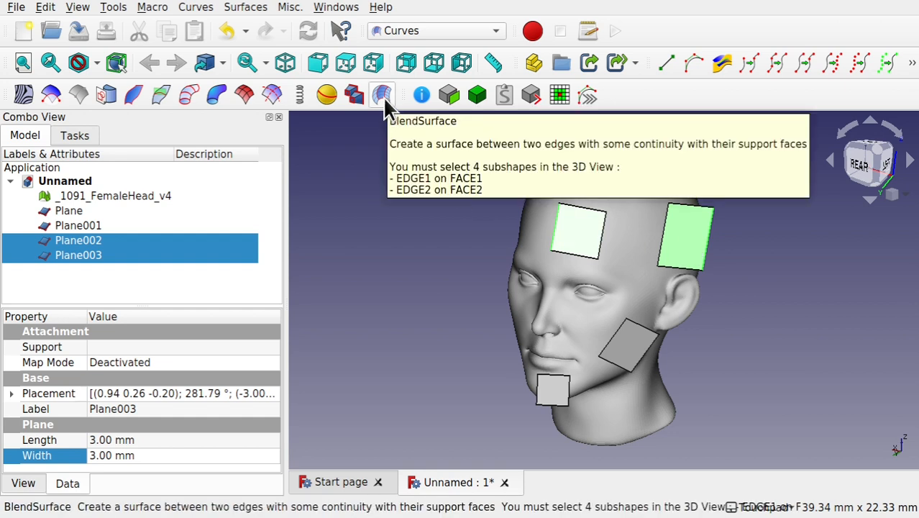
{"action": "left_click", "coordinate": [232, 12]}
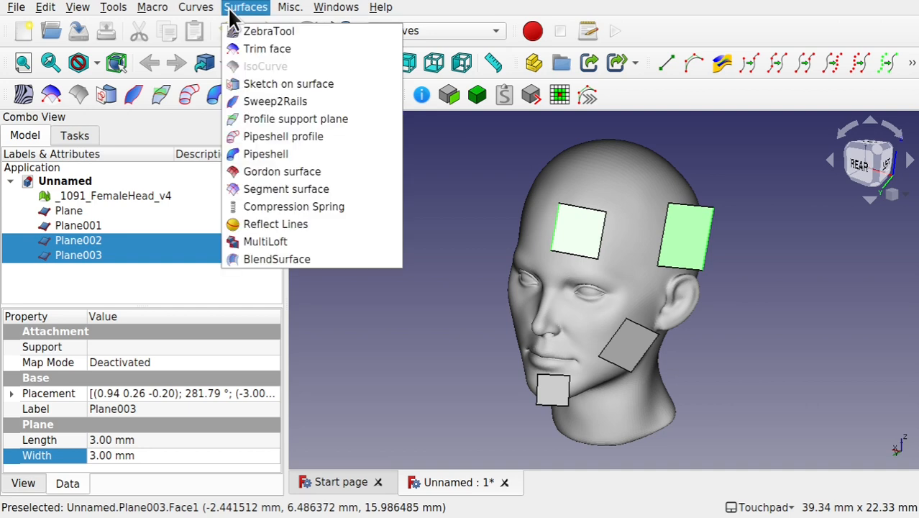
{"action": "left_click", "coordinate": [288, 259]}
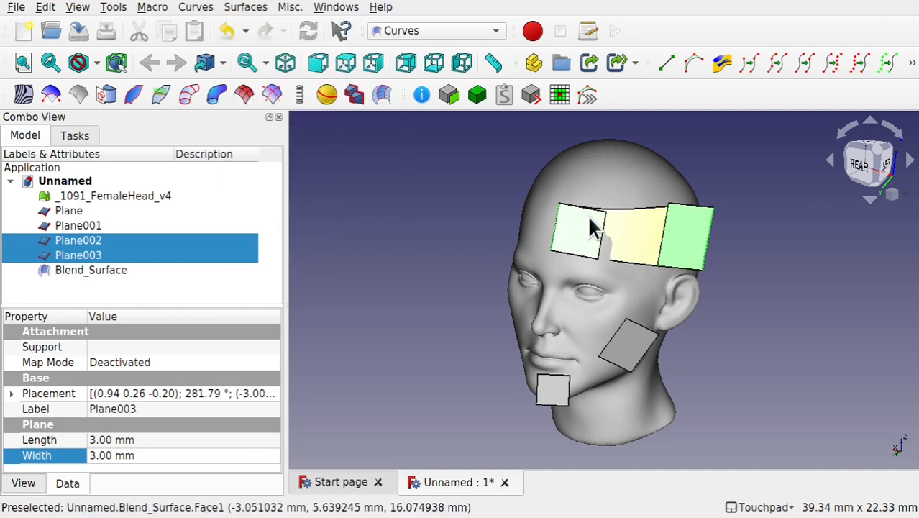
Hide the temple and forehead planes so only the blend surface shows across the forehead
{"action": "mouse_move", "coordinate": [574, 230]}
{"action": "left_mouse_down", "text": "shift"}
{"action": "mouse_move", "coordinate": [568, 327]}
{"action": "mouse_move", "coordinate": [589, 323]}
{"action": "mouse_move", "coordinate": [575, 293]}
{"action": "mouse_move", "coordinate": [607, 306]}
{"action": "mouse_move", "coordinate": [580, 331]}
{"action": "mouse_move", "coordinate": [557, 232]}
{"action": "left_mouse_up", "text": "shift"}
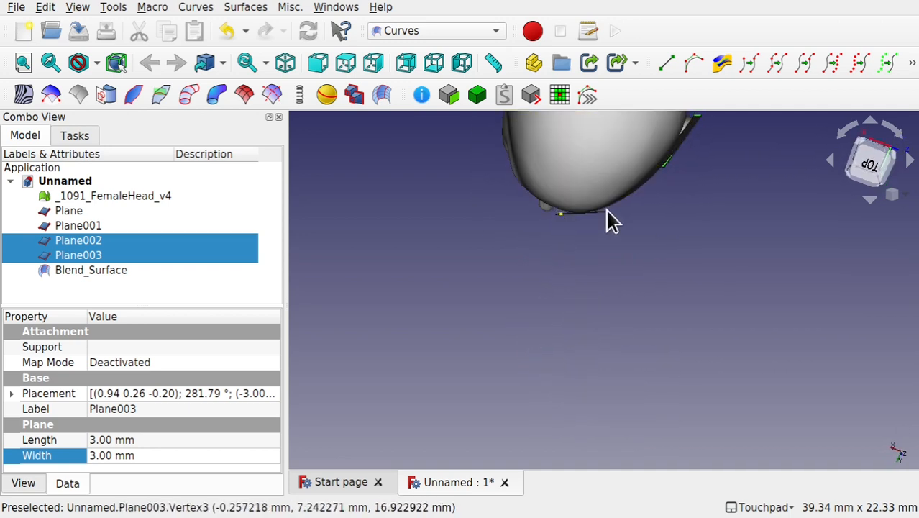
{"action": "left_click_drag", "start_coordinate": [702, 179], "coordinate": [675, 166], "text": "shift"}
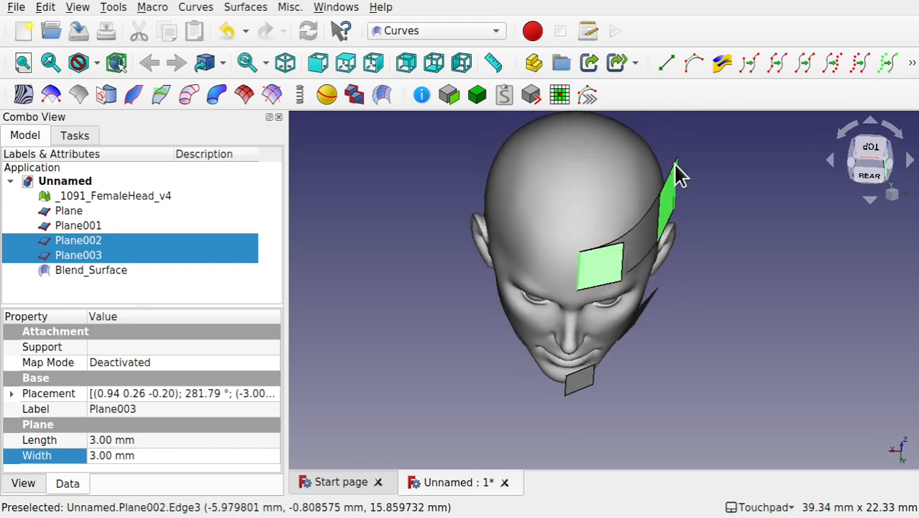
{"action": "left_click_drag", "start_coordinate": [635, 232], "coordinate": [622, 239], "text": "shift"}
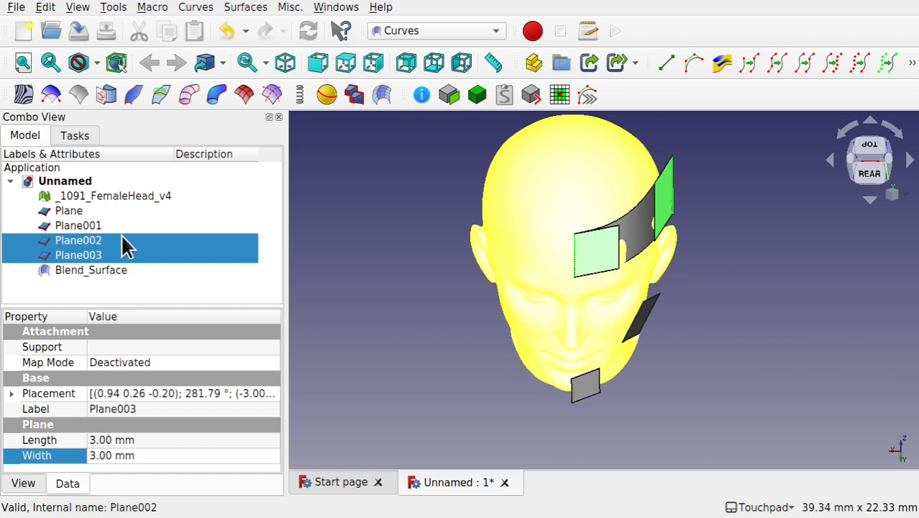
{"action": "key", "text": "space"}
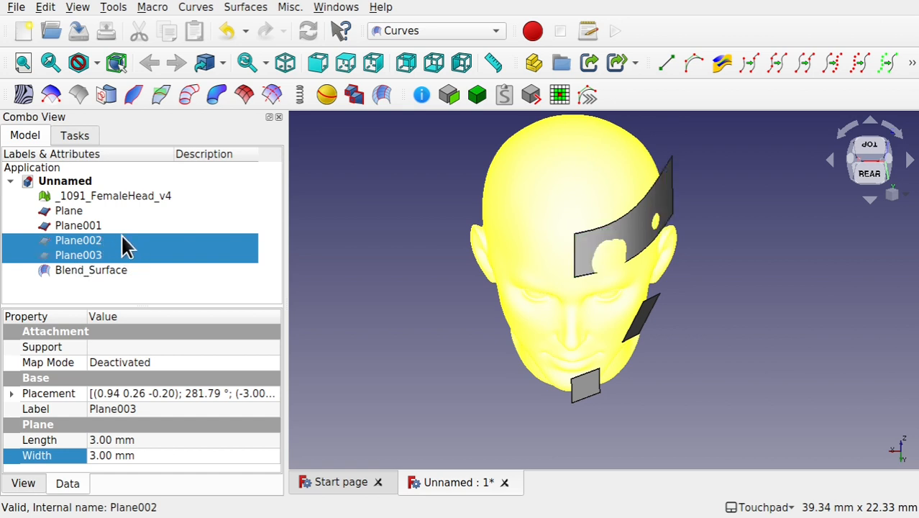
Transform the forehead blend surface 0.30 mm along the Y axis, away from the face
{"action": "left_click", "coordinate": [716, 303]}
{"action": "left_click", "coordinate": [637, 231]}
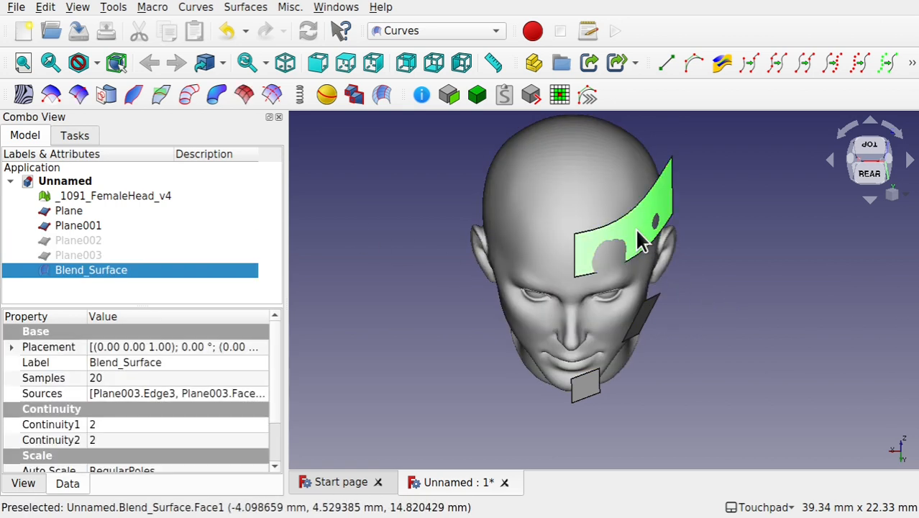
{"action": "right_click", "coordinate": [157, 269]}
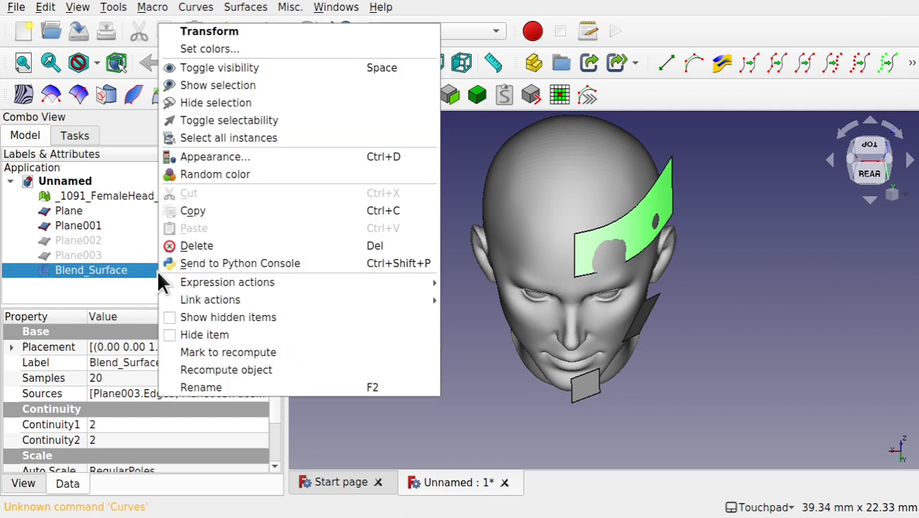
{"action": "left_click", "coordinate": [236, 30]}
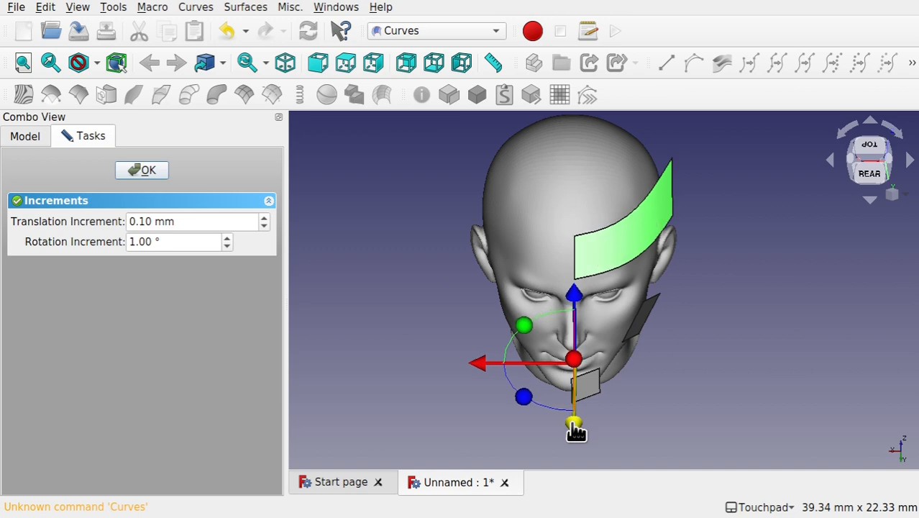
{"action": "left_click_drag", "start_coordinate": [576, 430], "coordinate": [574, 431]}
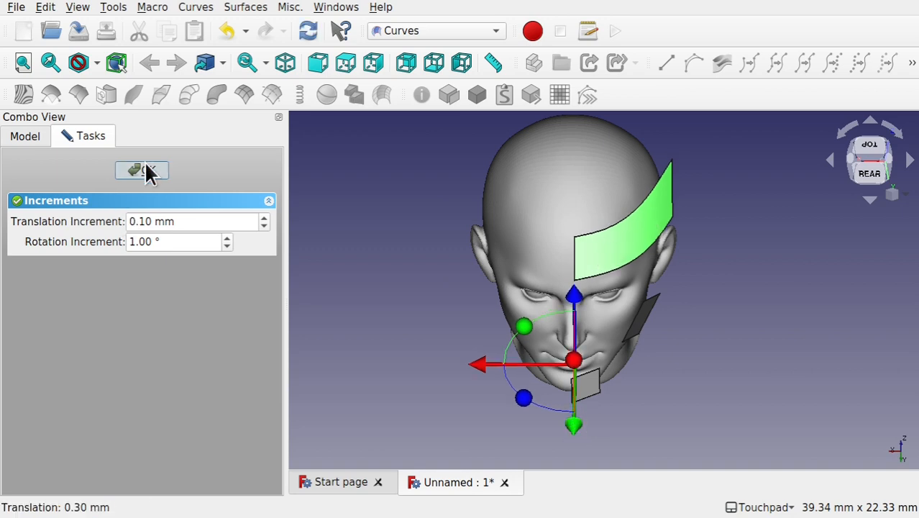
{"action": "left_click", "coordinate": [142, 170]}
Try a blend surface from the forehead band's lower edge to the lower edge of the cheek plane
{"action": "left_click_drag", "start_coordinate": [696, 312], "coordinate": [676, 259], "text": "alt"}
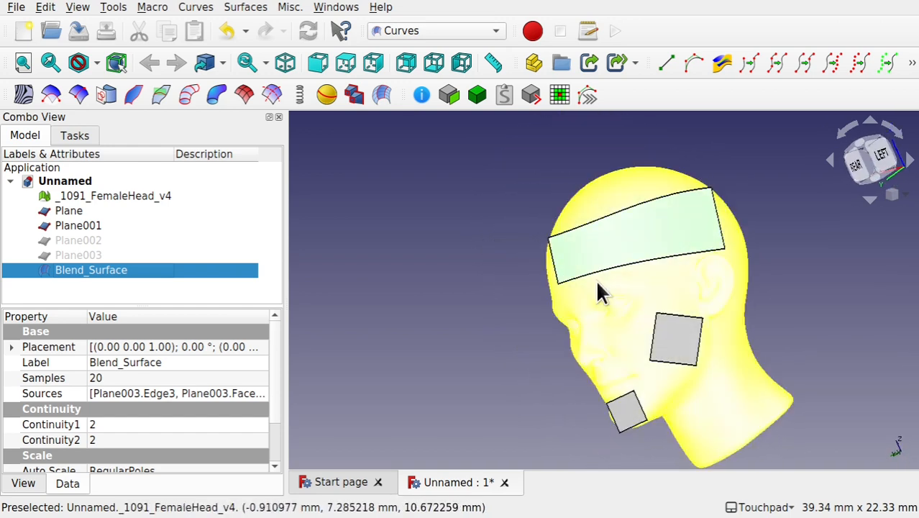
{"action": "left_click", "coordinate": [669, 254]}
{"action": "left_click_drag", "start_coordinate": [655, 228], "coordinate": [659, 228], "text": "alt"}
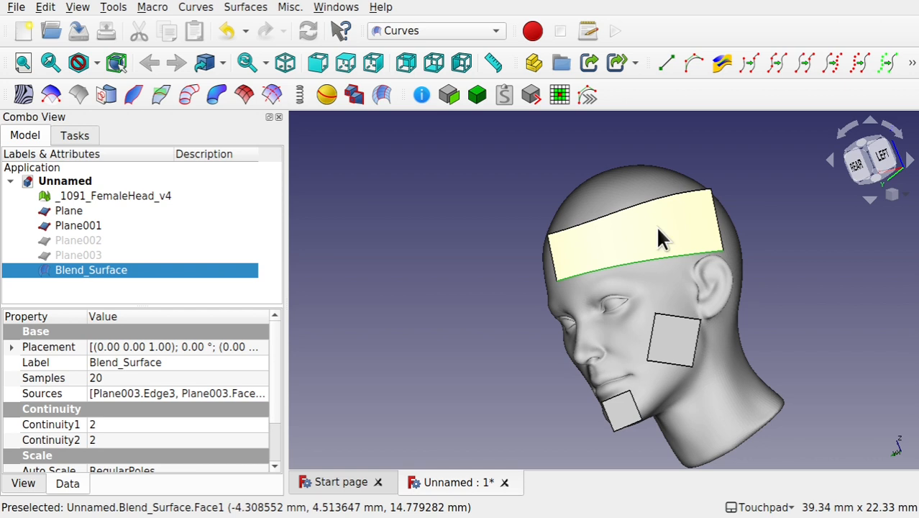
{"action": "left_click", "coordinate": [670, 225]}
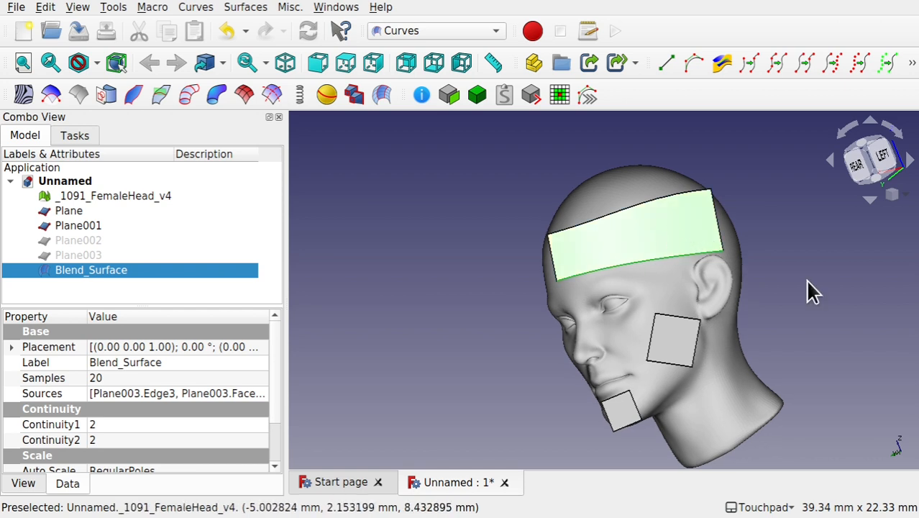
{"action": "left_click", "coordinate": [669, 365], "text": "ctrl"}
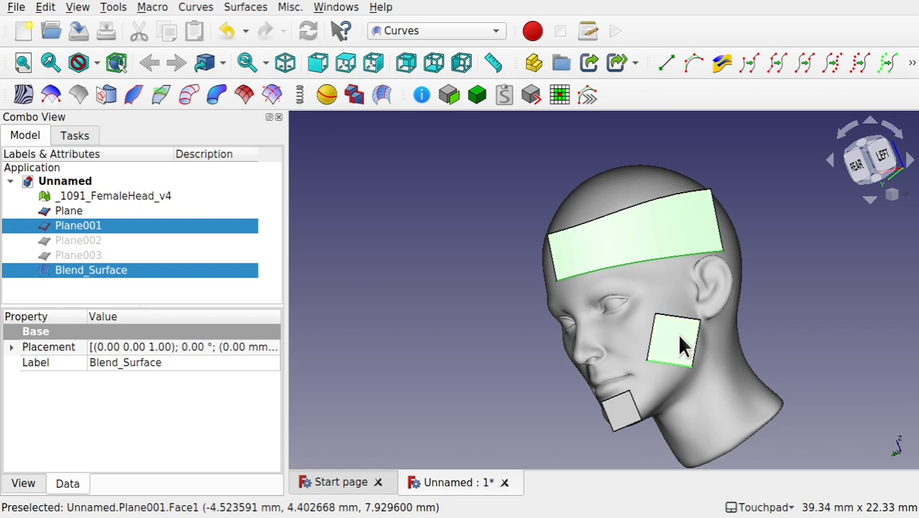
{"action": "left_click", "coordinate": [381, 105]}
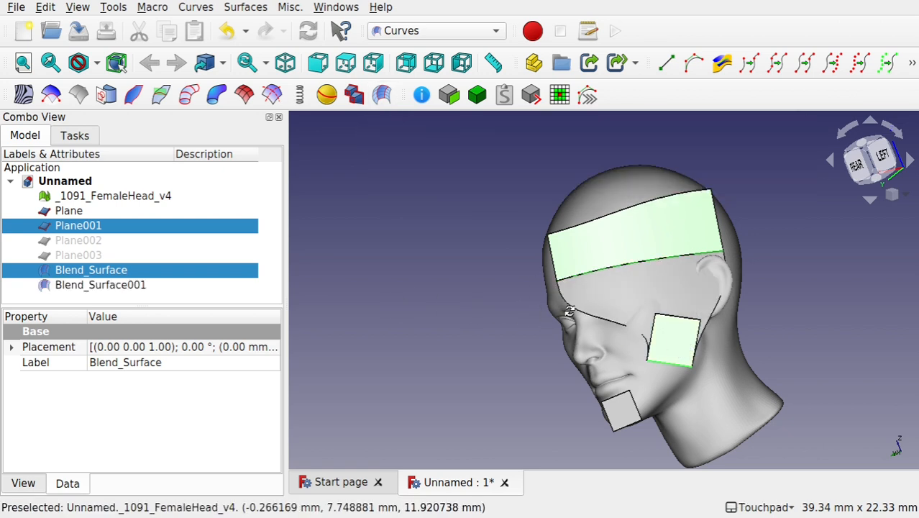
{"action": "left_click_drag", "start_coordinate": [570, 310], "coordinate": [588, 318], "text": "alt"}
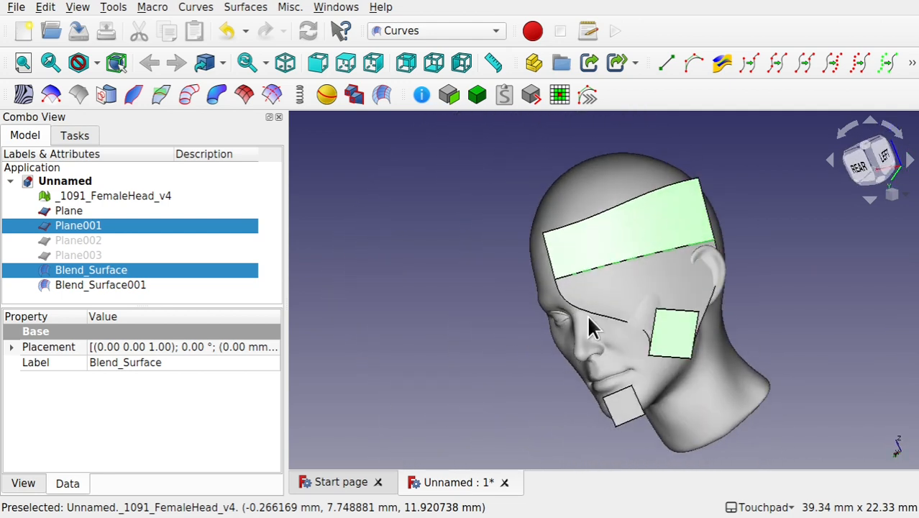
Delete the trial blend surface between the forehead band and the cheek plane
{"action": "left_click", "coordinate": [98, 284]}
{"action": "left_click", "coordinate": [88, 270]}
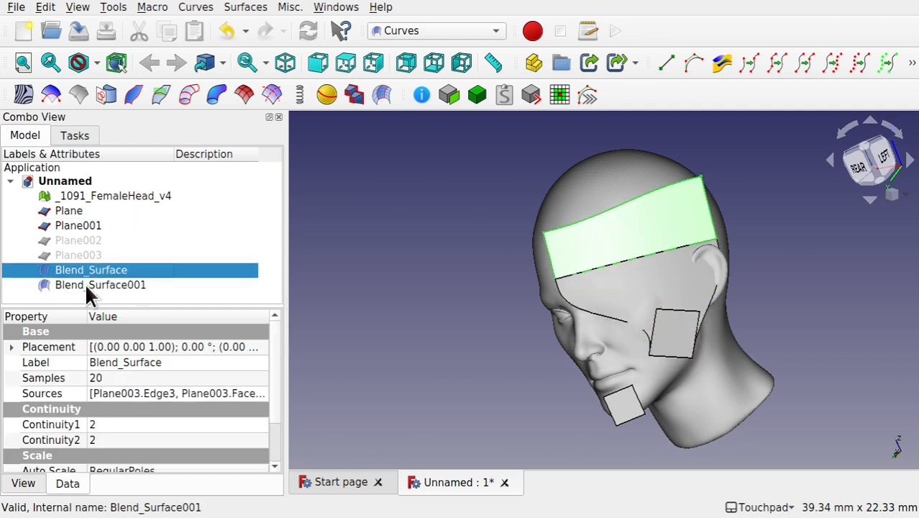
{"action": "left_click", "coordinate": [85, 285]}
{"action": "key", "text": "Delete"}
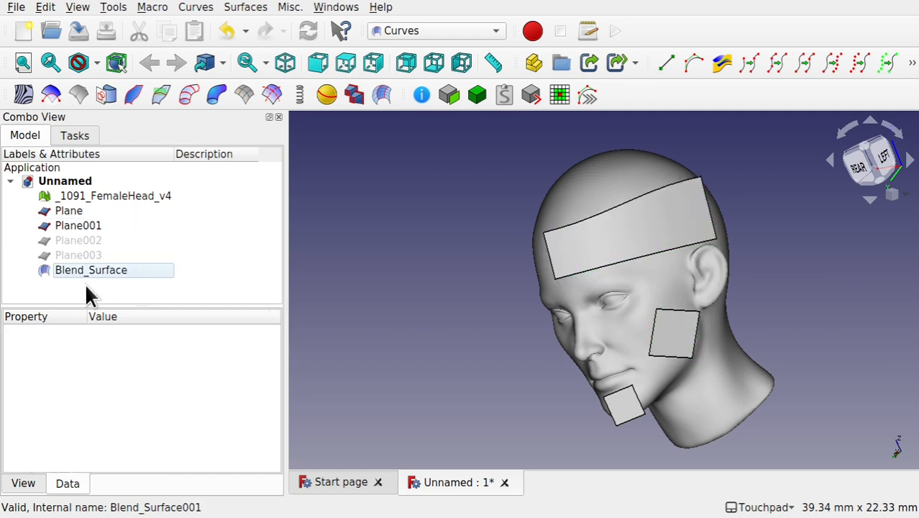
Create a blend surface from the forehead band's lower edge to the upper edge of the cheek plane
{"action": "left_click", "coordinate": [671, 254]}
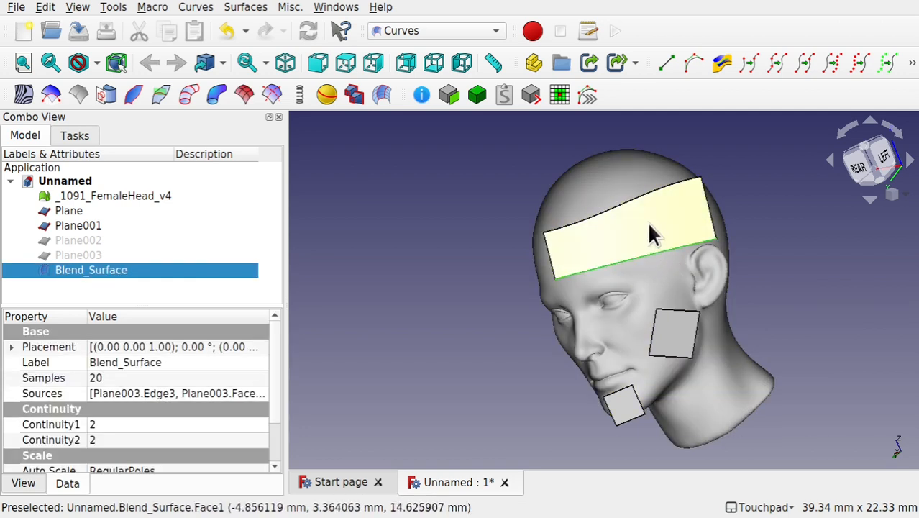
{"action": "left_click", "coordinate": [647, 224]}
{"action": "left_click", "coordinate": [676, 310], "text": "ctrl"}
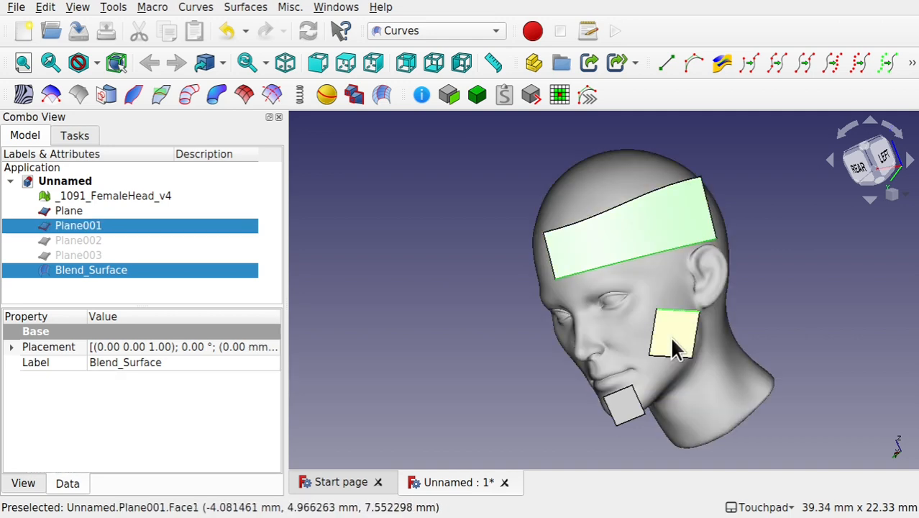
{"action": "left_click", "coordinate": [382, 94]}
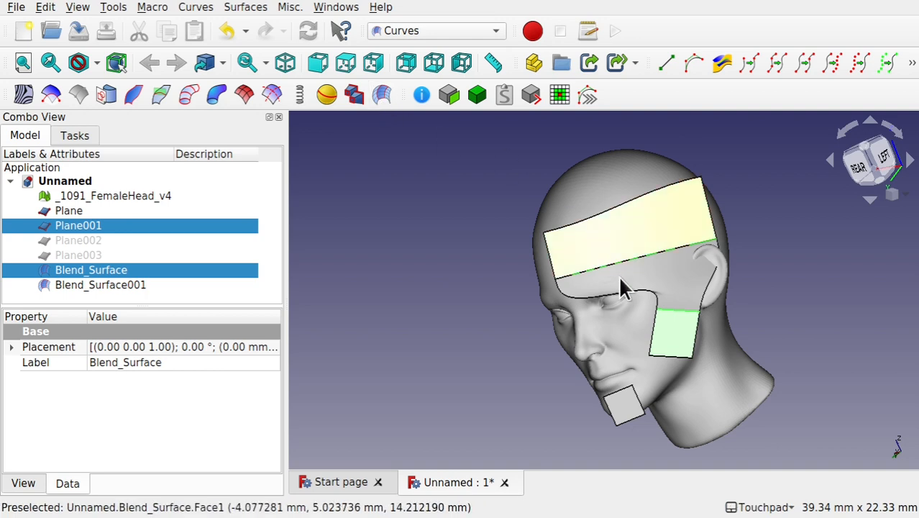
Examine the band-to-cheek blend surface around the eye and ear, and hide it while keeping the forehead band shown
{"action": "left_click_drag", "start_coordinate": [745, 287], "coordinate": [679, 310], "text": "shift"}
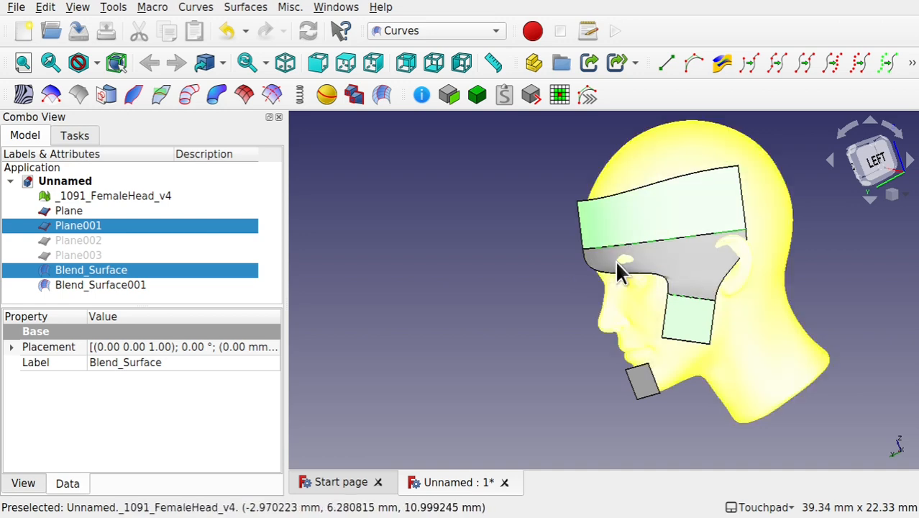
{"action": "left_click_drag", "start_coordinate": [681, 218], "coordinate": [780, 232], "text": "alt"}
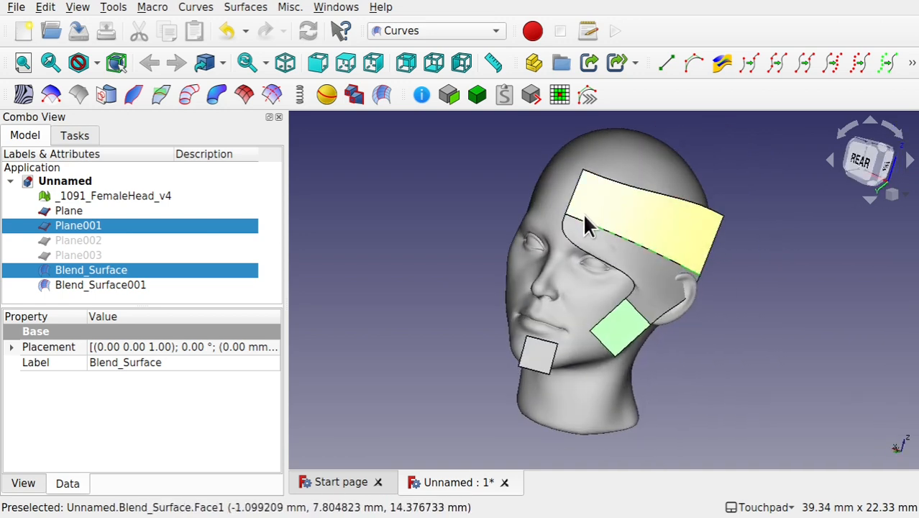
{"action": "mouse_move", "coordinate": [587, 217]}
{"action": "left_mouse_down", "text": "alt"}
{"action": "mouse_move", "coordinate": [700, 287]}
{"action": "mouse_move", "coordinate": [572, 220]}
{"action": "left_mouse_up", "text": "alt"}
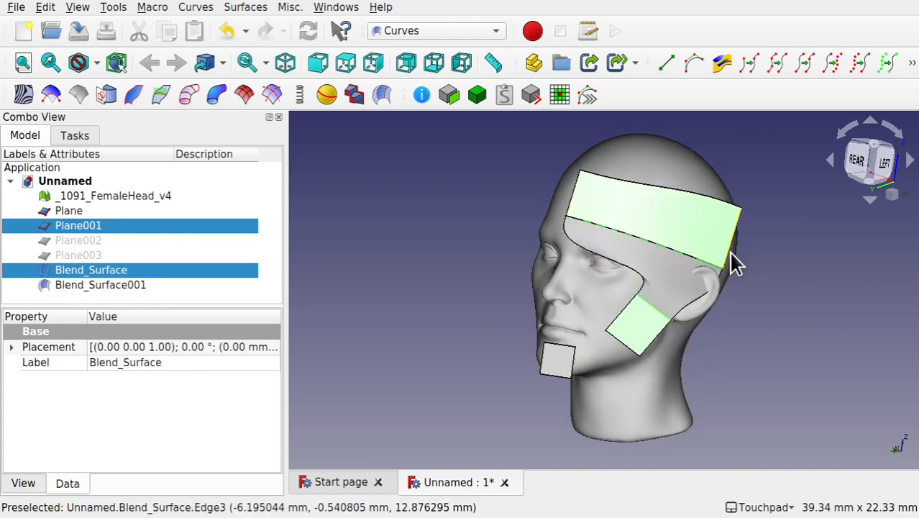
{"action": "left_click_drag", "start_coordinate": [755, 283], "coordinate": [762, 236], "text": "alt"}
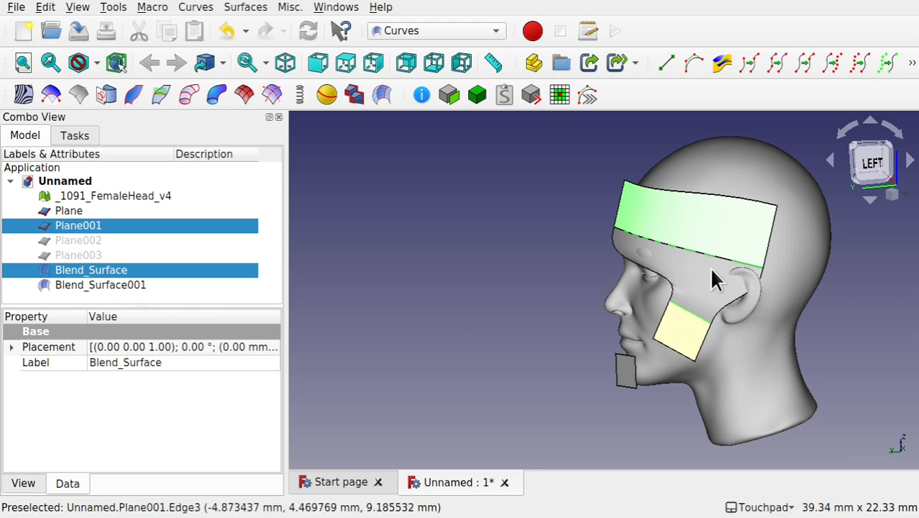
{"action": "left_click_drag", "start_coordinate": [616, 236], "coordinate": [815, 314], "text": "alt"}
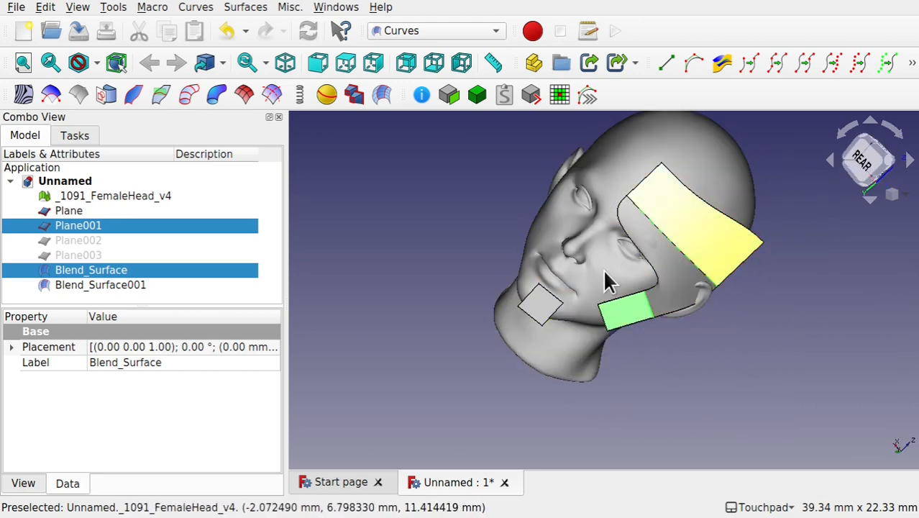
{"action": "left_click_drag", "start_coordinate": [749, 267], "coordinate": [630, 219], "text": "alt"}
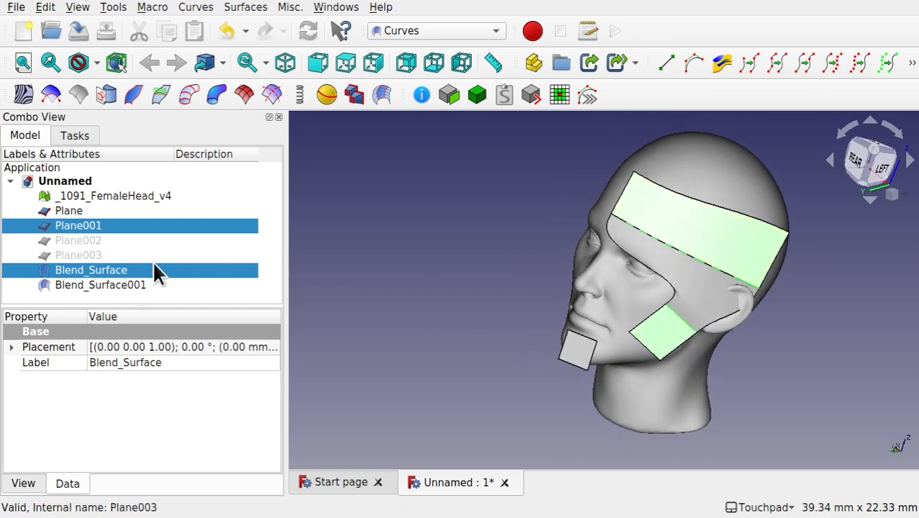
{"action": "left_click", "coordinate": [124, 271]}
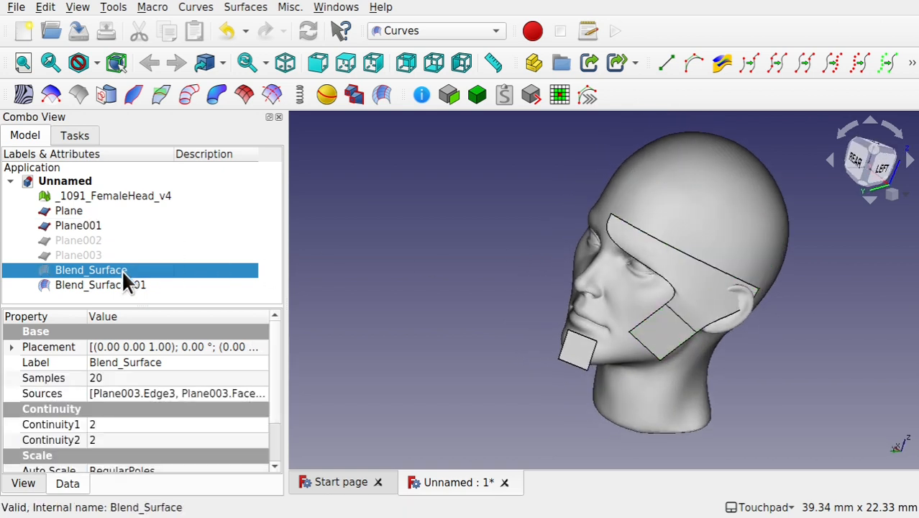
{"action": "left_click", "coordinate": [98, 284]}
{"action": "key", "text": "space"}
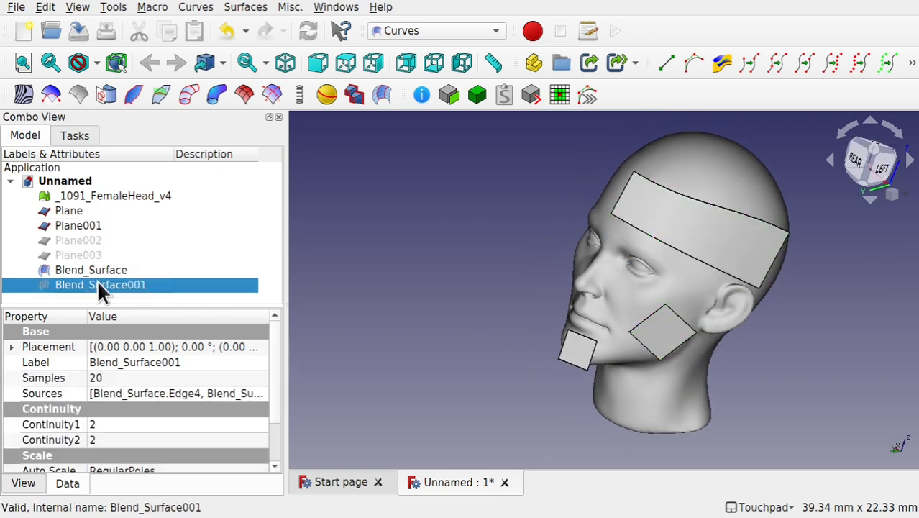
Try a blend surface from the forehead band's rear edge to the upper edge of the cheek plane
{"action": "left_click", "coordinate": [733, 251]}
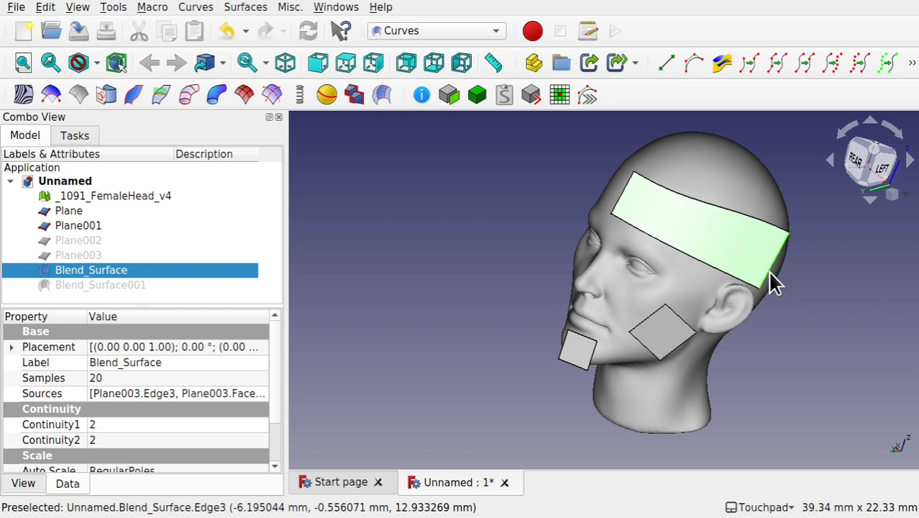
{"action": "left_click", "coordinate": [684, 333], "text": "ctrl"}
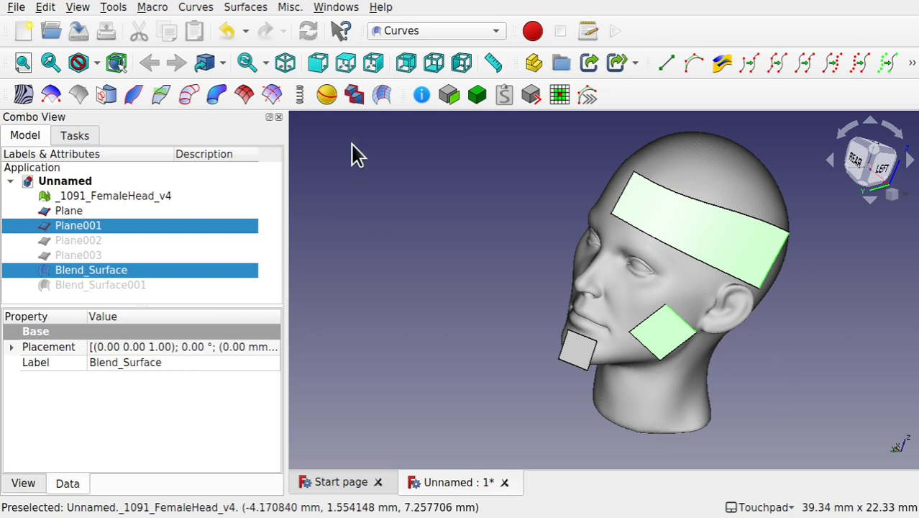
{"action": "left_click", "coordinate": [382, 94]}
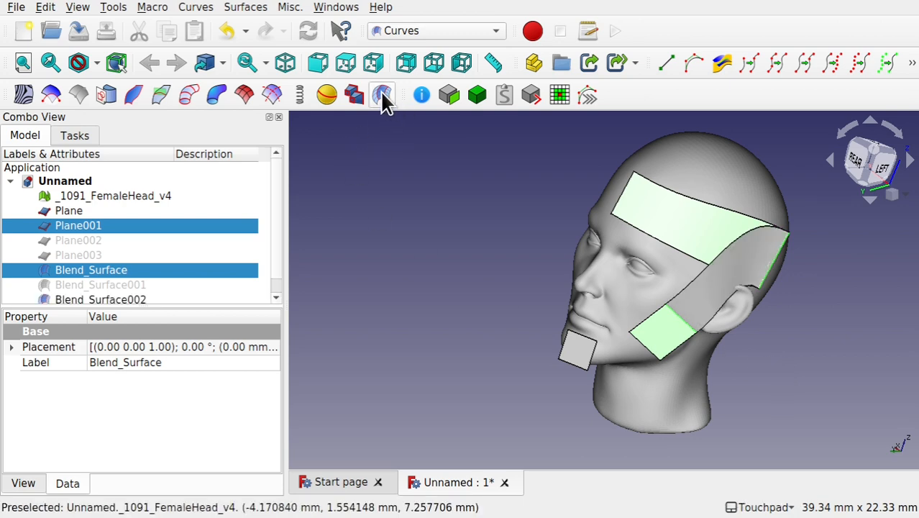
{"action": "left_click_drag", "start_coordinate": [824, 286], "coordinate": [844, 291], "text": "shift"}
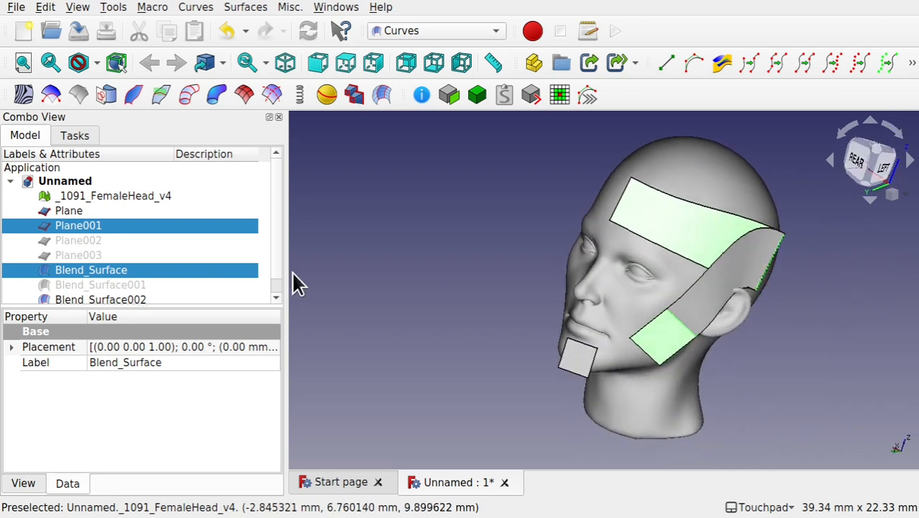
Hide the cheek plane and inspect the trial blend surface from the side of the head
{"action": "left_click", "coordinate": [76, 227]}
{"action": "key", "text": "space"}
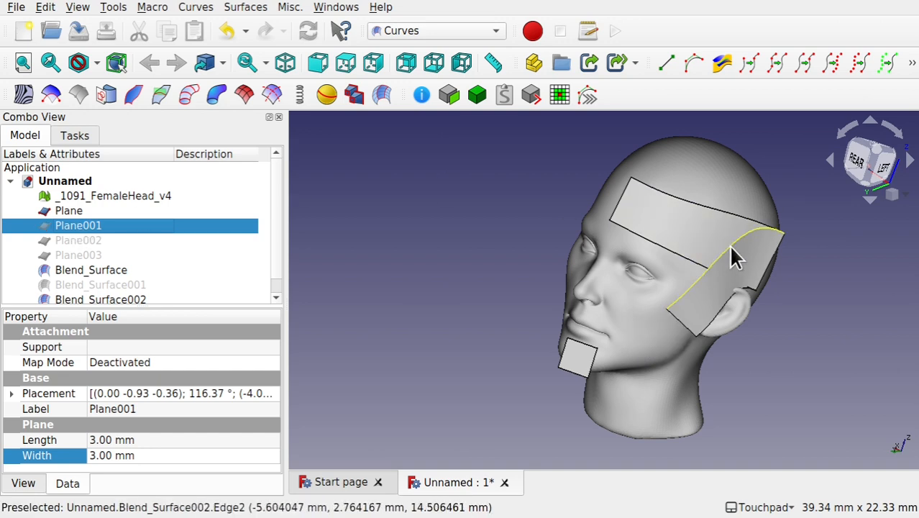
{"action": "left_click_drag", "start_coordinate": [733, 249], "coordinate": [697, 271], "text": "shift"}
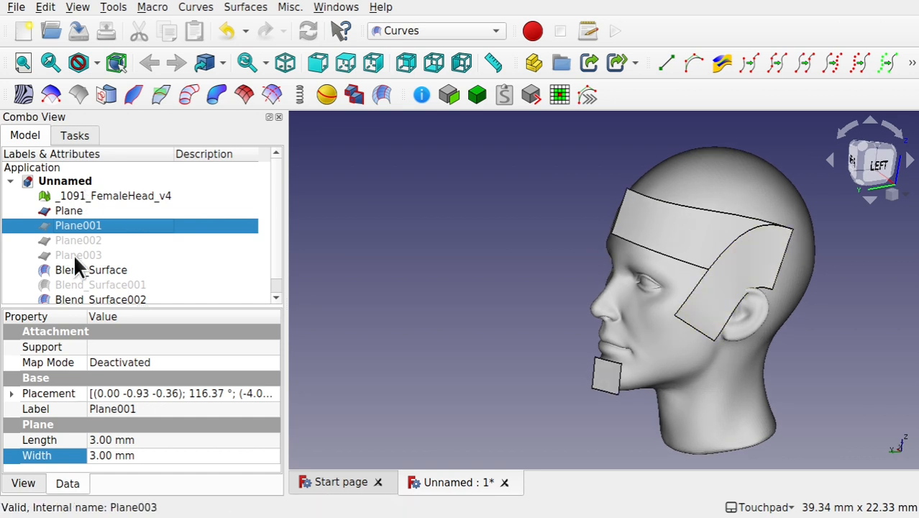
Delete the trial blend surface from the band's rear edge and show the earlier band-to-cheek blend surface again
{"action": "left_click", "coordinate": [104, 296]}
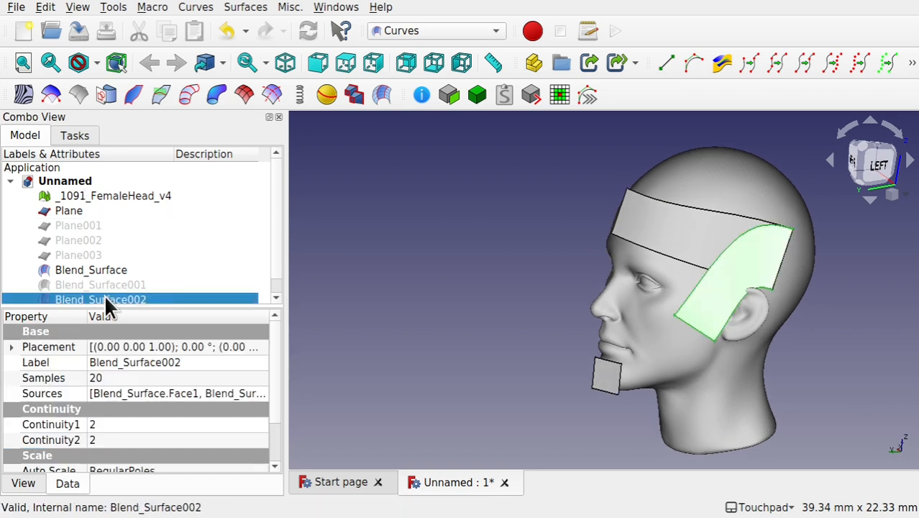
{"action": "key", "text": "Delete"}
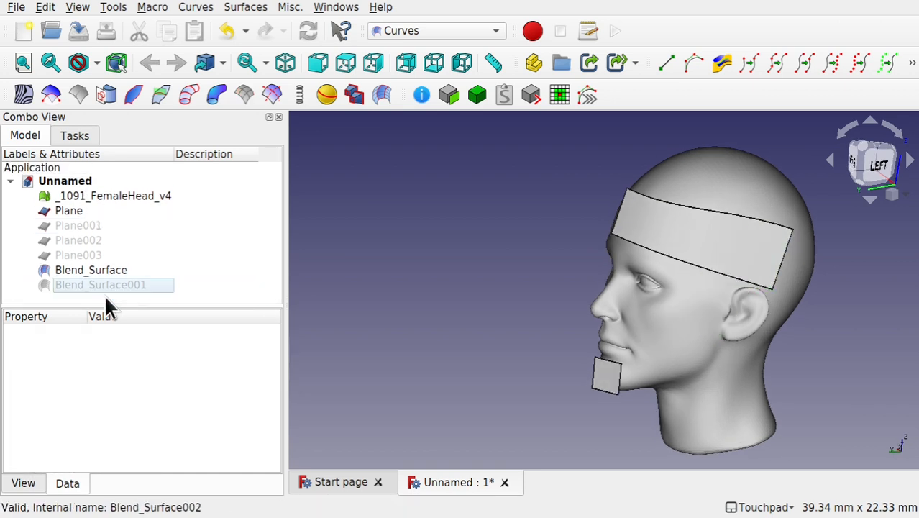
{"action": "left_click", "coordinate": [98, 284]}
{"action": "key", "text": "space"}
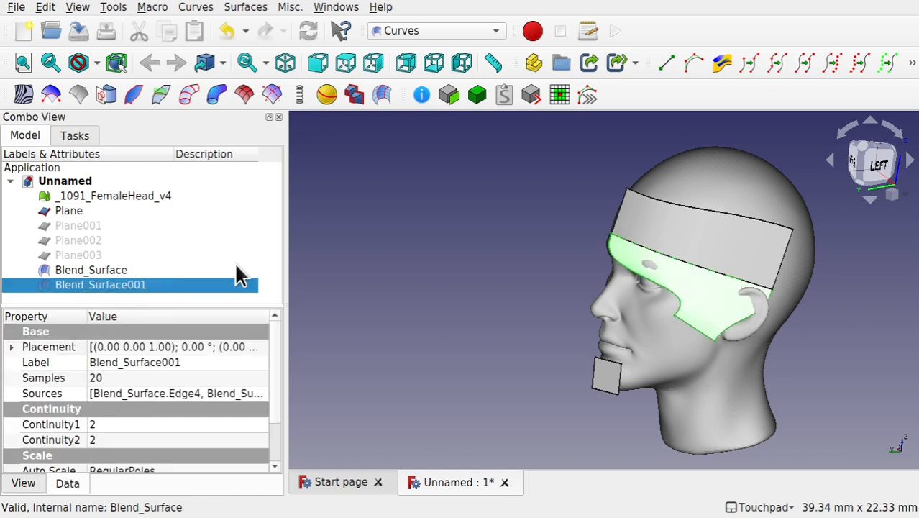
{"action": "left_click_drag", "start_coordinate": [573, 219], "coordinate": [623, 173], "text": "shift"}
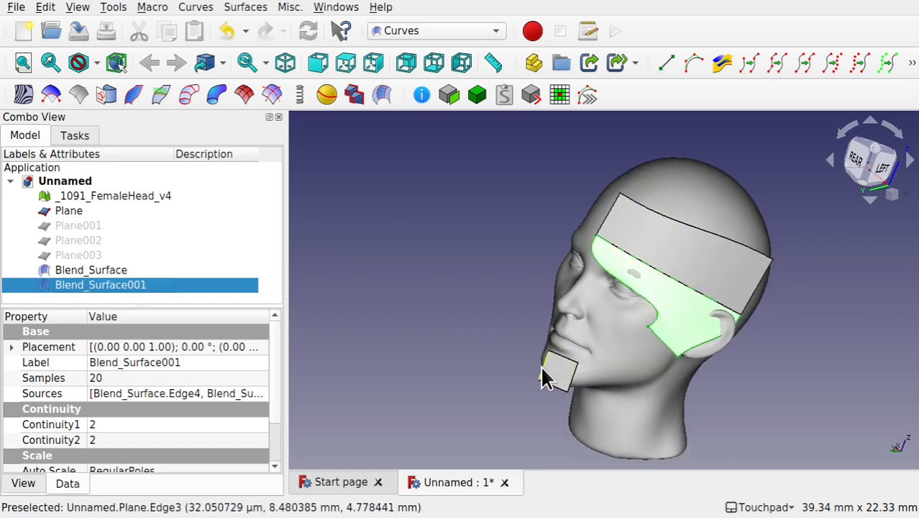
Create a blend surface from the chin plane's front edge to the lower edge of the band-to-cheek surface, and hide the chin plane
{"action": "left_click", "coordinate": [538, 370]}
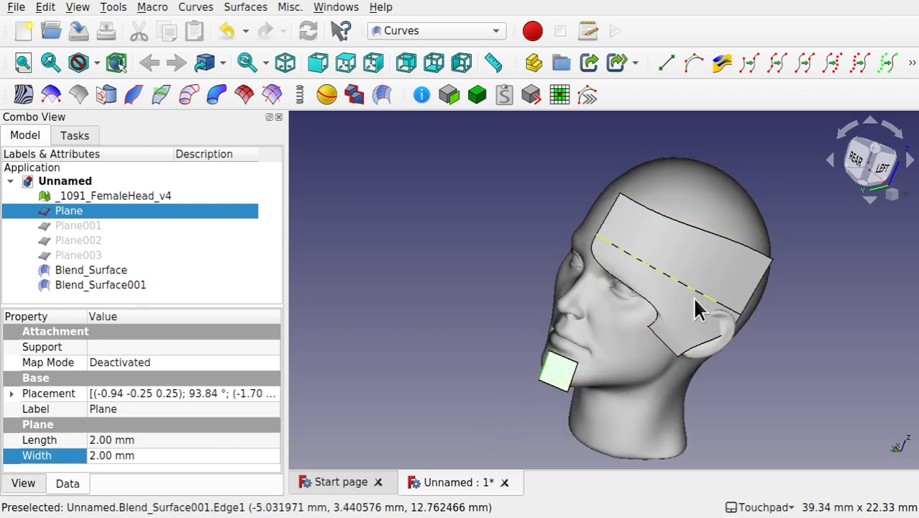
{"action": "left_click", "coordinate": [683, 322], "text": "ctrl"}
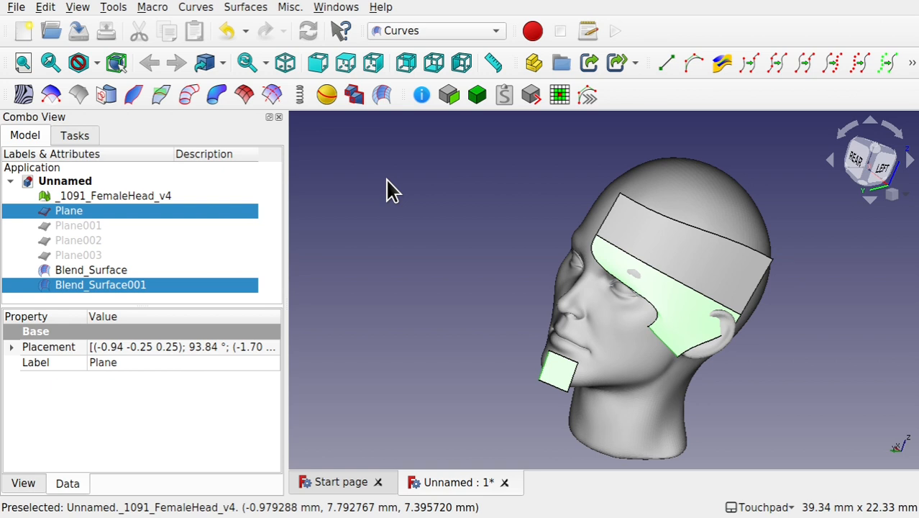
{"action": "left_click", "coordinate": [383, 100]}
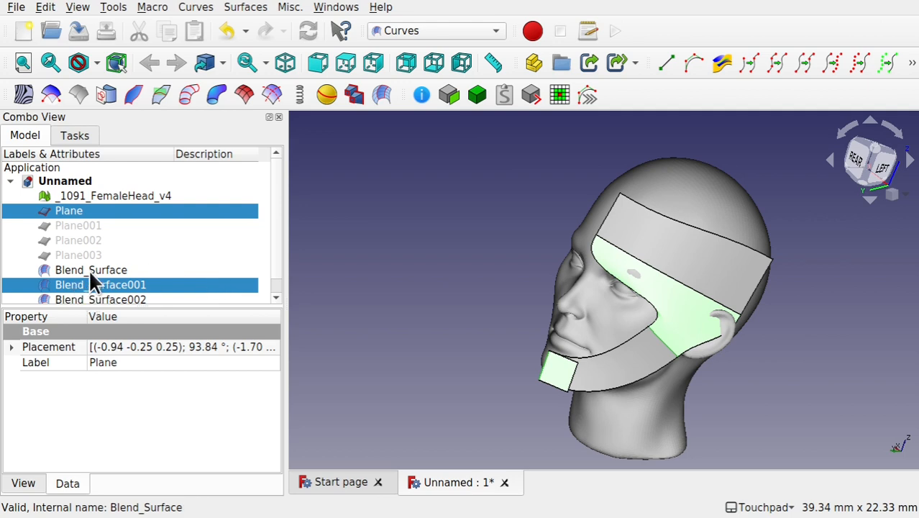
{"action": "left_click", "coordinate": [77, 214]}
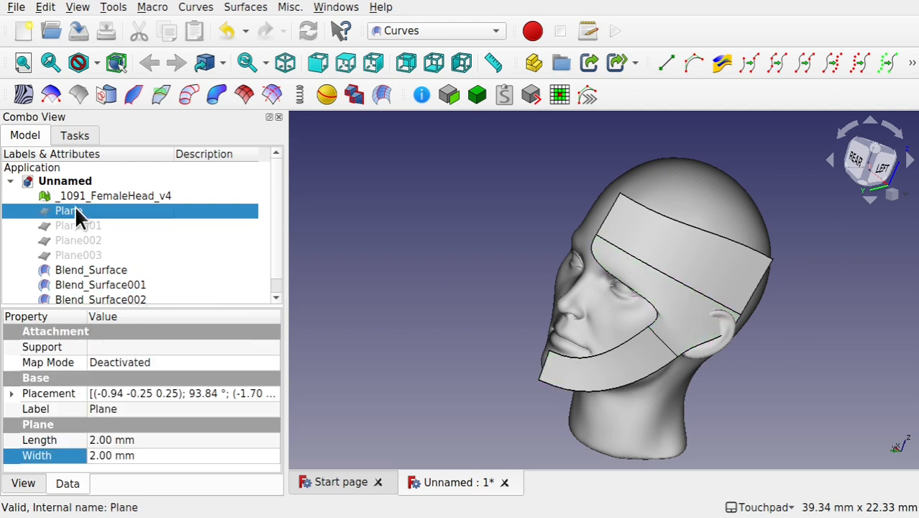
{"action": "left_click_drag", "start_coordinate": [615, 345], "coordinate": [649, 303], "text": "alt"}
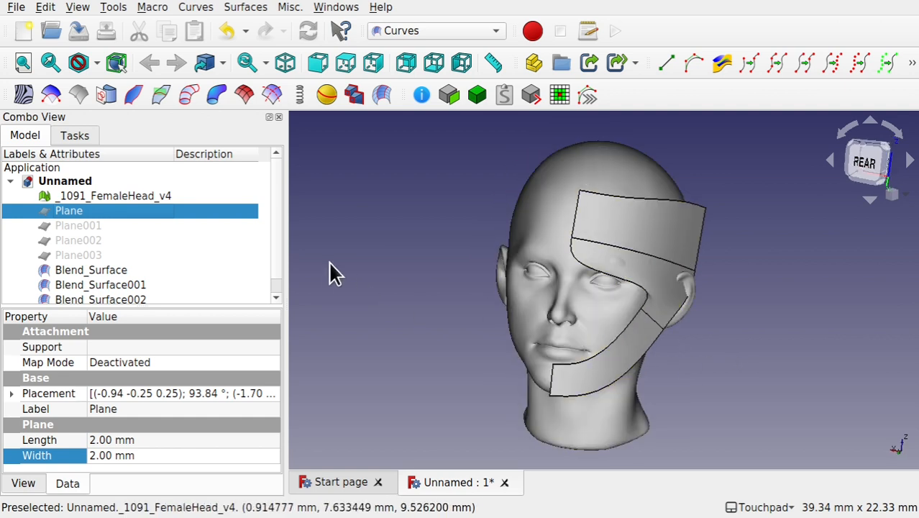
{"action": "left_click", "coordinate": [104, 271]}
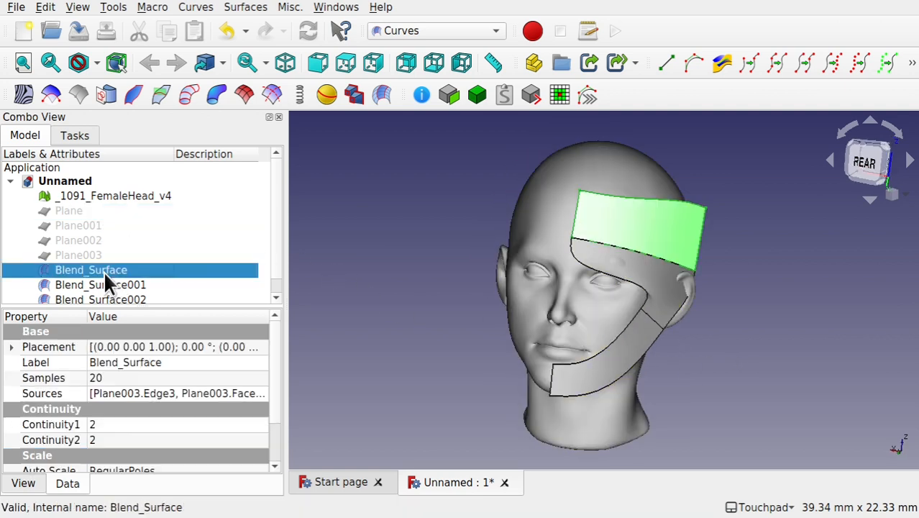
{"action": "left_click", "coordinate": [107, 284], "text": "ctrl"}
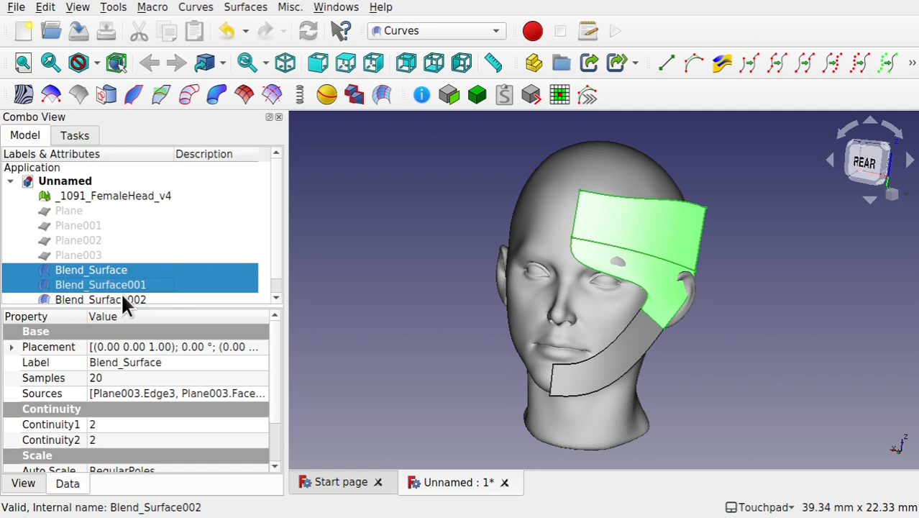
{"action": "left_click", "coordinate": [121, 298], "text": "ctrl"}
{"action": "left_click", "coordinate": [101, 260], "text": "ctrl"}
{"action": "left_click", "coordinate": [99, 258], "text": "ctrl"}
{"action": "left_click", "coordinate": [370, 256]}
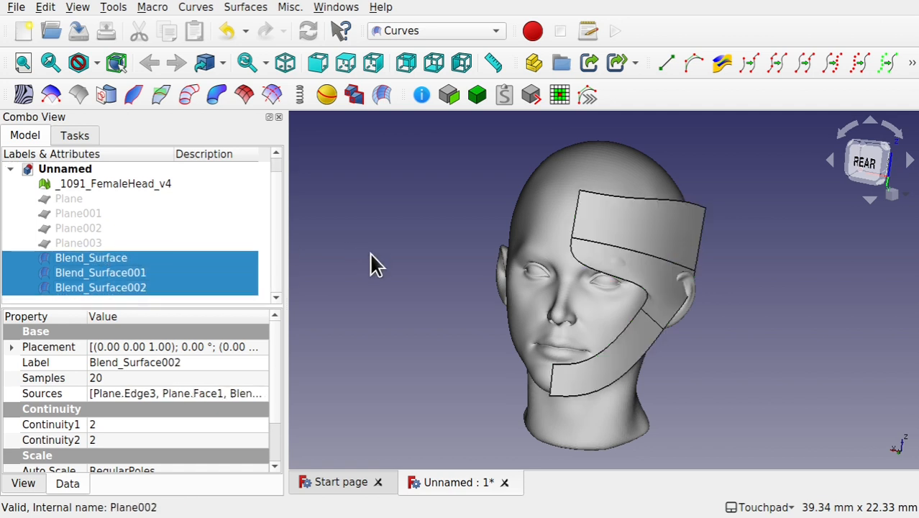
Switch to the Part workbench and set up a filled 3D Offset of -1 mm on the forehead band surface
{"action": "left_click", "coordinate": [415, 29]}
{"action": "left_click", "coordinate": [410, 224]}
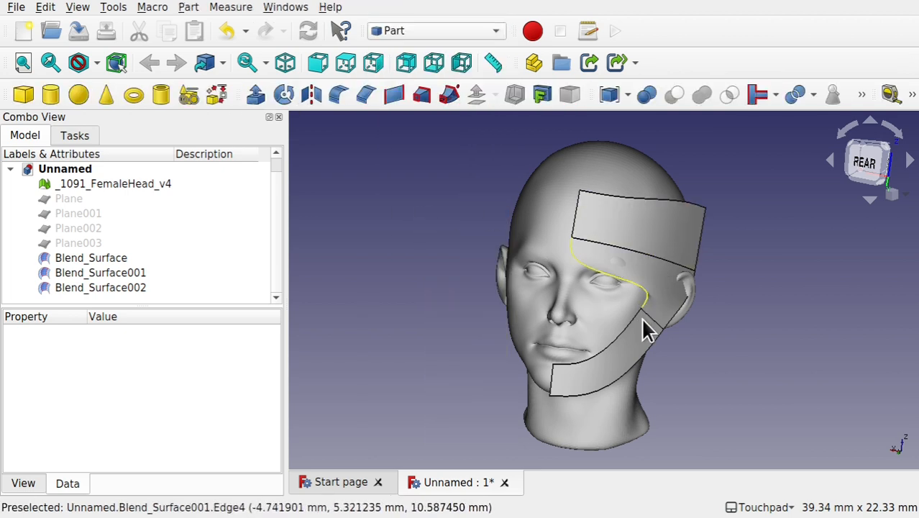
{"action": "left_click", "coordinate": [655, 243]}
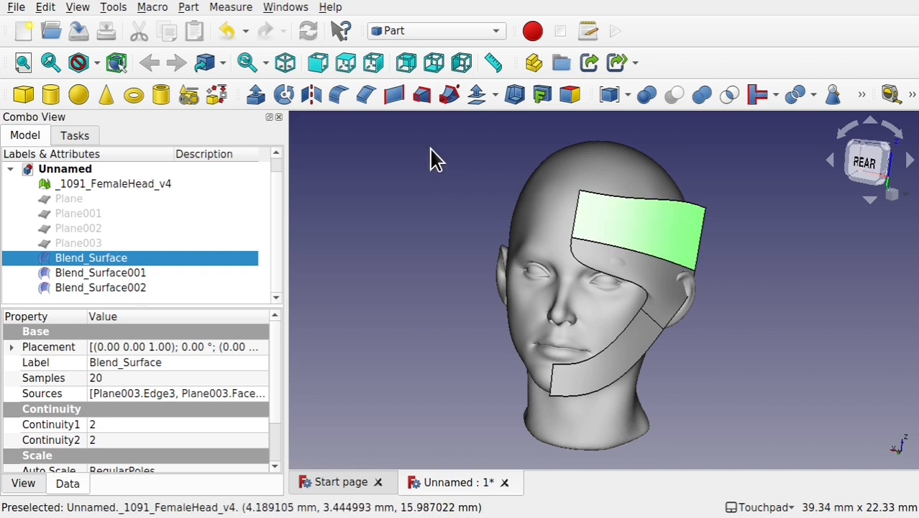
{"action": "left_click", "coordinate": [189, 8]}
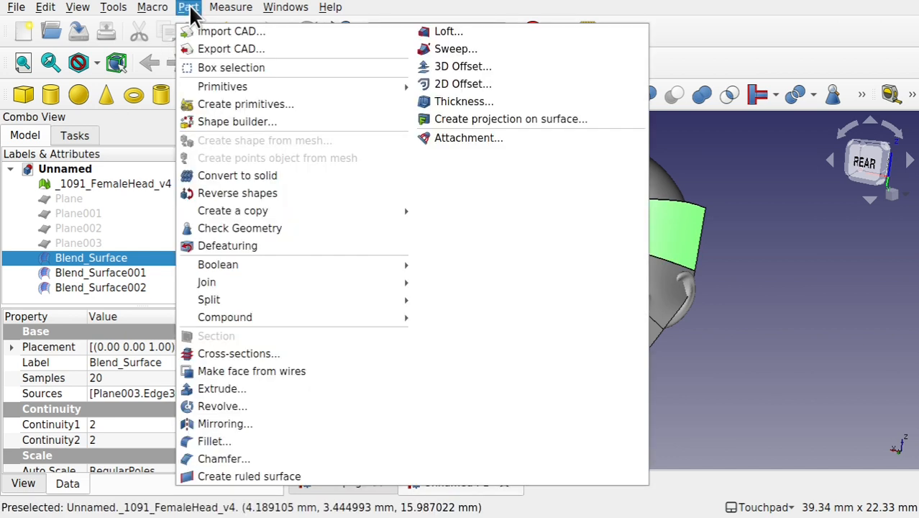
{"action": "left_click", "coordinate": [467, 63]}
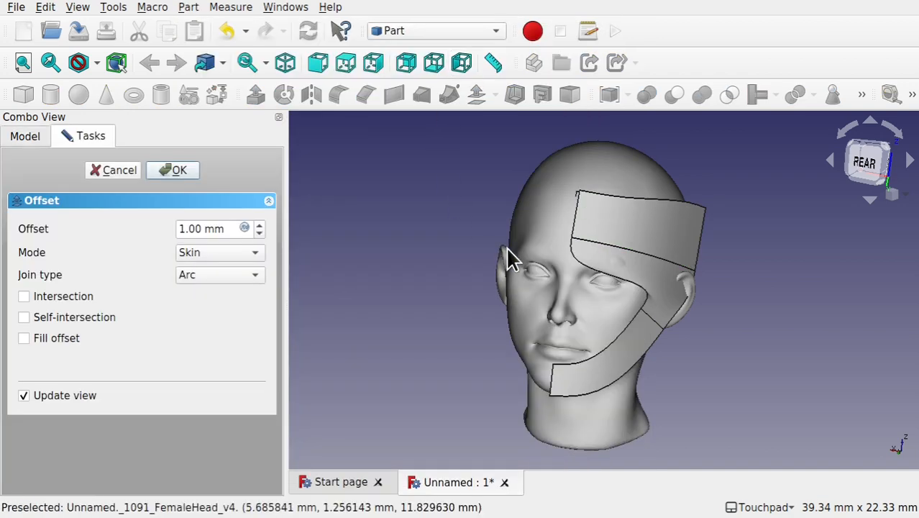
{"action": "left_click", "coordinate": [181, 229]}
{"action": "type", "text": "-"}
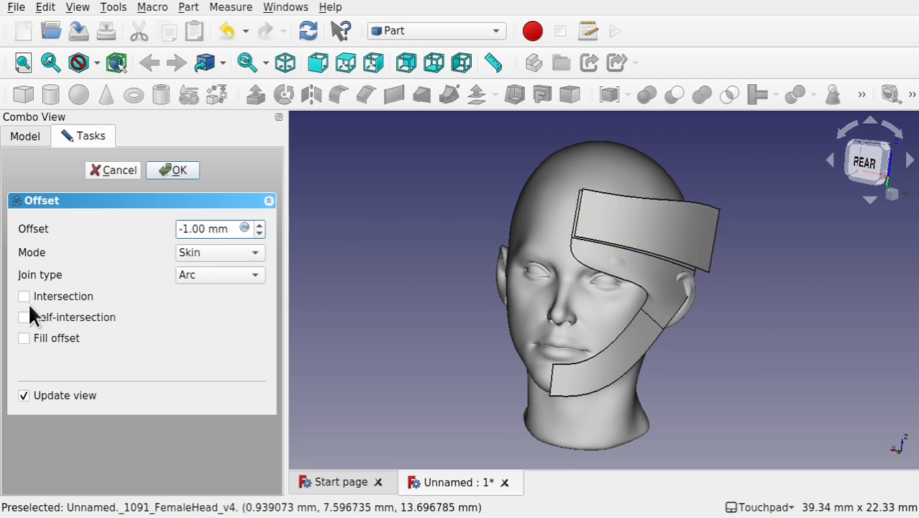
{"action": "left_click", "coordinate": [24, 338]}
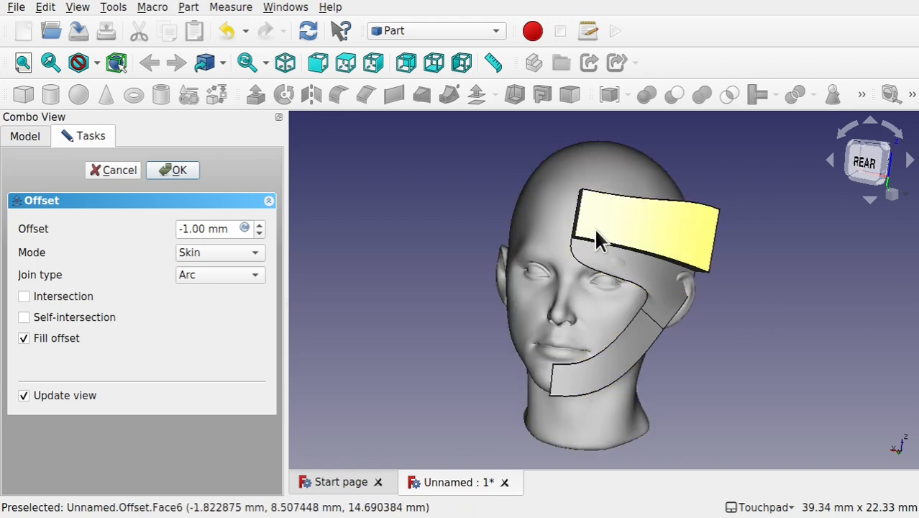
Set the forehead band's offset to -0.25 mm and complete the 3D Offset
{"action": "mouse_move", "coordinate": [644, 234]}
{"action": "left_mouse_down", "text": "alt"}
{"action": "mouse_move", "coordinate": [794, 284]}
{"action": "mouse_move", "coordinate": [771, 287]}
{"action": "mouse_move", "coordinate": [633, 210]}
{"action": "mouse_move", "coordinate": [662, 236]}
{"action": "mouse_move", "coordinate": [651, 241]}
{"action": "left_mouse_up", "text": "alt"}
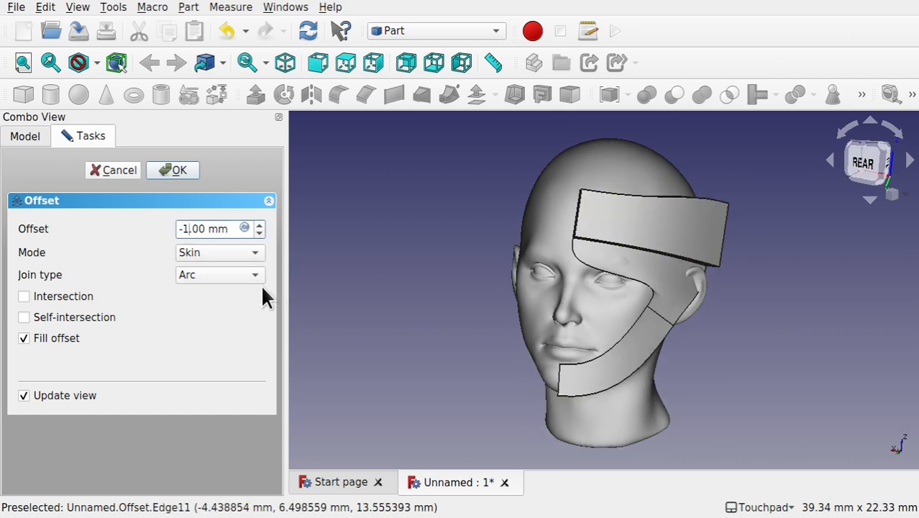
{"action": "key", "text": "BackSpace"}
{"action": "type", "text": "0"}
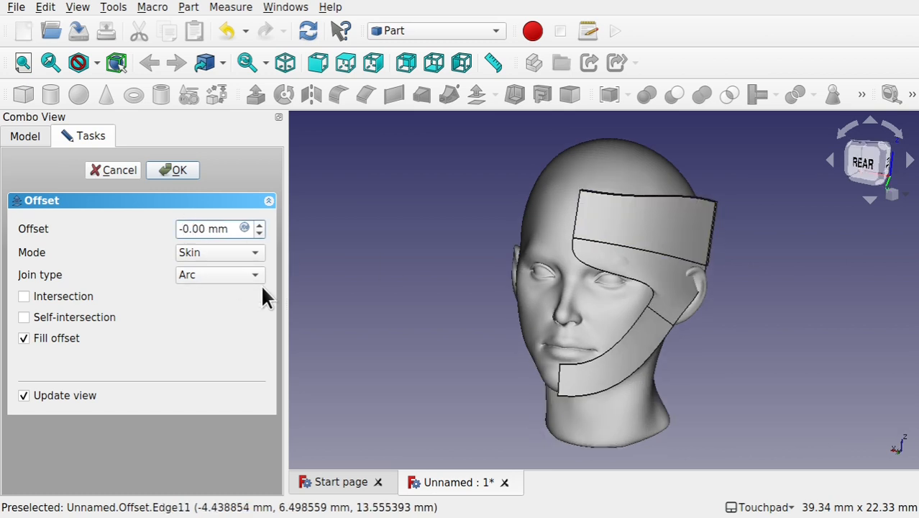
{"action": "key", "text": "BackSpace"}
{"action": "type", "text": "2"}
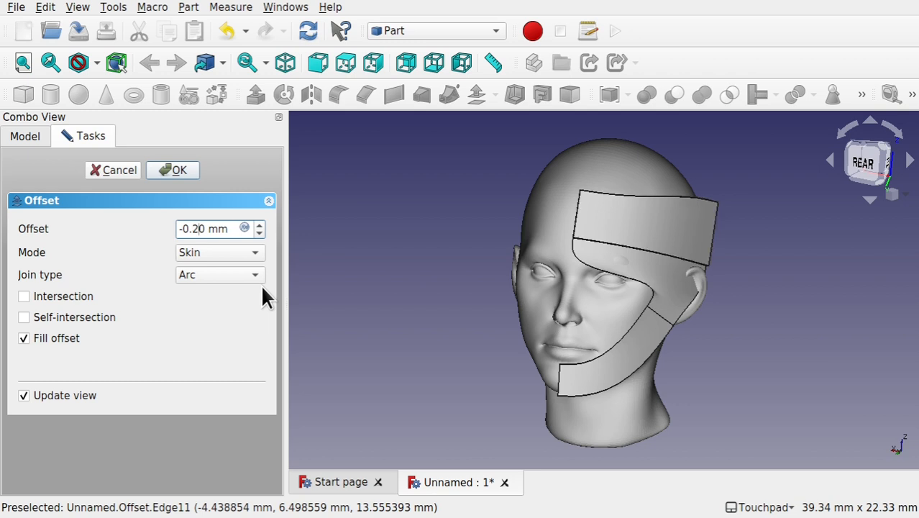
{"action": "key", "text": "Right"}
{"action": "type", "text": "5"}
{"action": "left_click_drag", "start_coordinate": [532, 255], "coordinate": [575, 243], "text": "alt"}
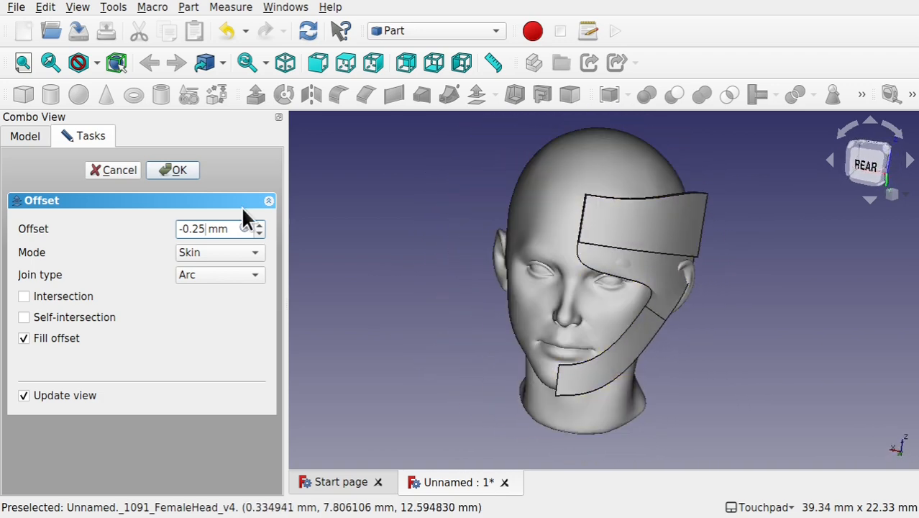
{"action": "left_click", "coordinate": [177, 172]}
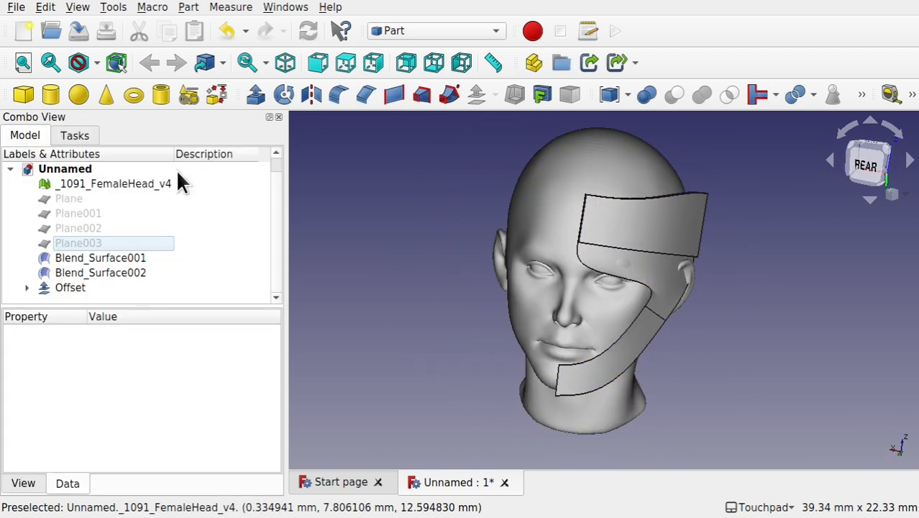
Try a 3D Offset of the band-to-cheek blend surface
{"action": "left_click", "coordinate": [110, 257]}
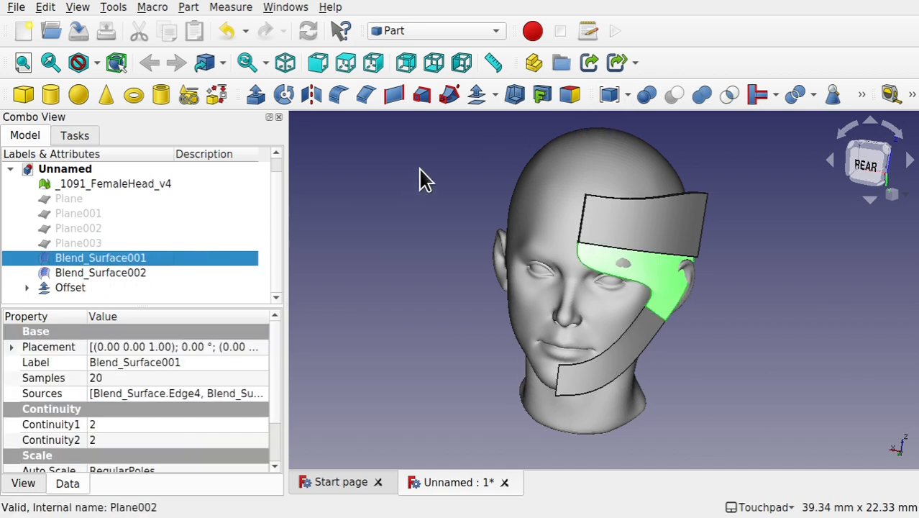
{"action": "left_click", "coordinate": [492, 95]}
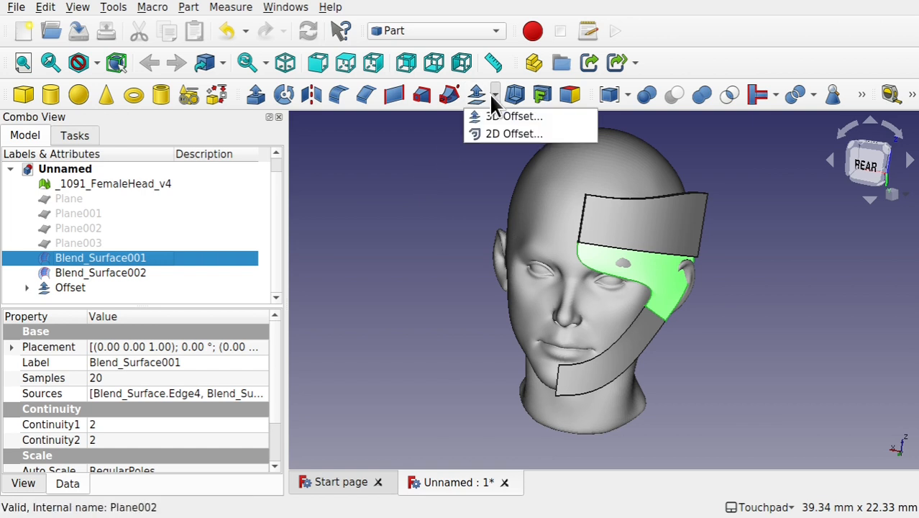
{"action": "left_click", "coordinate": [502, 116]}
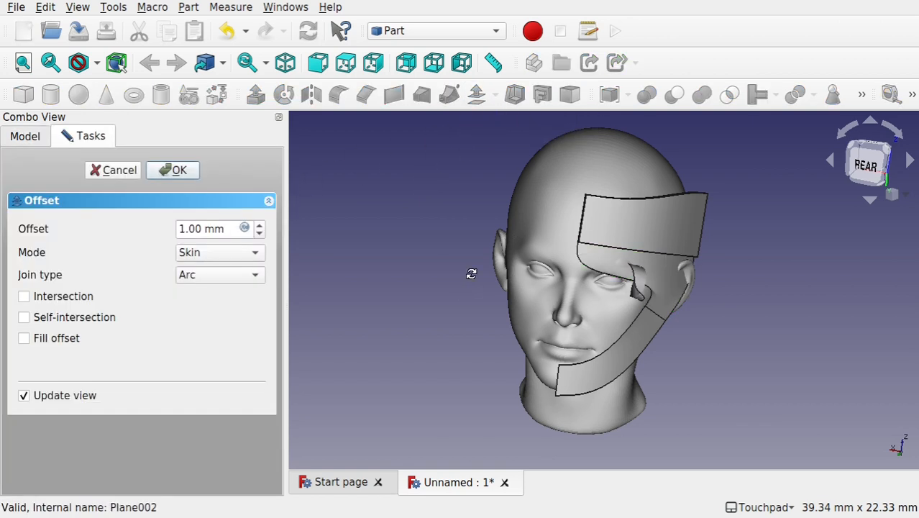
{"action": "left_click_drag", "start_coordinate": [470, 272], "coordinate": [332, 273], "text": "alt"}
{"action": "mouse_move", "coordinate": [527, 271]}
{"action": "left_mouse_down", "text": "alt"}
{"action": "mouse_move", "coordinate": [416, 253]}
{"action": "mouse_move", "coordinate": [318, 289]}
{"action": "mouse_move", "coordinate": [441, 361]}
{"action": "mouse_move", "coordinate": [635, 265]}
{"action": "mouse_move", "coordinate": [728, 188]}
{"action": "mouse_move", "coordinate": [657, 164]}
{"action": "mouse_move", "coordinate": [650, 188]}
{"action": "mouse_move", "coordinate": [693, 235]}
{"action": "mouse_move", "coordinate": [661, 267]}
{"action": "mouse_move", "coordinate": [510, 257]}
{"action": "mouse_move", "coordinate": [557, 262]}
{"action": "mouse_move", "coordinate": [541, 259]}
{"action": "left_mouse_up", "text": "alt"}
{"action": "left_click", "coordinate": [118, 171]}
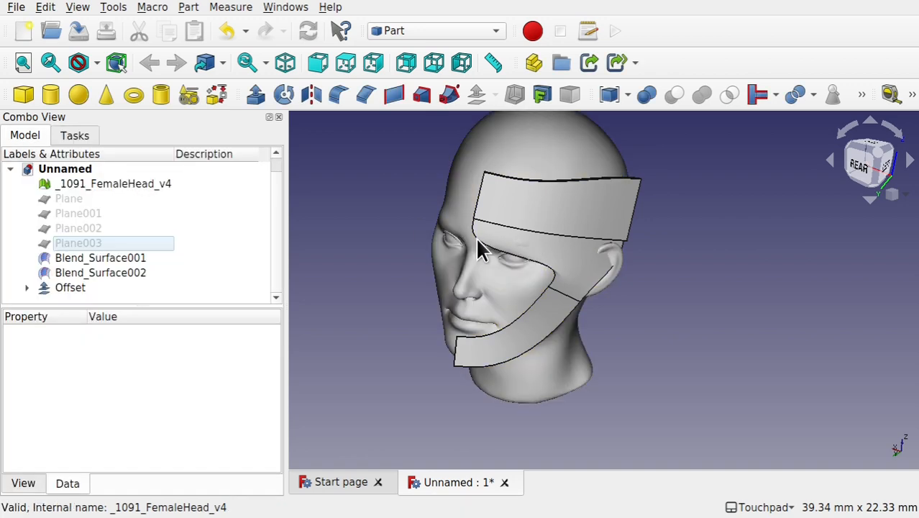
Select the band-to-cheek blend surface and examine it between the eye and the ear
{"action": "left_click", "coordinate": [583, 276]}
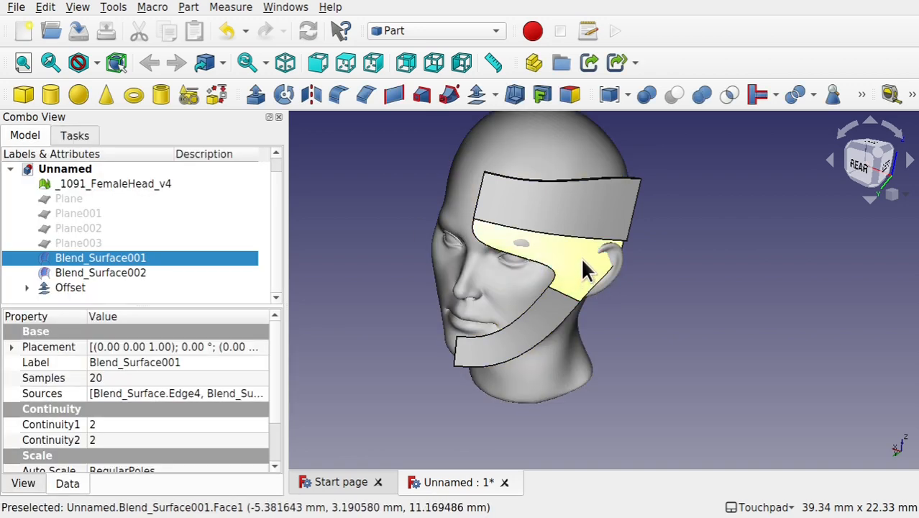
{"action": "left_click_drag", "start_coordinate": [583, 277], "coordinate": [627, 267], "text": "alt"}
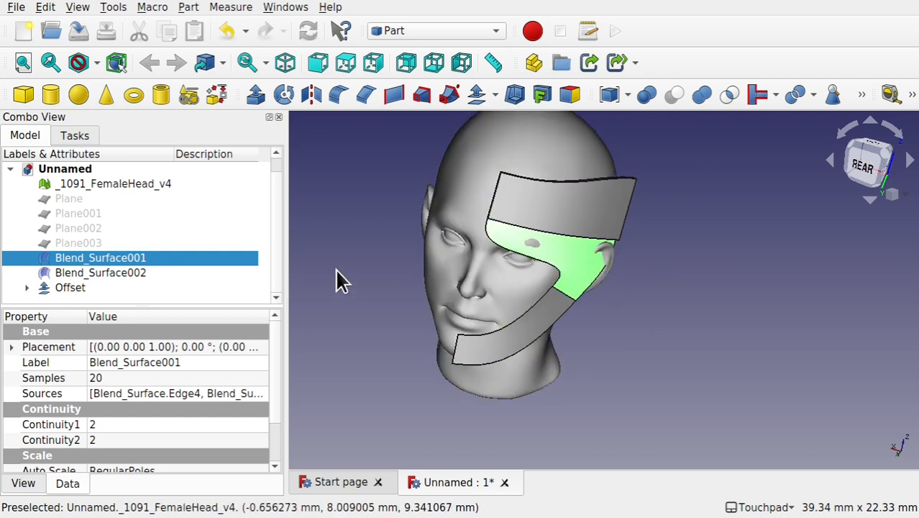
{"action": "left_click", "coordinate": [479, 97]}
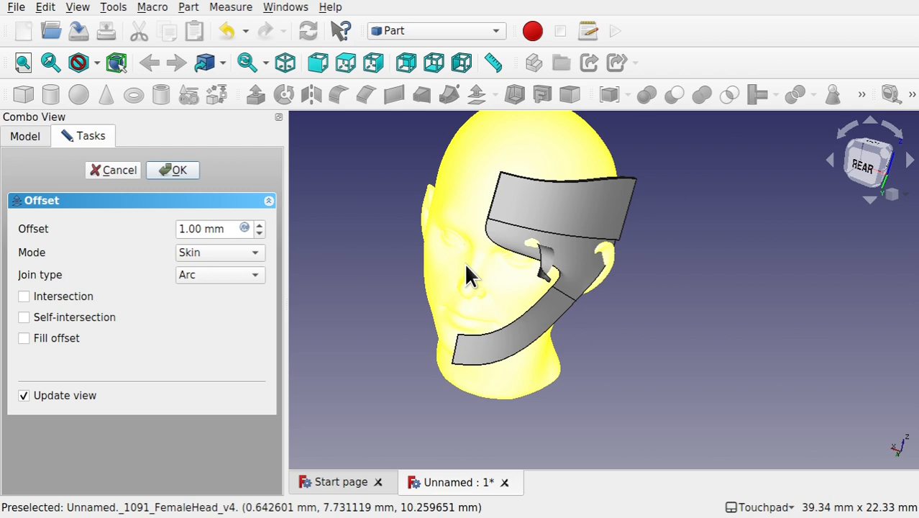
{"action": "left_click", "coordinate": [117, 173]}
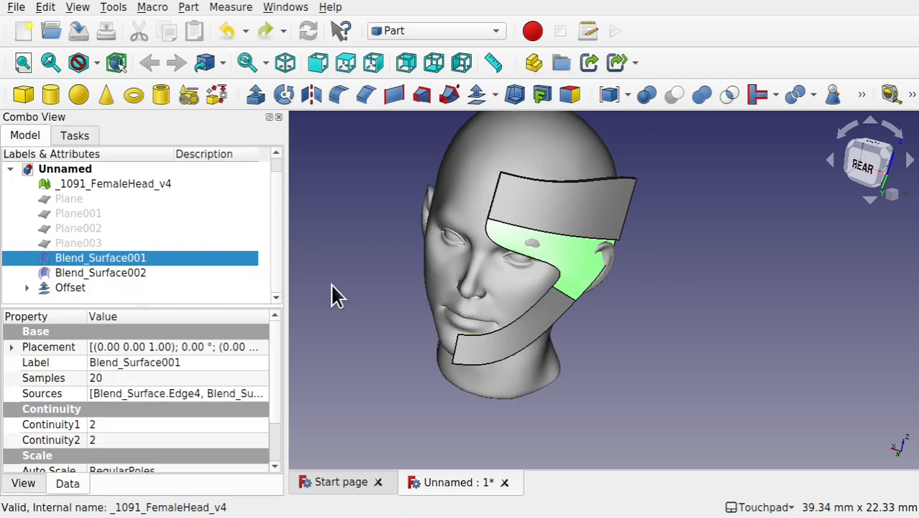
{"action": "left_click", "coordinate": [336, 296]}
Extrude the band-to-cheek blend surface by -0.25 mm along a custom X direction
{"action": "left_click", "coordinate": [564, 260]}
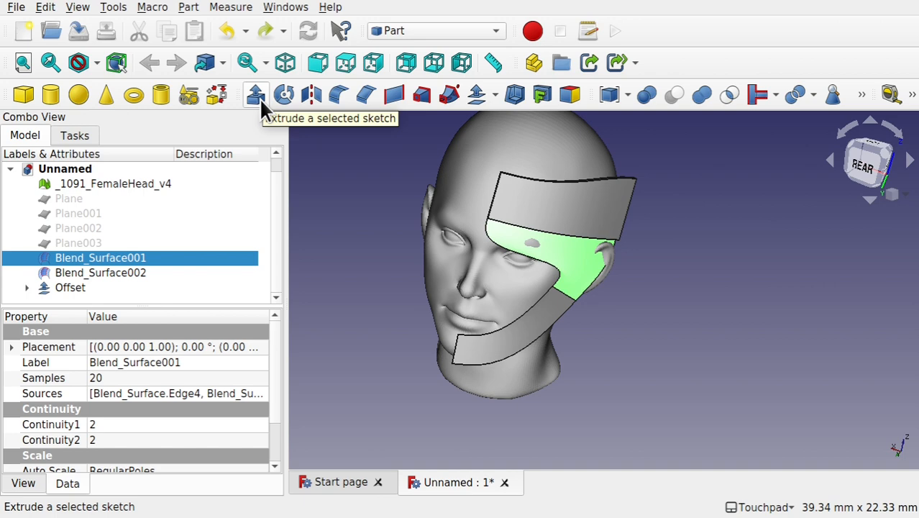
{"action": "left_click", "coordinate": [189, 7]}
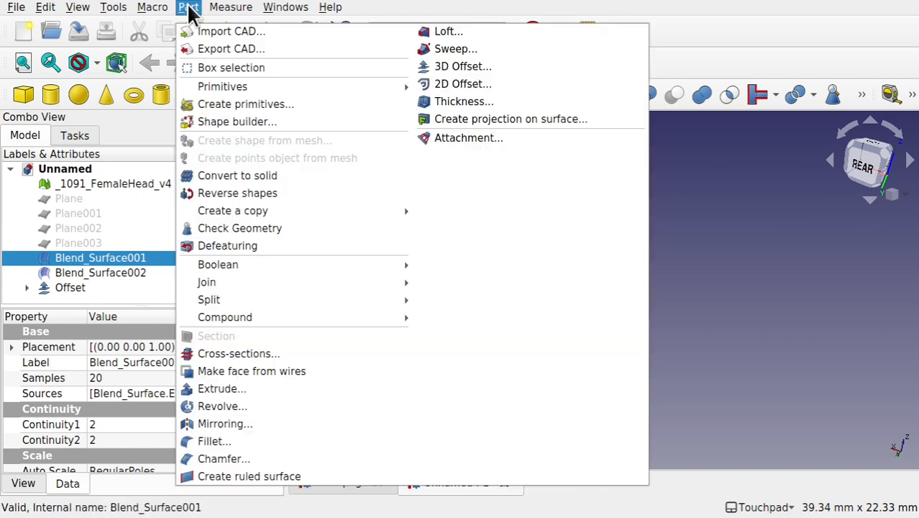
{"action": "left_click", "coordinate": [279, 388]}
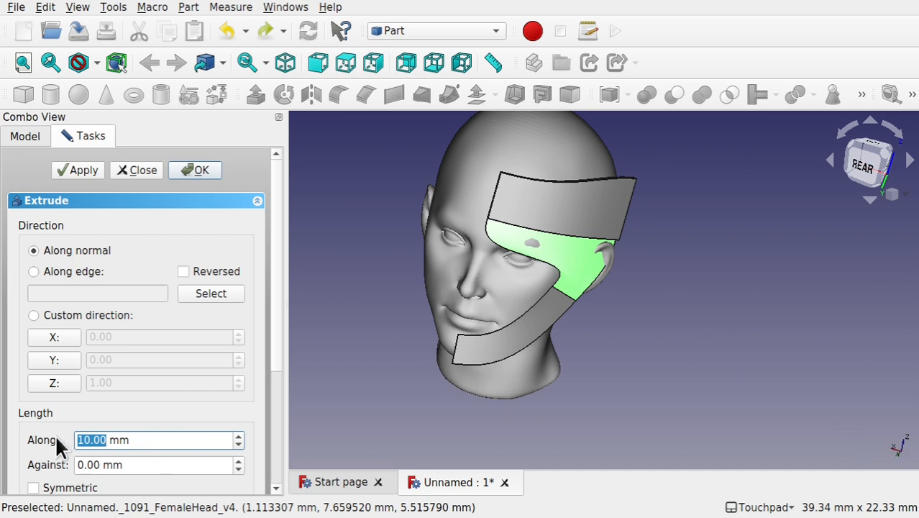
{"action": "left_click", "coordinate": [51, 338]}
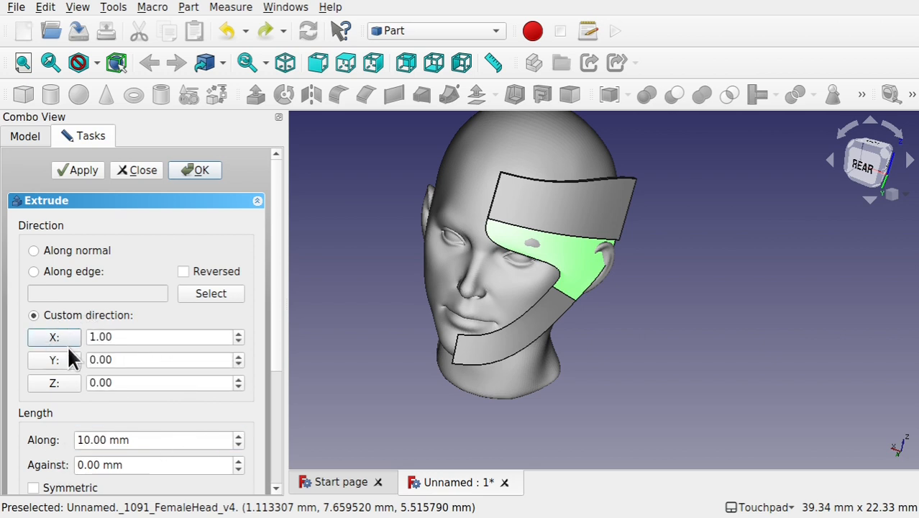
{"action": "double_click", "coordinate": [106, 439]}
{"action": "type", "text": "-"}
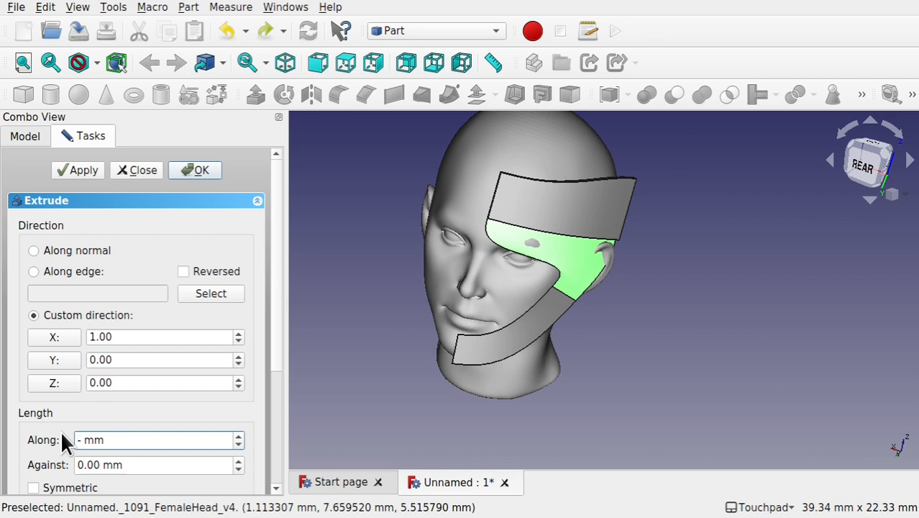
{"action": "type", "text": "0.25"}
{"action": "key", "text": "Return"}
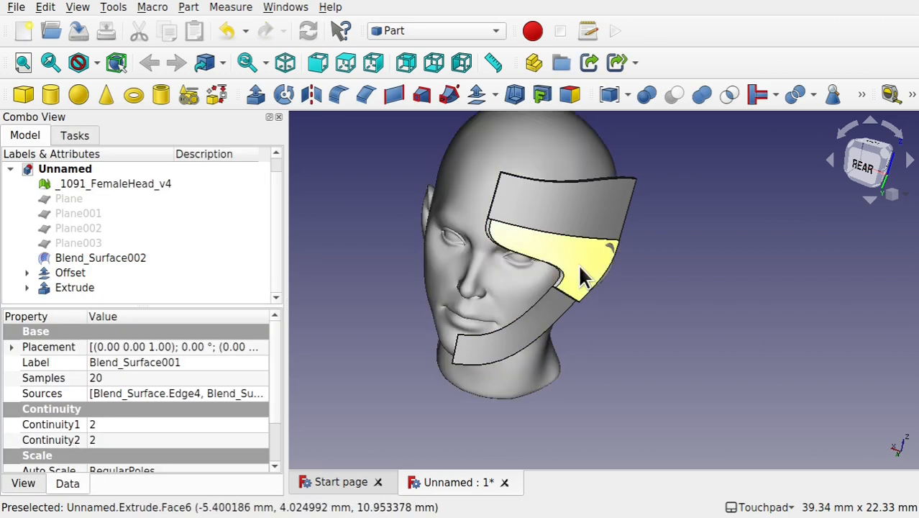
Extrude the jaw strap's blend surface by -0.25 mm along the custom X direction
{"action": "left_click_drag", "start_coordinate": [492, 234], "coordinate": [366, 179], "text": "alt"}
{"action": "left_click", "coordinate": [607, 252]}
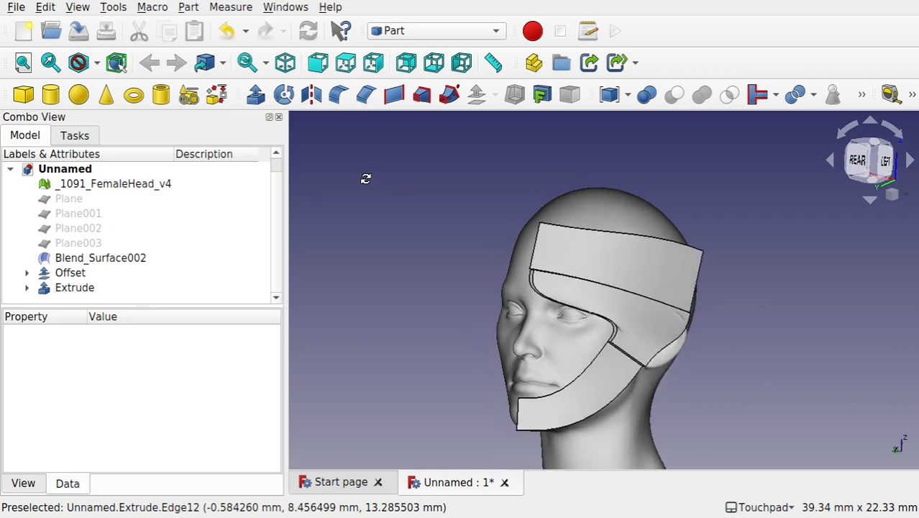
{"action": "left_click_drag", "start_coordinate": [616, 293], "coordinate": [554, 296], "text": "alt"}
{"action": "left_click", "coordinate": [597, 378]}
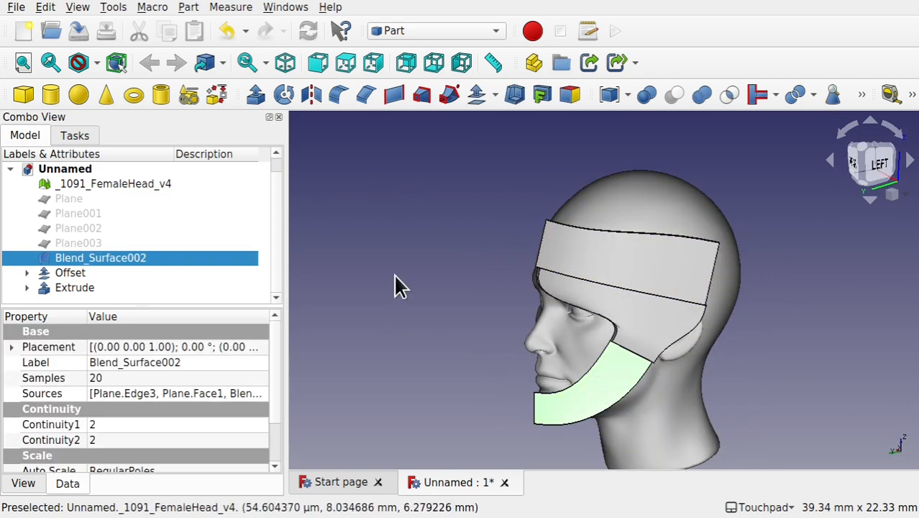
{"action": "left_click", "coordinate": [256, 94]}
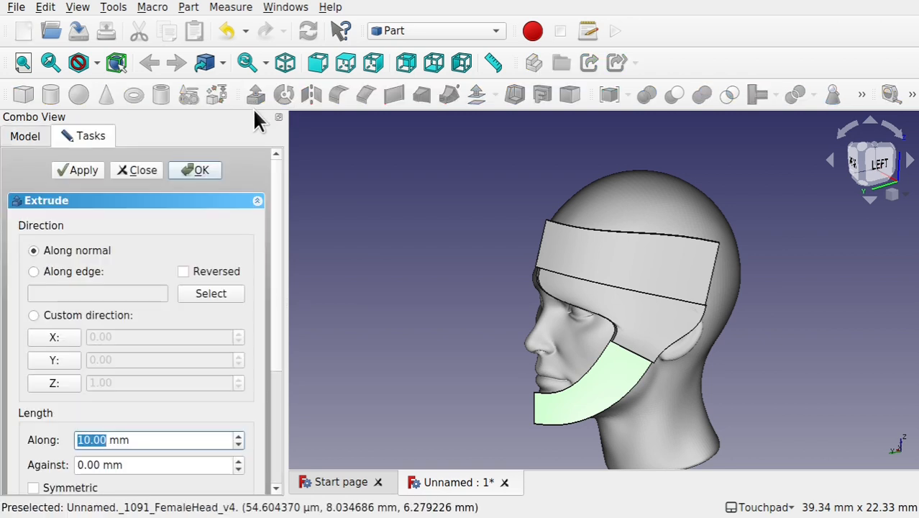
{"action": "left_click", "coordinate": [57, 338]}
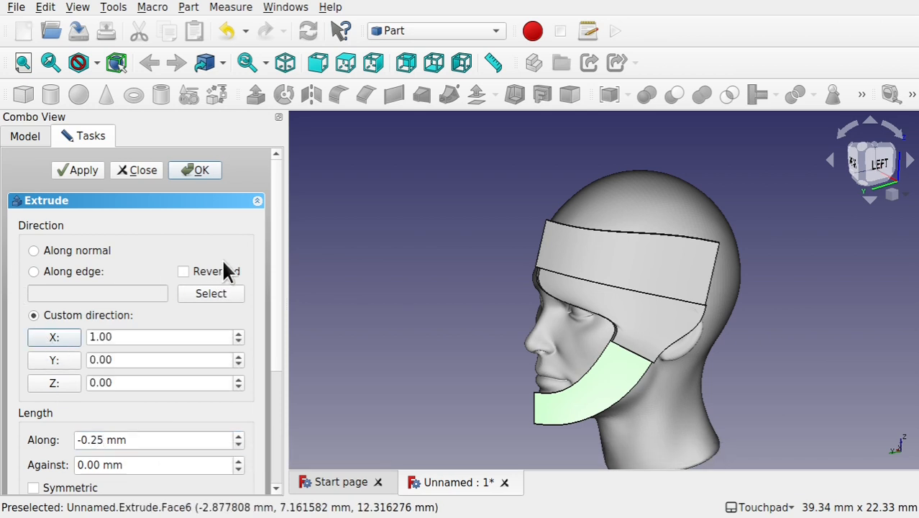
{"action": "left_click", "coordinate": [198, 173]}
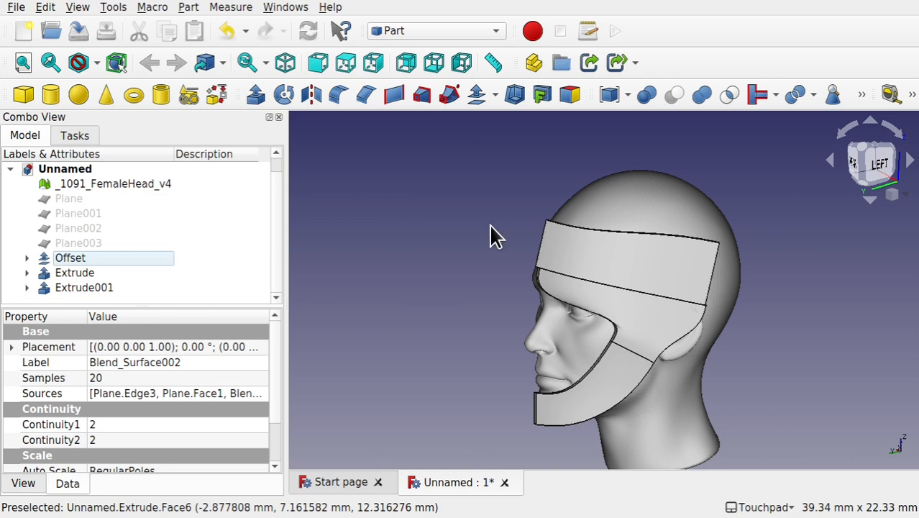
Delete the 3D Offset from the forehead band
{"action": "left_click_drag", "start_coordinate": [534, 299], "coordinate": [663, 285], "text": "shift"}
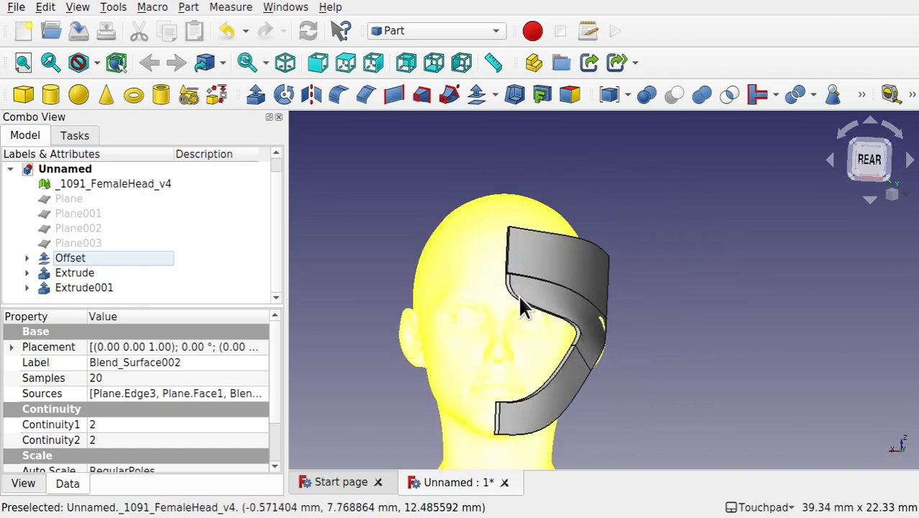
{"action": "left_click_drag", "start_coordinate": [523, 306], "coordinate": [564, 252], "text": "shift"}
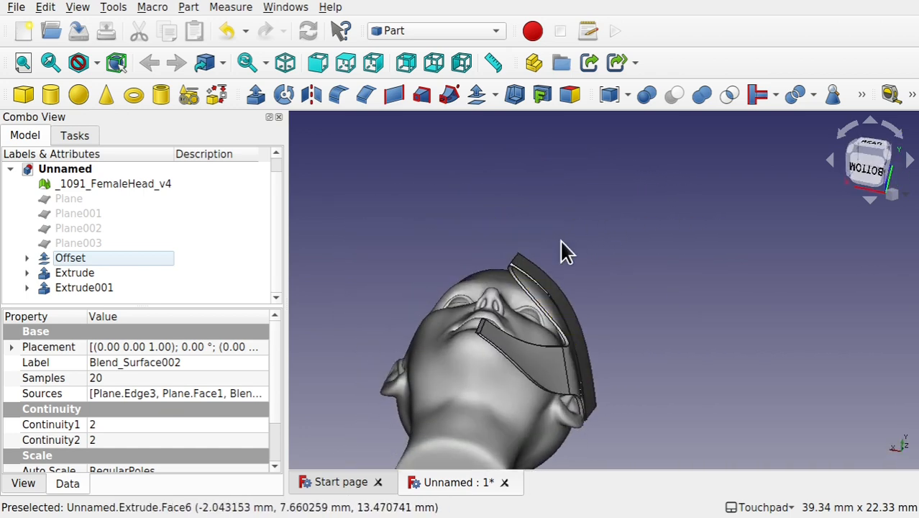
{"action": "left_click_drag", "start_coordinate": [546, 366], "coordinate": [528, 411], "text": "shift"}
{"action": "left_click", "coordinate": [565, 328]}
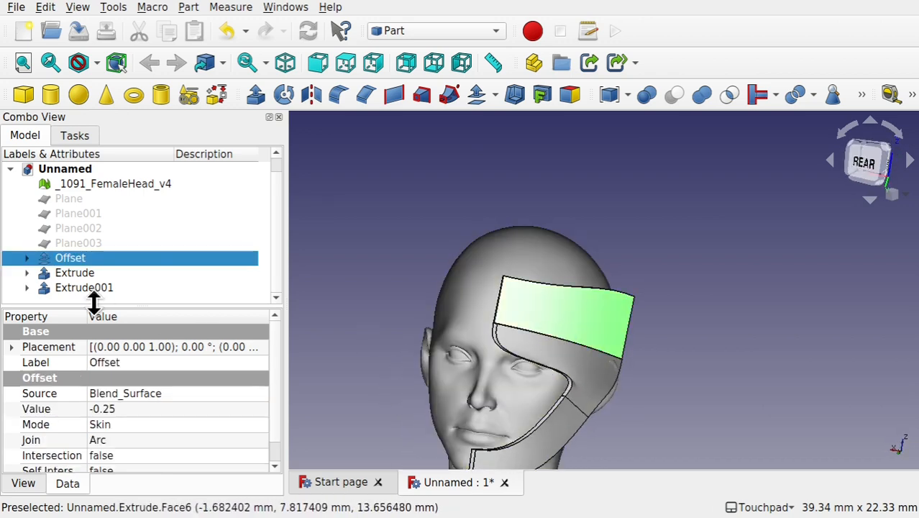
{"action": "key", "text": "Delete"}
Extrude the forehead band's blend surface by -0.25 mm along the custom X direction
{"action": "left_click", "coordinate": [82, 253]}
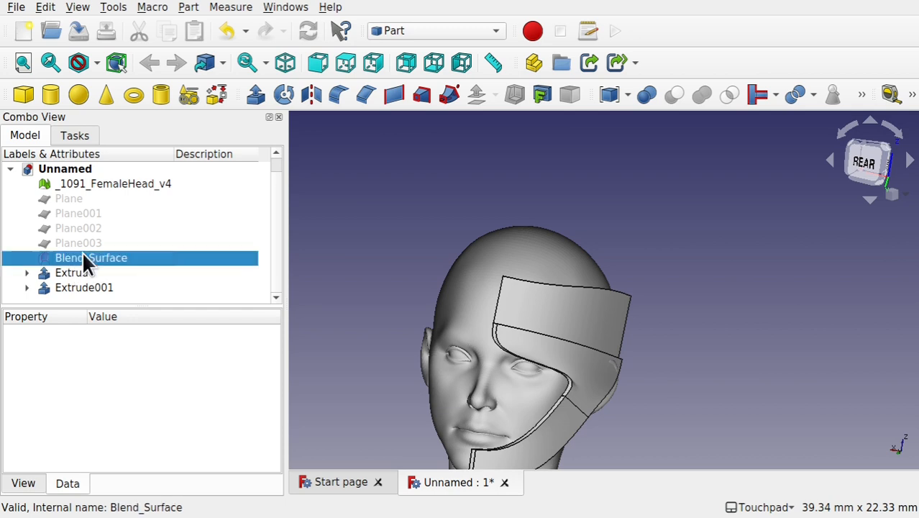
{"action": "left_click", "coordinate": [253, 92]}
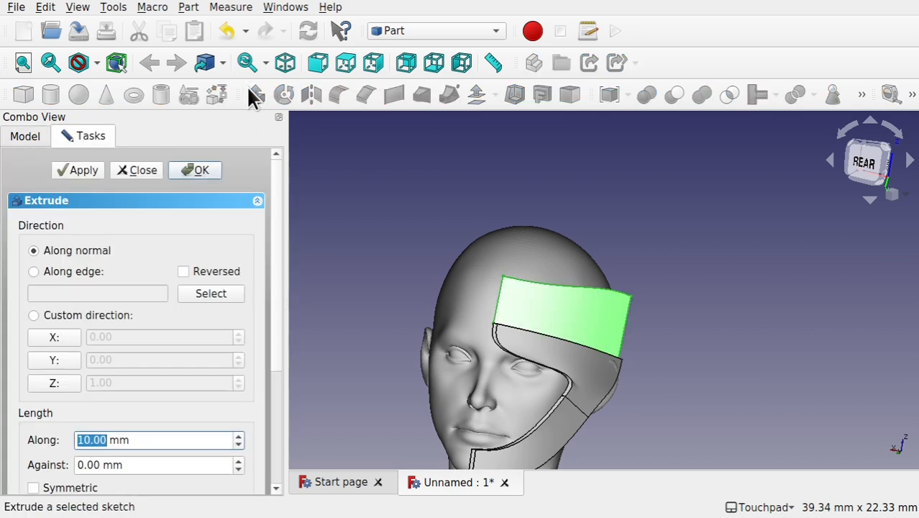
{"action": "left_click", "coordinate": [32, 317]}
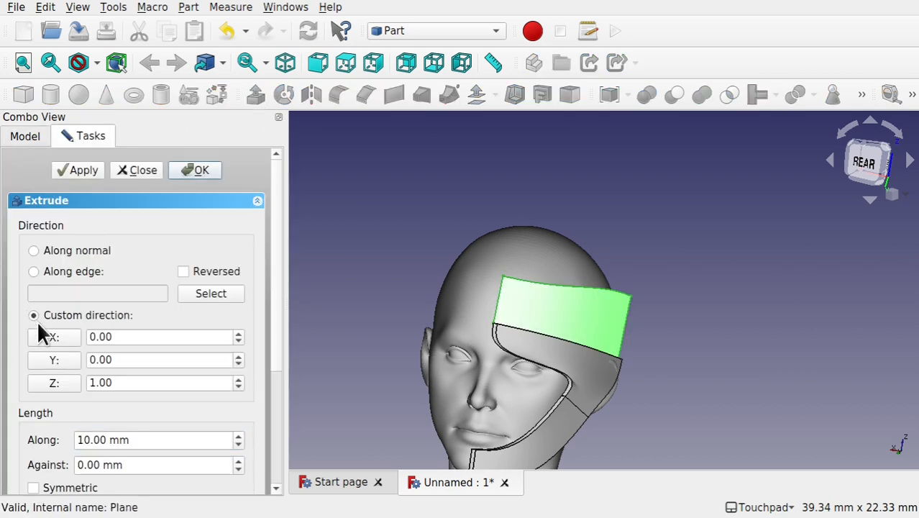
{"action": "left_click", "coordinate": [55, 337]}
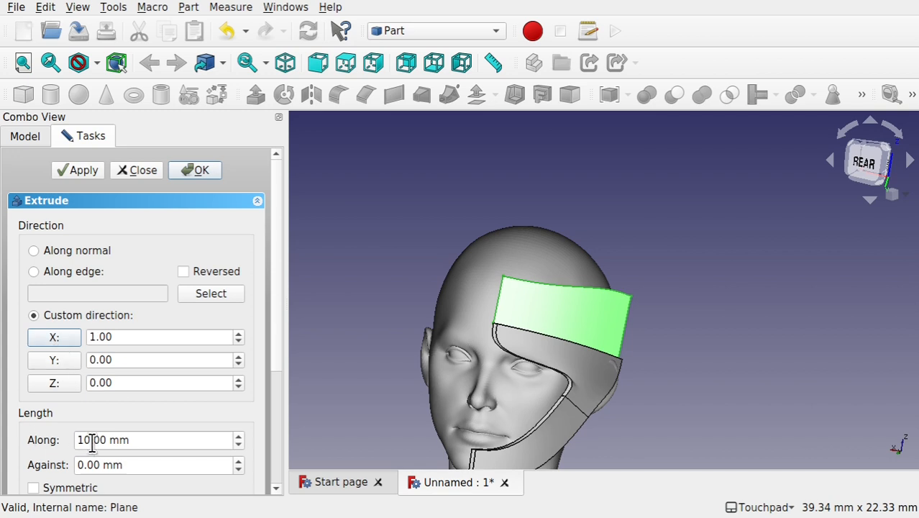
{"action": "left_click_drag", "start_coordinate": [106, 440], "coordinate": [70, 438]}
{"action": "type", "text": "-"}
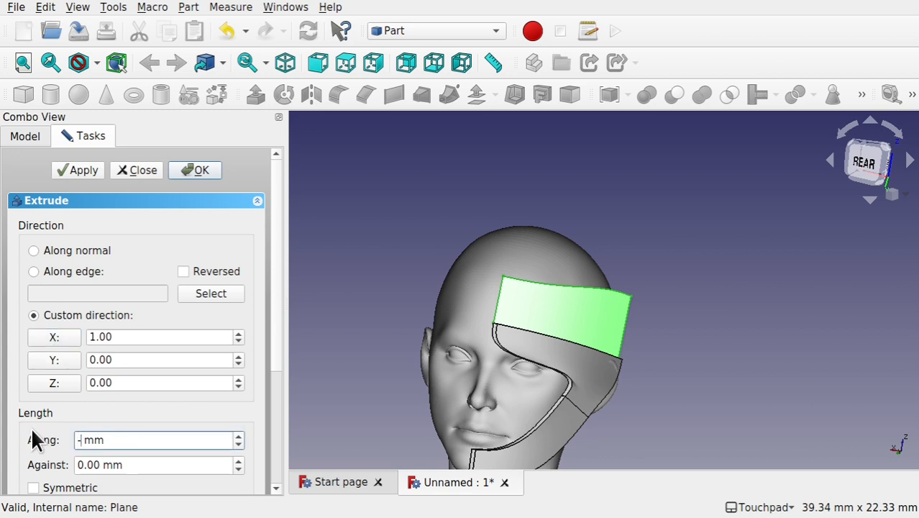
{"action": "type", "text": "0.25"}
{"action": "key", "text": "Return"}
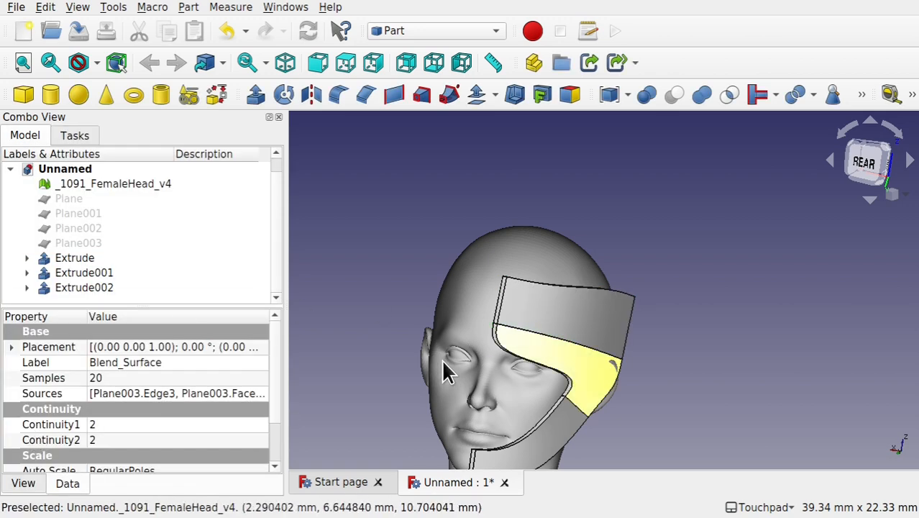
Fuse the forehead, cheek and jaw extrusions with a Boolean union
{"action": "left_click_drag", "start_coordinate": [458, 310], "coordinate": [381, 335], "text": "alt"}
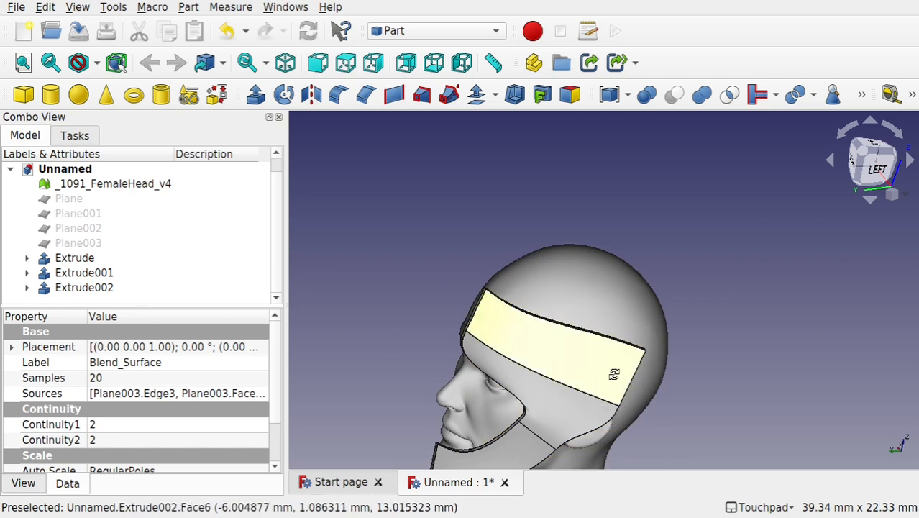
{"action": "left_click_drag", "start_coordinate": [614, 373], "coordinate": [568, 287], "text": "alt"}
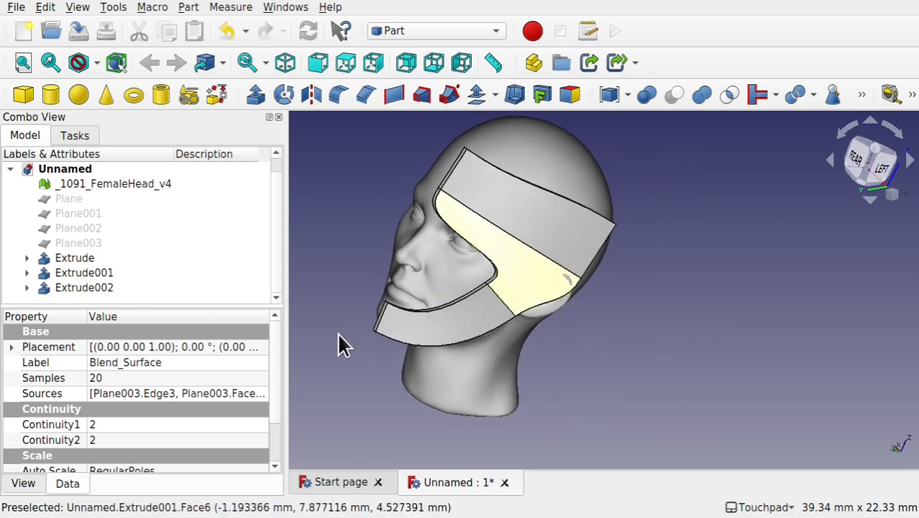
{"action": "left_click_drag", "start_coordinate": [79, 260], "coordinate": [98, 287]}
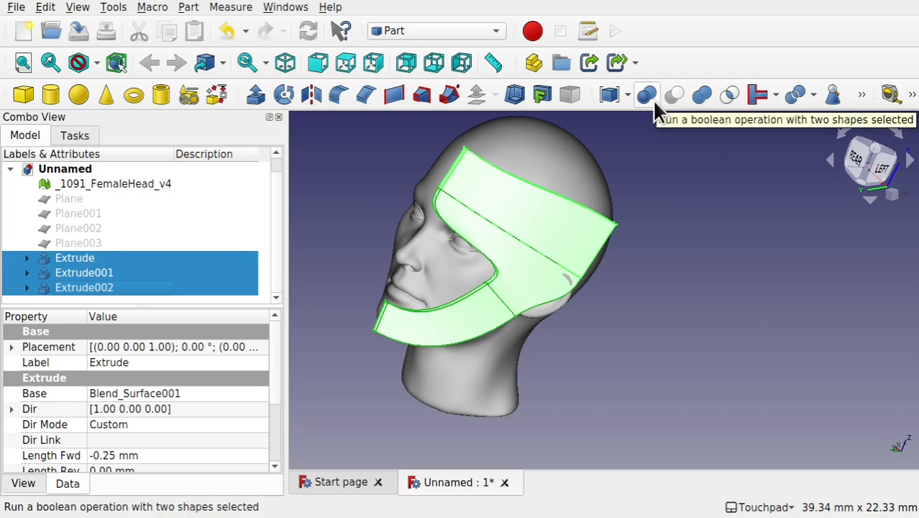
{"action": "left_click", "coordinate": [702, 95]}
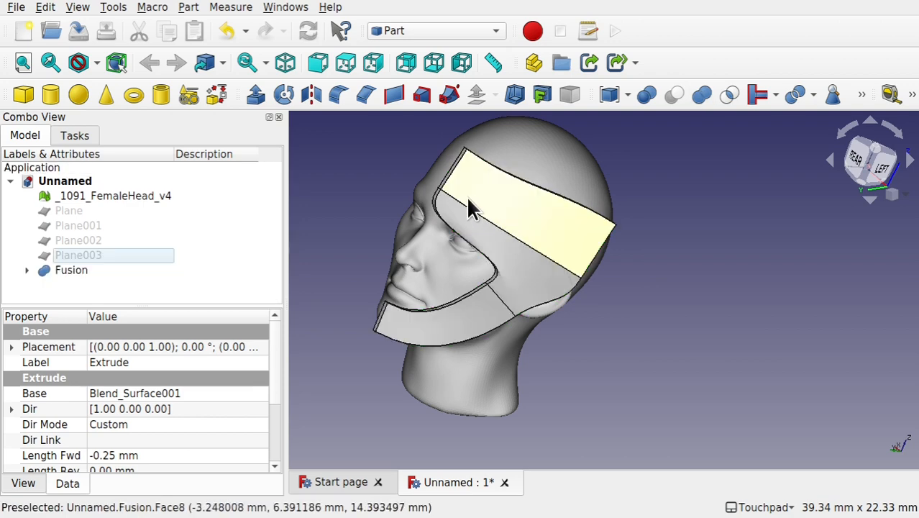
Add a cylinder and raise it about 10.8 mm with Transform so it stands at head level
{"action": "left_click_drag", "start_coordinate": [409, 178], "coordinate": [347, 199], "text": "shift"}
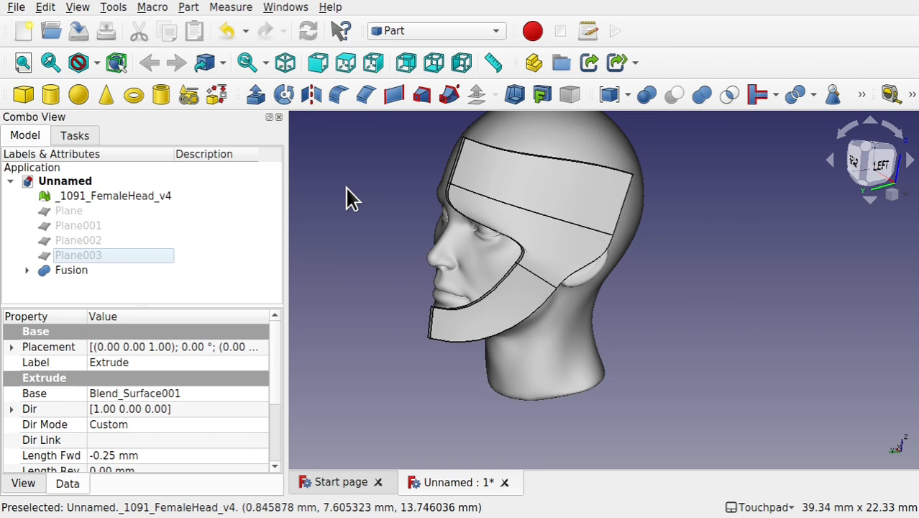
{"action": "left_click", "coordinate": [51, 95]}
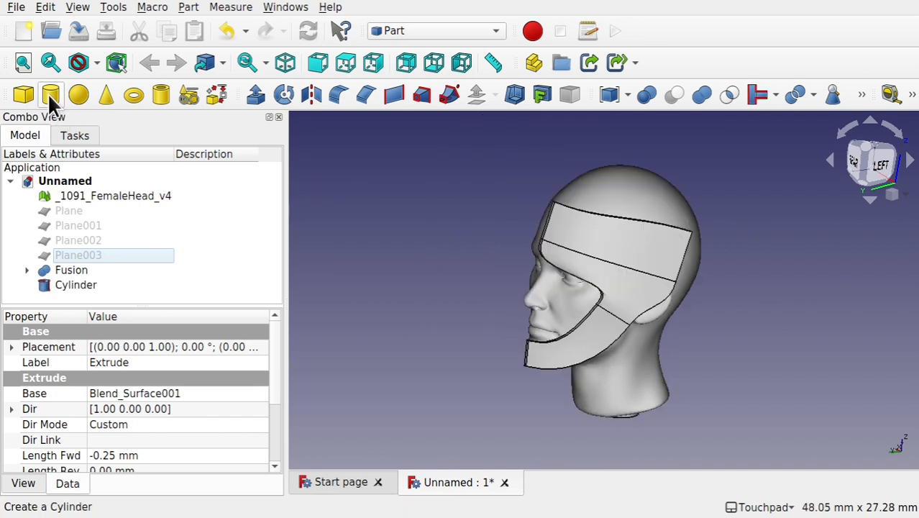
{"action": "left_click", "coordinate": [73, 284]}
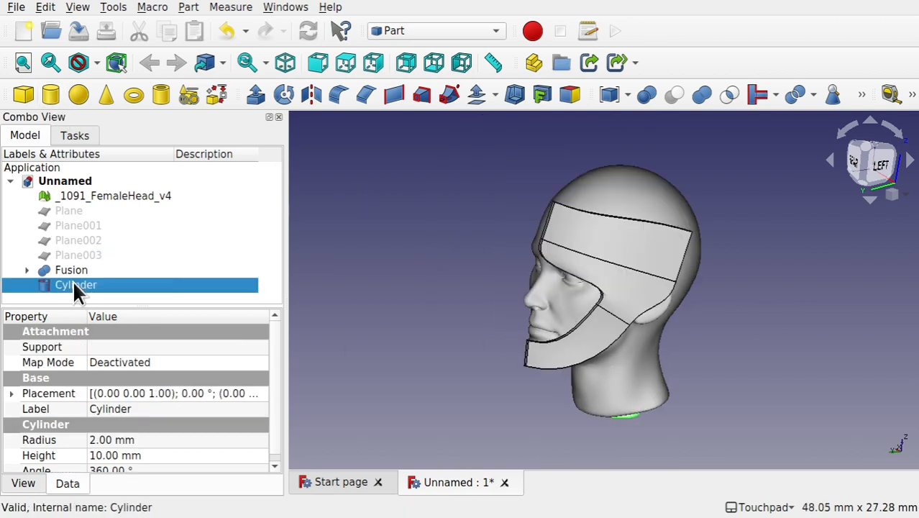
{"action": "right_click", "coordinate": [74, 284]}
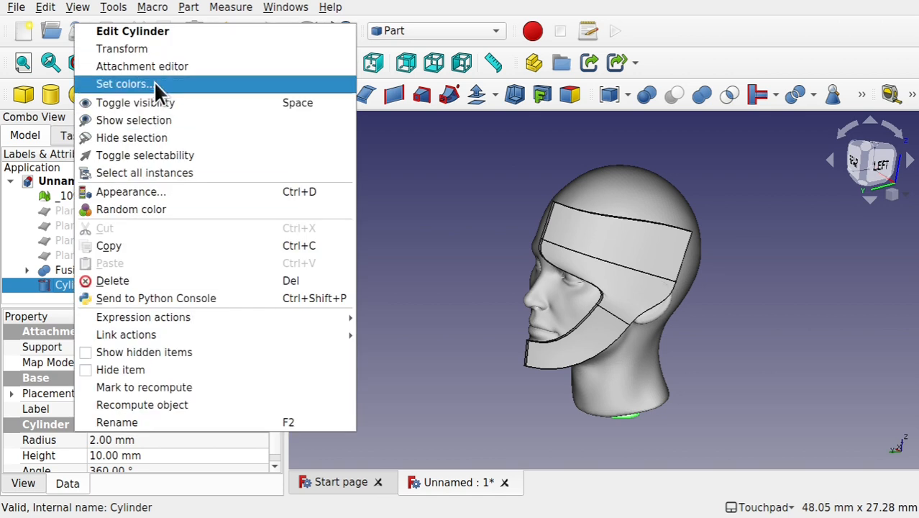
{"action": "left_click", "coordinate": [154, 49]}
{"action": "left_click_drag", "start_coordinate": [627, 314], "coordinate": [628, 185]}
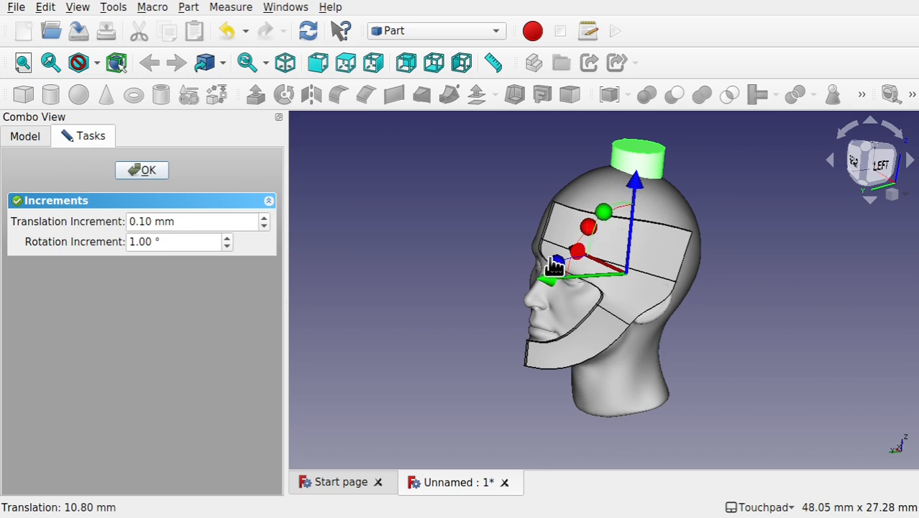
Rotate the cylinder onto its side and move it across the forehead band's rear upper edge
{"action": "left_click_drag", "start_coordinate": [555, 263], "coordinate": [654, 181]}
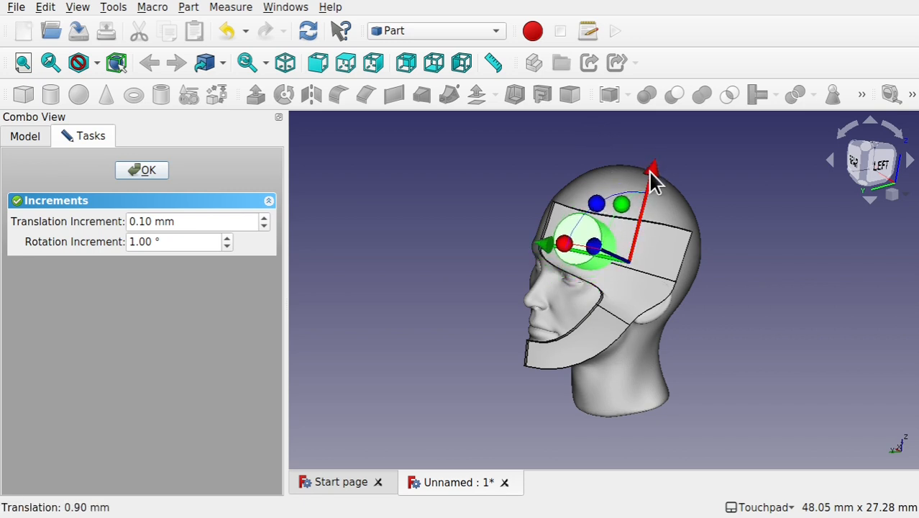
{"action": "left_click_drag", "start_coordinate": [551, 243], "coordinate": [620, 296]}
{"action": "left_click_drag", "start_coordinate": [602, 243], "coordinate": [663, 278]}
{"action": "left_click_drag", "start_coordinate": [601, 279], "coordinate": [664, 214]}
{"action": "left_click_drag", "start_coordinate": [655, 349], "coordinate": [662, 346]}
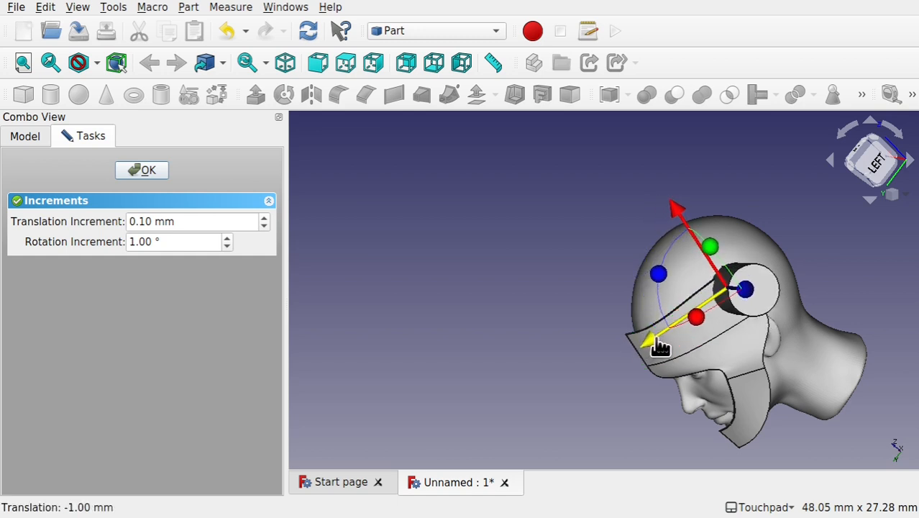
{"action": "mouse_move", "coordinate": [682, 206]}
{"action": "left_mouse_down"}
{"action": "mouse_move", "coordinate": [673, 199]}
{"action": "mouse_move", "coordinate": [678, 208]}
{"action": "left_mouse_up"}
{"action": "left_click", "coordinate": [136, 171]}
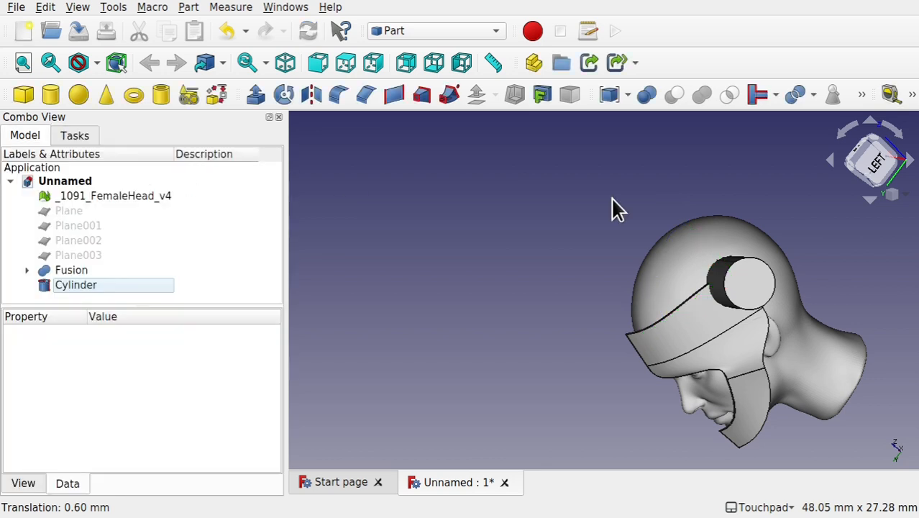
Cut the cylinder out of the fused headgear
{"action": "left_click", "coordinate": [73, 272]}
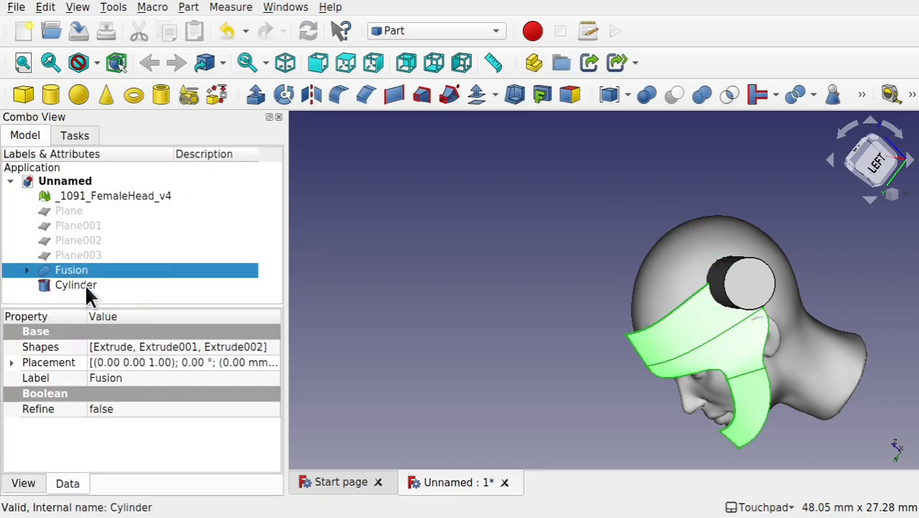
{"action": "left_click", "coordinate": [85, 287], "text": "ctrl"}
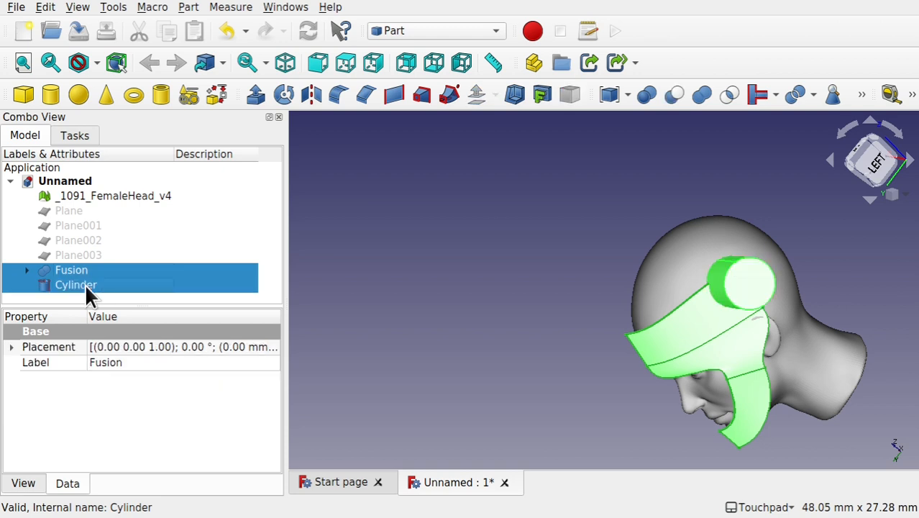
{"action": "left_click", "coordinate": [675, 94]}
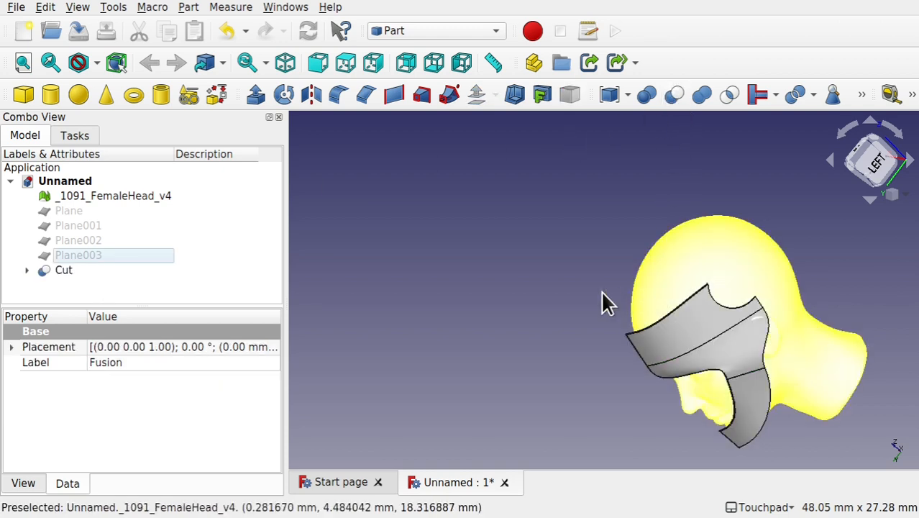
{"action": "left_click_drag", "start_coordinate": [786, 273], "coordinate": [745, 281], "text": "shift"}
{"action": "scroll", "coordinate": [741, 289], "scroll_direction": "up", "scroll_amount": 2}
{"action": "left_click_drag", "start_coordinate": [634, 296], "coordinate": [620, 322], "text": "shift"}
{"action": "left_click_drag", "start_coordinate": [723, 389], "coordinate": [589, 277], "text": "shift"}
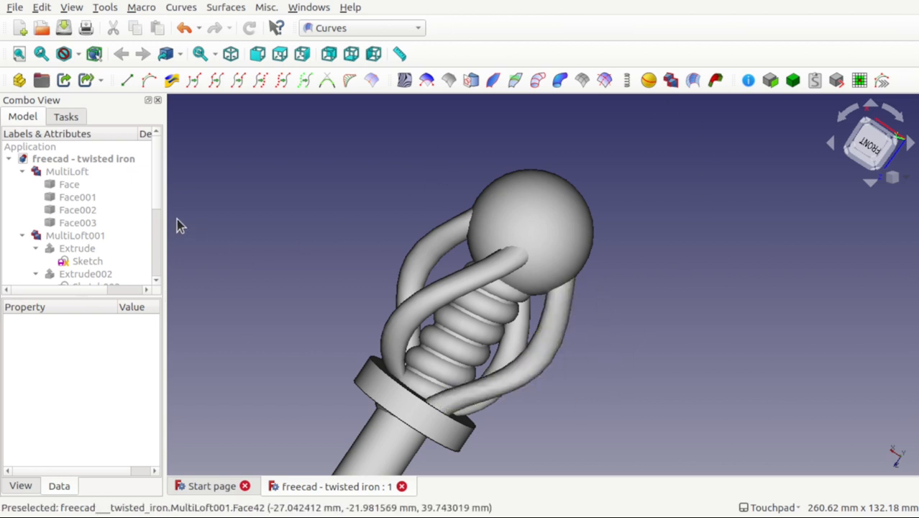
Examine the second MultiLoft and its source sketches in the twisted iron model
{"action": "left_click", "coordinate": [80, 237]}
{"action": "left_click", "coordinate": [92, 264]}
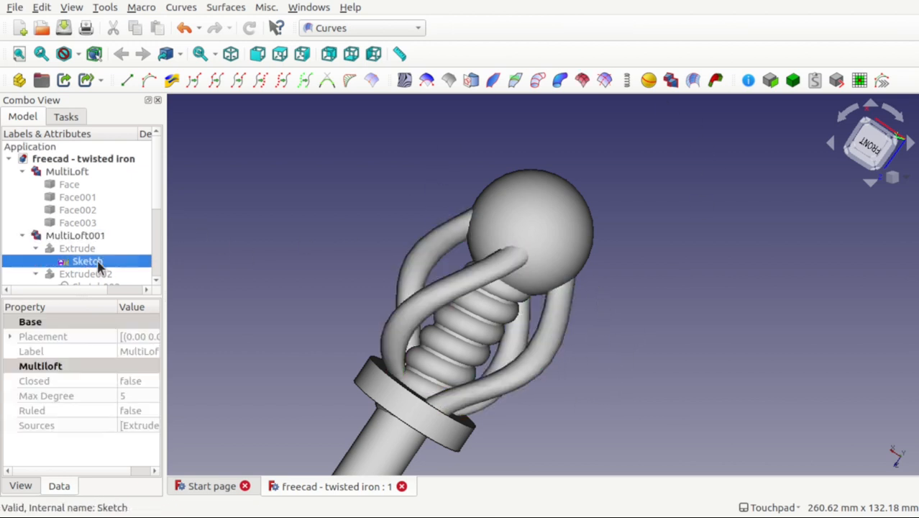
{"action": "left_click", "coordinate": [225, 224]}
{"action": "mouse_move", "coordinate": [226, 224]}
{"action": "left_mouse_down", "text": "alt"}
{"action": "mouse_move", "coordinate": [354, 252]}
{"action": "mouse_move", "coordinate": [313, 233]}
{"action": "mouse_move", "coordinate": [549, 326]}
{"action": "left_mouse_up", "text": "alt"}
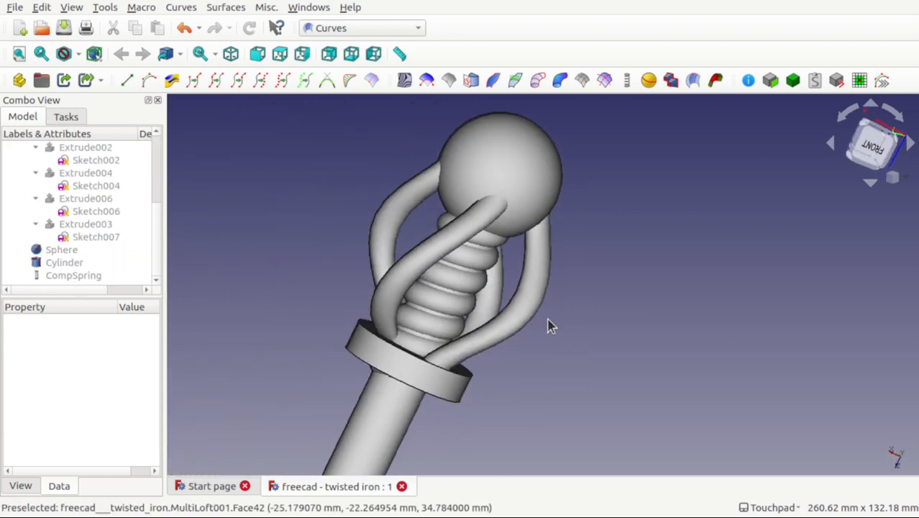